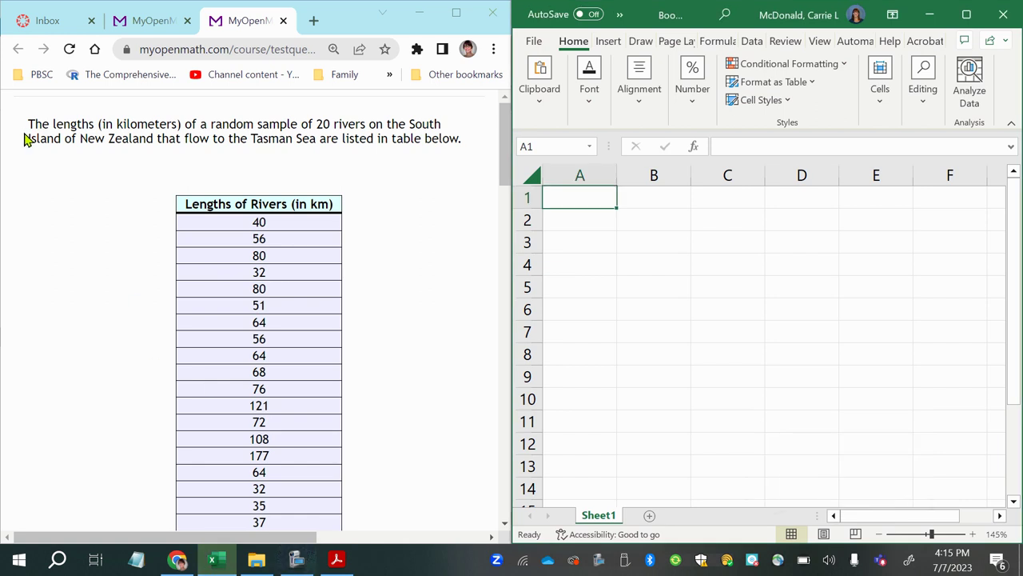
Copy the river-lengths table from the browser and paste it into column A of the spreadsheet.
{"action": "scroll", "coordinate": [246, 288], "scroll_direction": "down", "scroll_amount": 2}
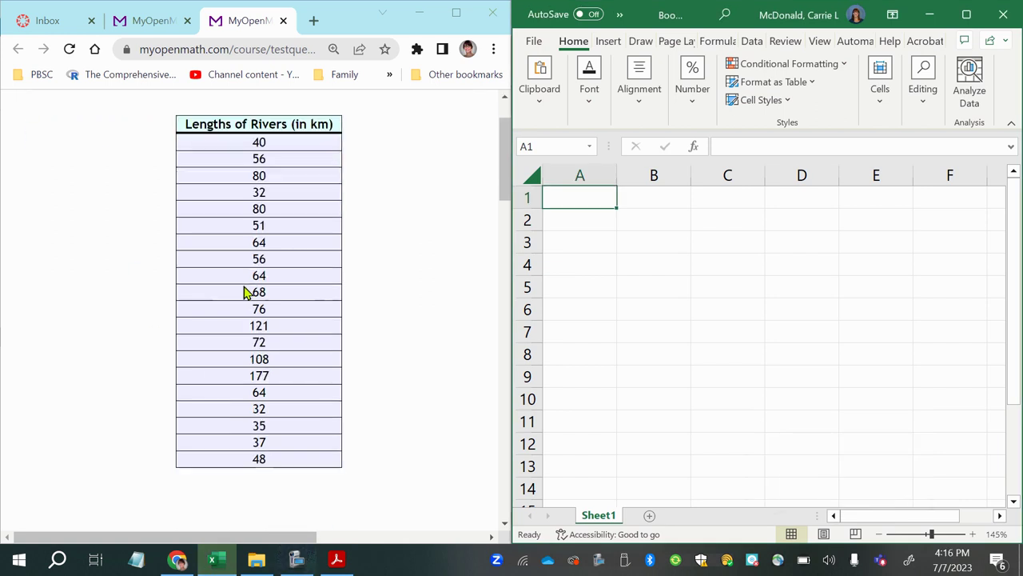
{"action": "scroll", "coordinate": [240, 312], "scroll_direction": "down", "scroll_amount": 5}
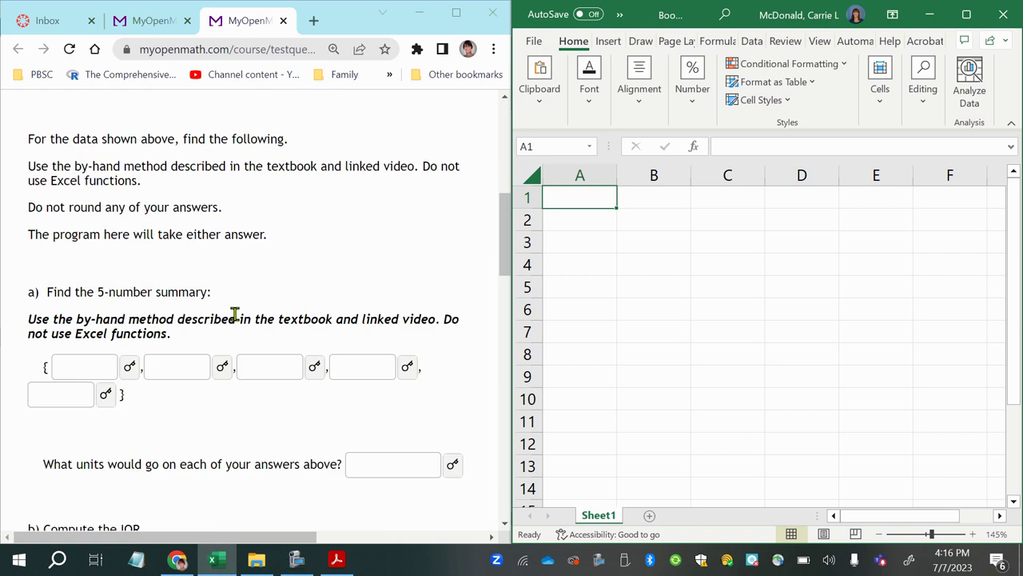
{"action": "scroll", "coordinate": [296, 396], "scroll_direction": "down", "scroll_amount": 2}
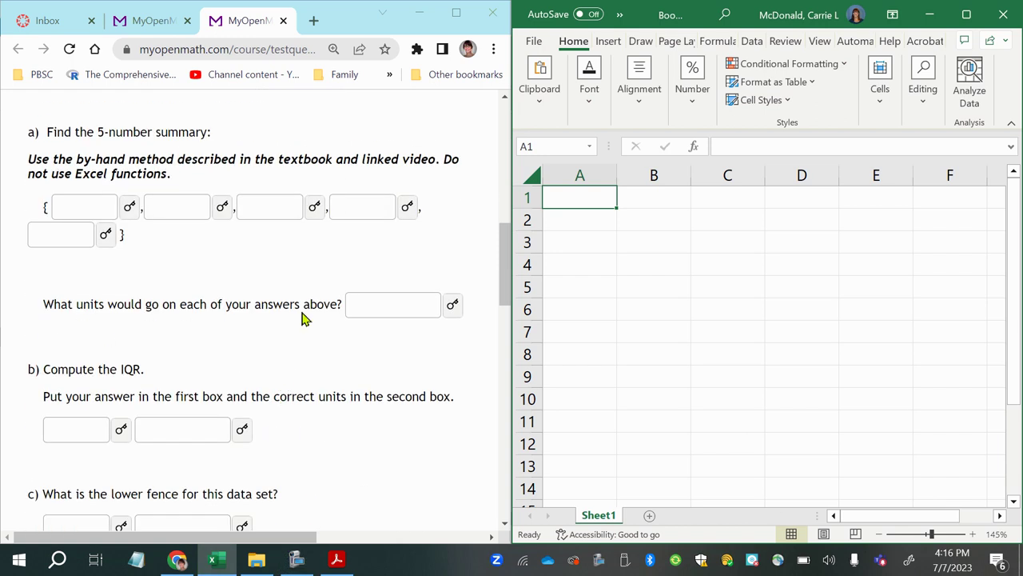
{"action": "scroll", "coordinate": [68, 443], "scroll_direction": "down", "scroll_amount": 1}
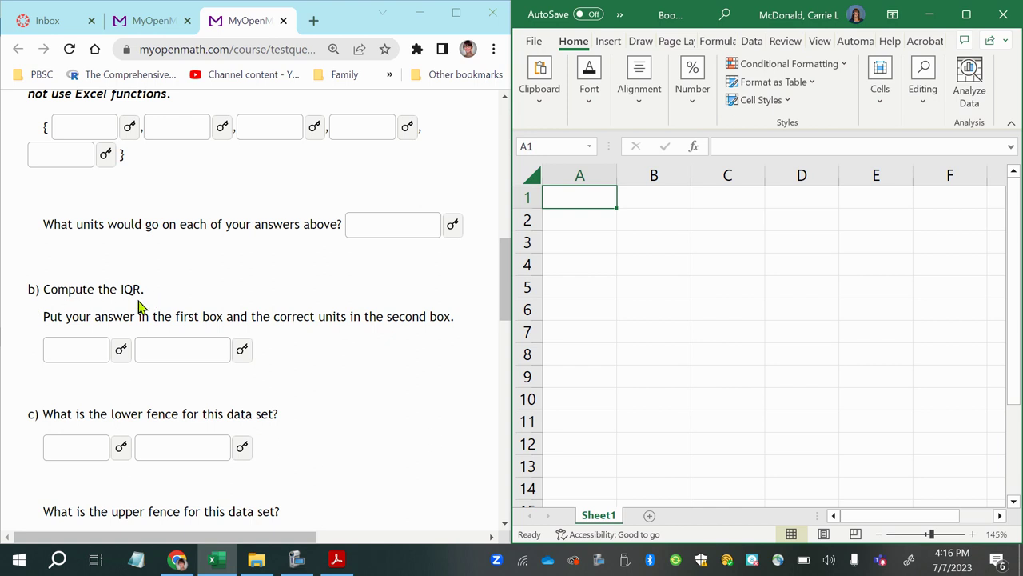
{"action": "scroll", "coordinate": [53, 424], "scroll_direction": "down", "scroll_amount": 2}
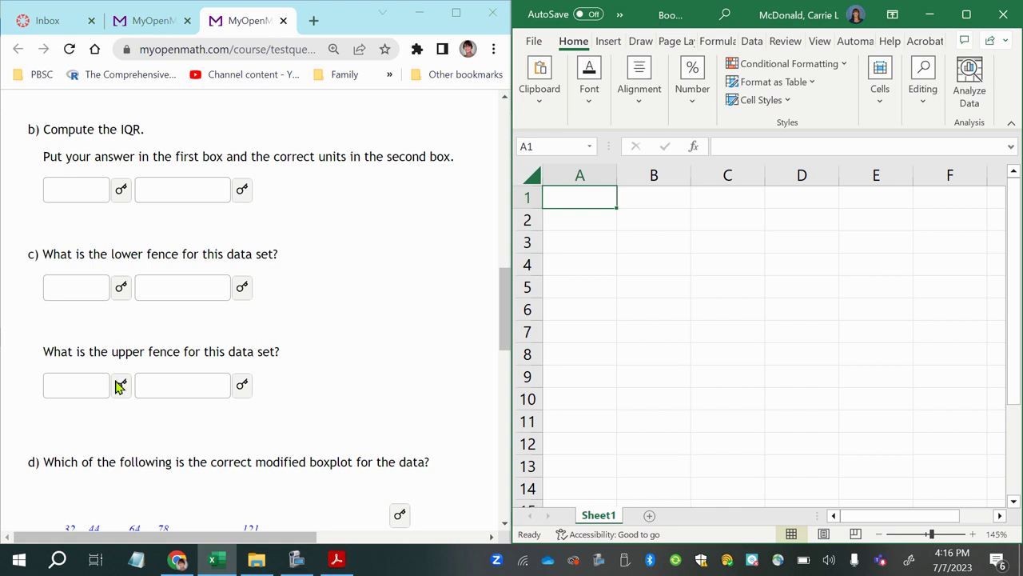
{"action": "scroll", "coordinate": [119, 411], "scroll_direction": "down", "scroll_amount": 1}
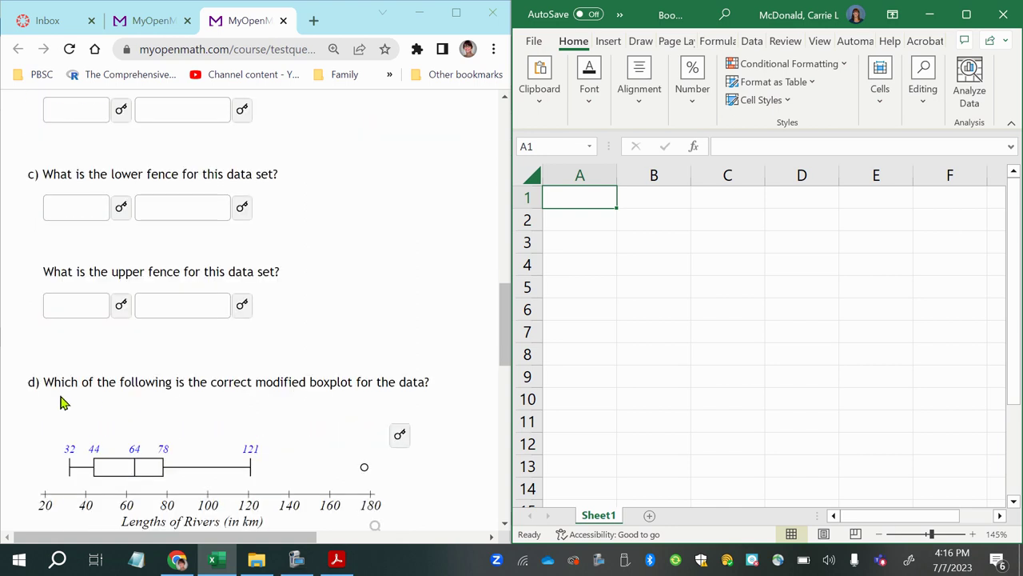
{"action": "scroll", "coordinate": [64, 401], "scroll_direction": "down", "scroll_amount": 5}
{"action": "scroll", "coordinate": [80, 416], "scroll_direction": "down", "scroll_amount": 2}
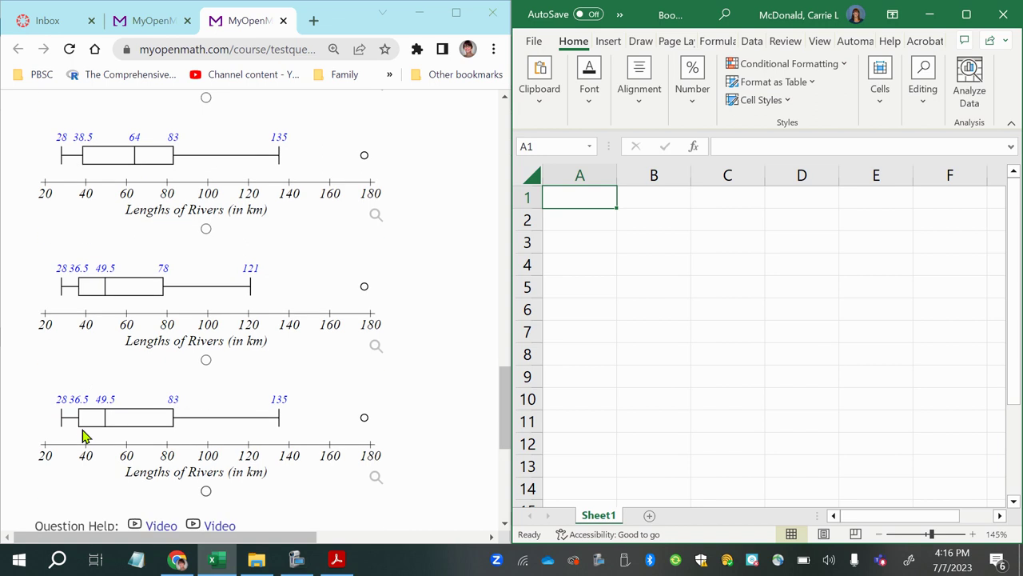
{"action": "scroll", "coordinate": [98, 413], "scroll_direction": "up", "scroll_amount": 13}
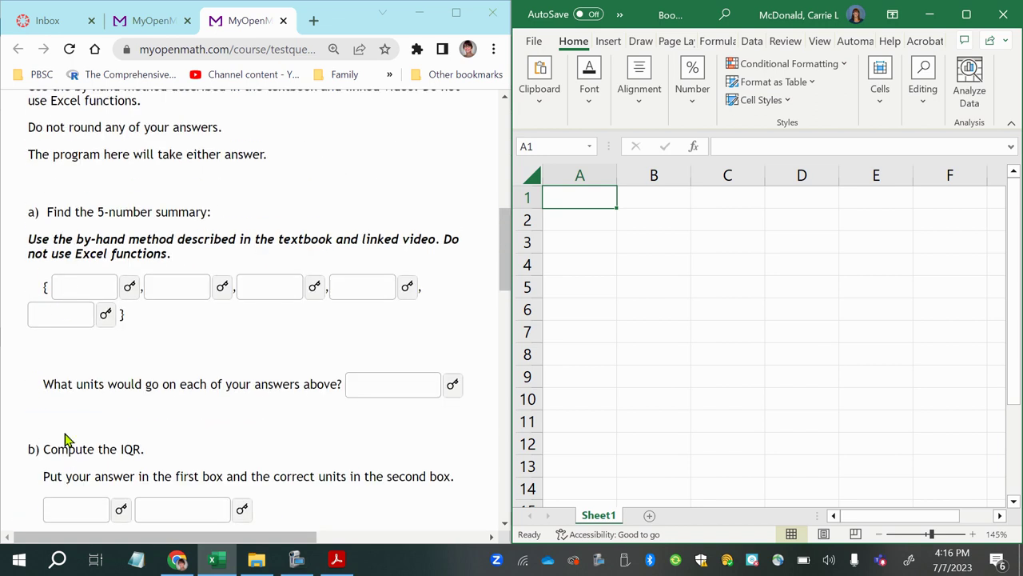
{"action": "scroll", "coordinate": [69, 448], "scroll_direction": "down", "scroll_amount": 6}
{"action": "scroll", "coordinate": [78, 404], "scroll_direction": "down", "scroll_amount": 2}
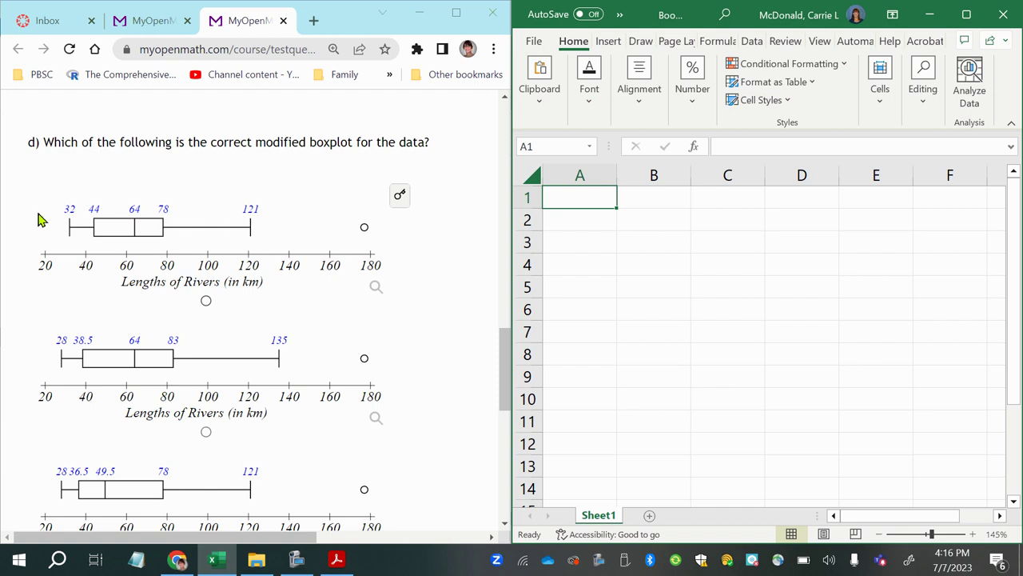
{"action": "scroll", "coordinate": [172, 399], "scroll_direction": "up", "scroll_amount": 3}
{"action": "scroll", "coordinate": [162, 410], "scroll_direction": "up", "scroll_amount": 5}
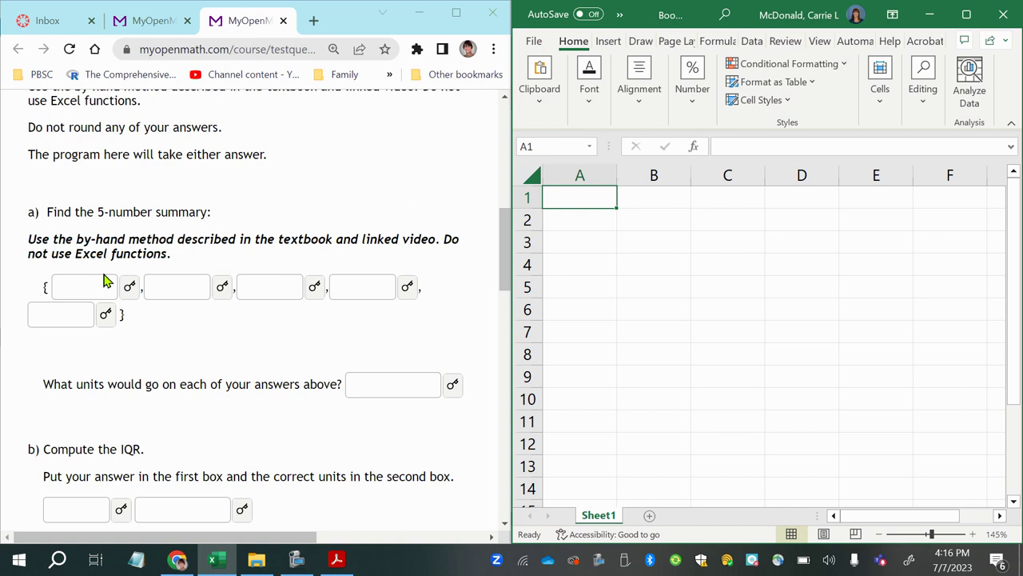
{"action": "scroll", "coordinate": [231, 422], "scroll_direction": "up", "scroll_amount": 6}
{"action": "scroll", "coordinate": [209, 371], "scroll_direction": "up", "scroll_amount": 1}
{"action": "left_click_drag", "start_coordinate": [177, 198], "coordinate": [291, 519]}
{"action": "key", "text": "ctrl+c"}
{"action": "scroll", "coordinate": [304, 479], "scroll_direction": "down", "scroll_amount": 2}
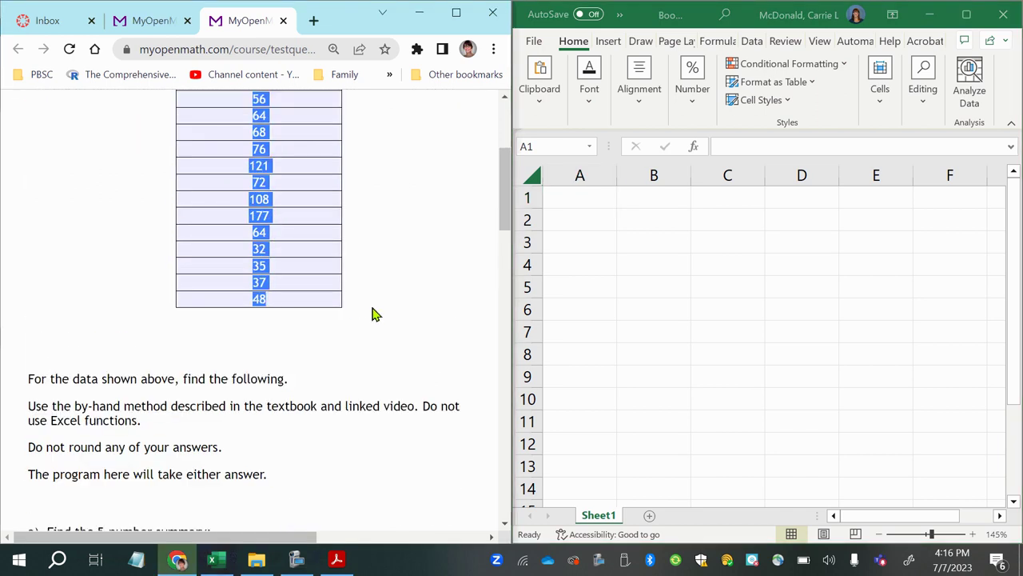
{"action": "left_click", "coordinate": [583, 255]}
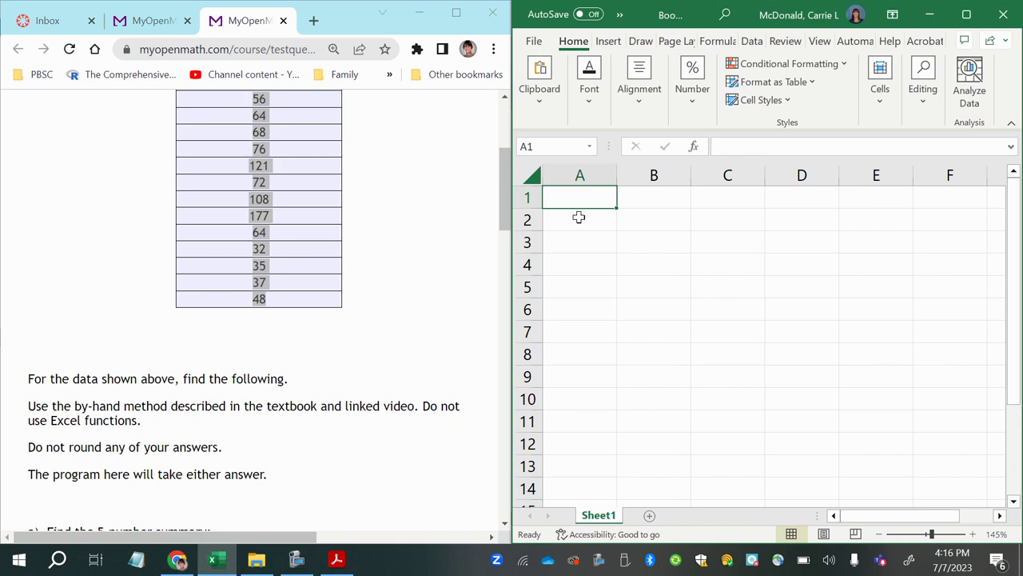
{"action": "key", "text": "ctrl+v"}
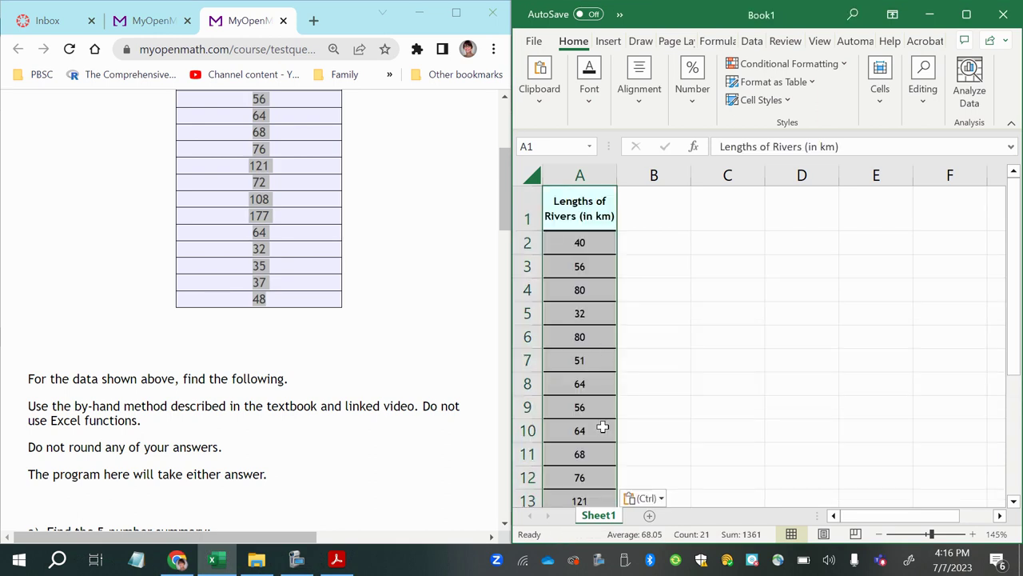
Label C2 to C7 as '5 number summary', Min, Q1, Median, Q3 and Max.
{"action": "scroll", "coordinate": [50, 416], "scroll_direction": "down", "scroll_amount": 3}
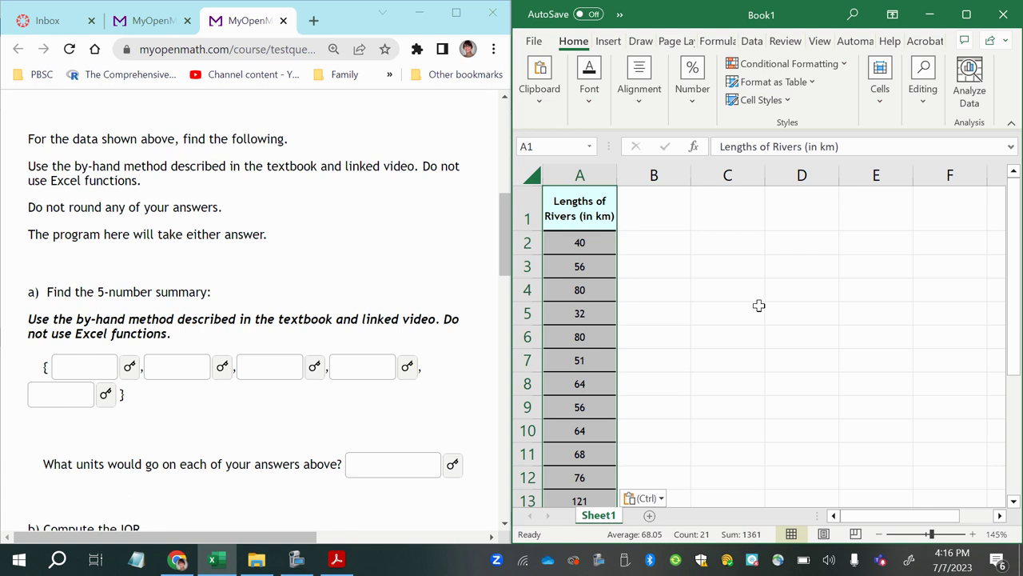
{"action": "left_click", "coordinate": [740, 244]}
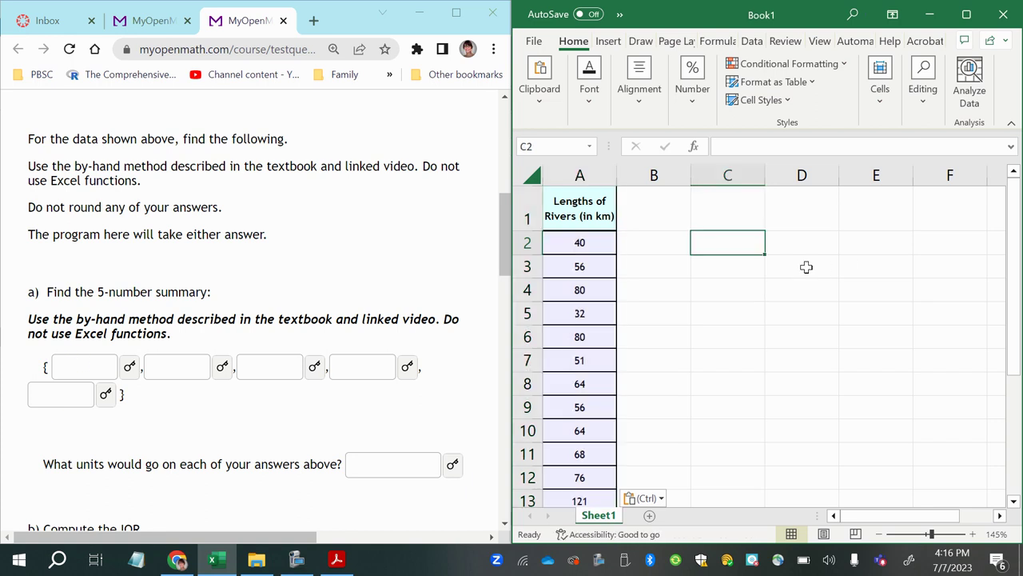
{"action": "type", "text": "5 number"}
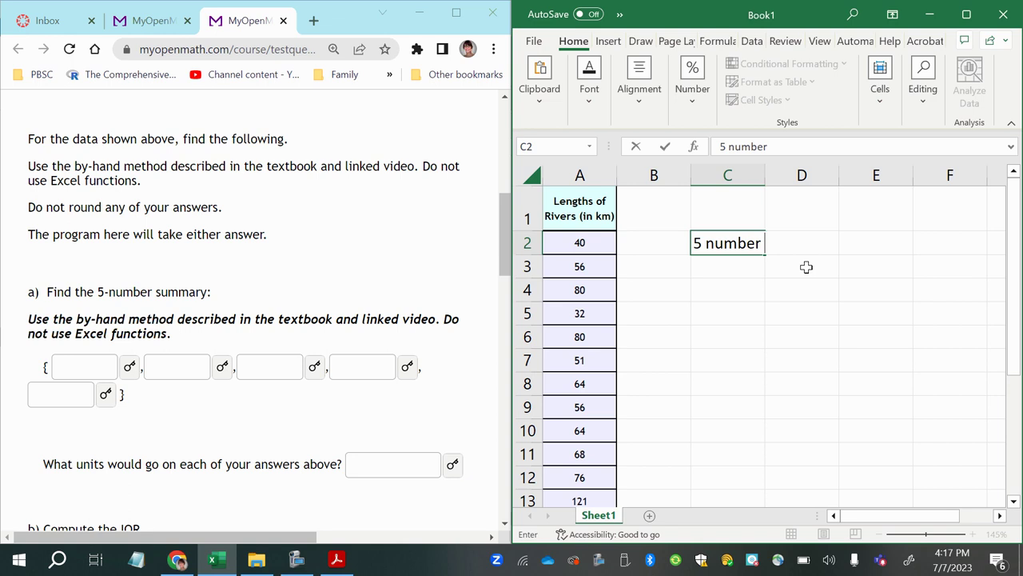
{"action": "type", "text": " summary"}
{"action": "key", "text": "Return"}
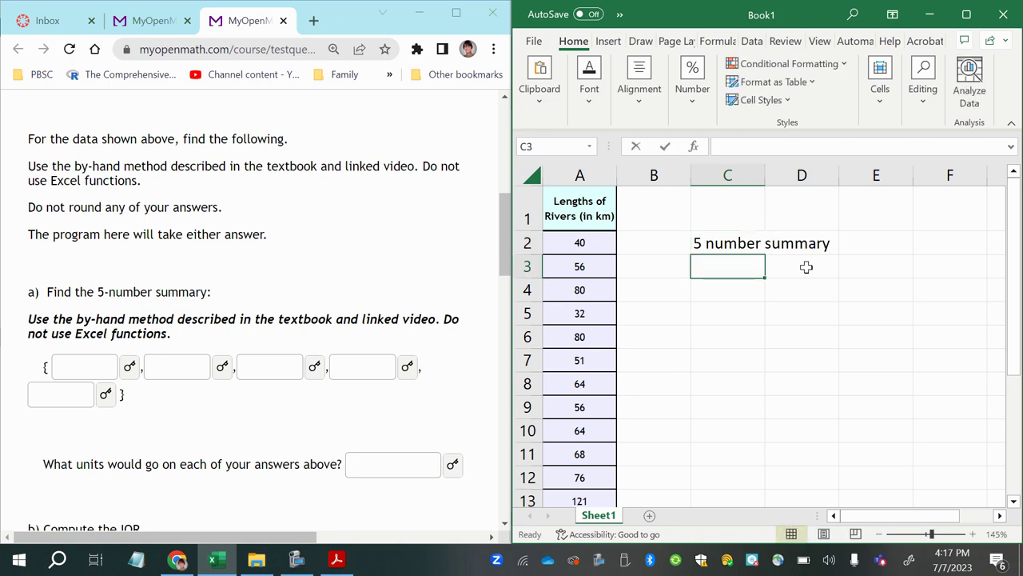
{"action": "type", "text": "Min"}
{"action": "key", "text": "Return"}
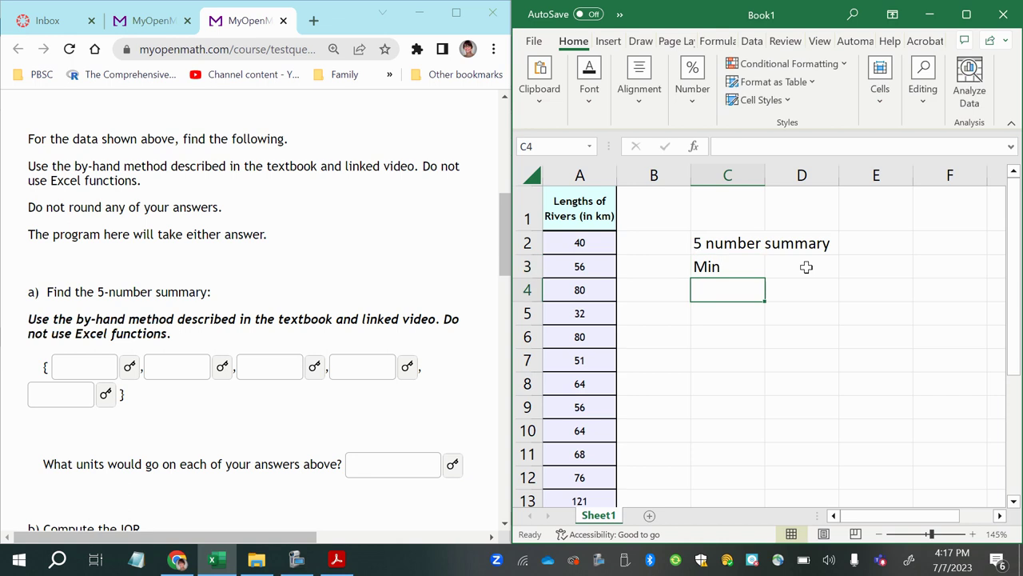
{"action": "type", "text": "Q1"}
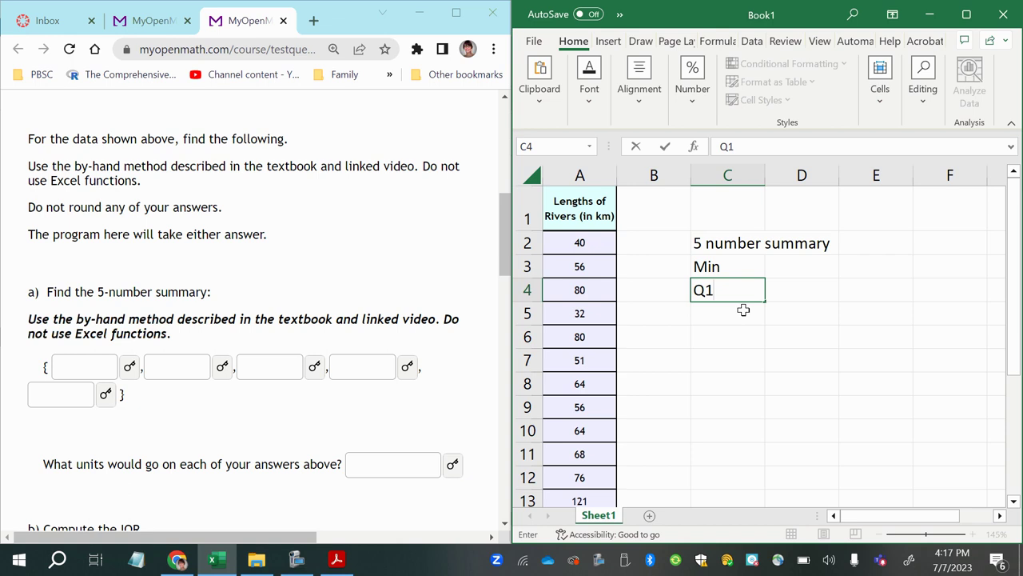
{"action": "key", "text": "Return"}
{"action": "type", "text": "Med"}
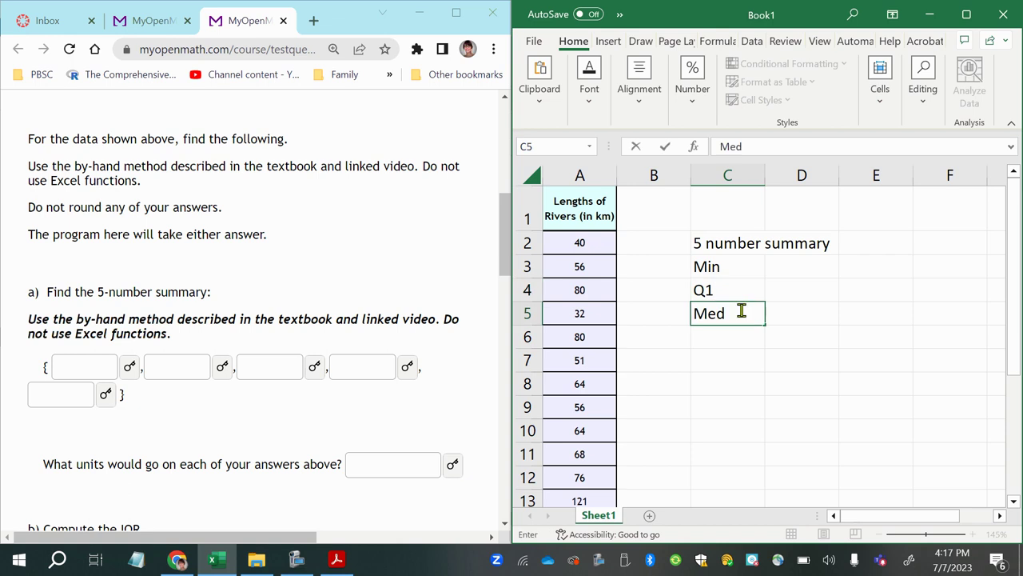
{"action": "type", "text": "ian"}
{"action": "key", "text": "Return"}
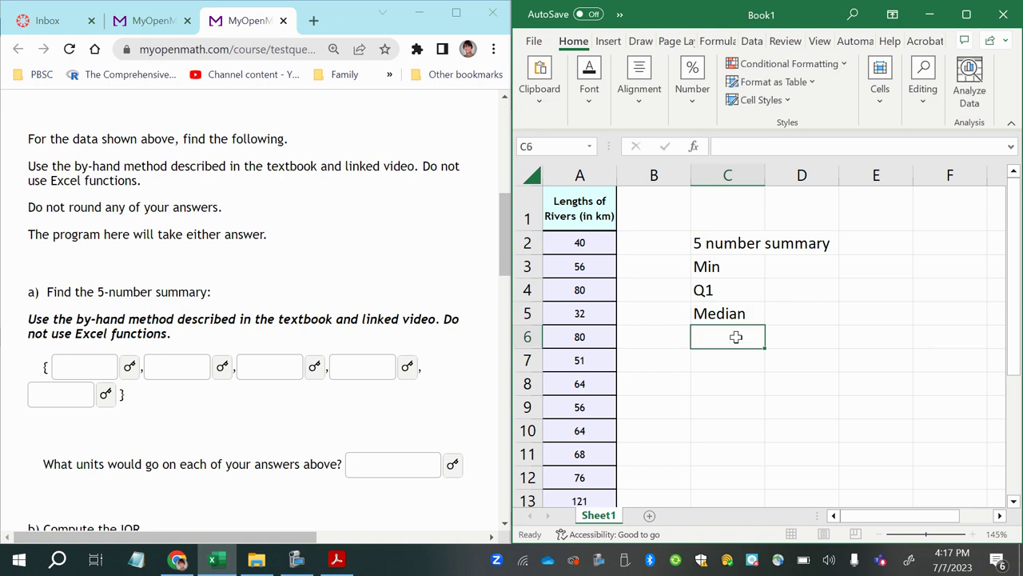
{"action": "type", "text": "Q3"}
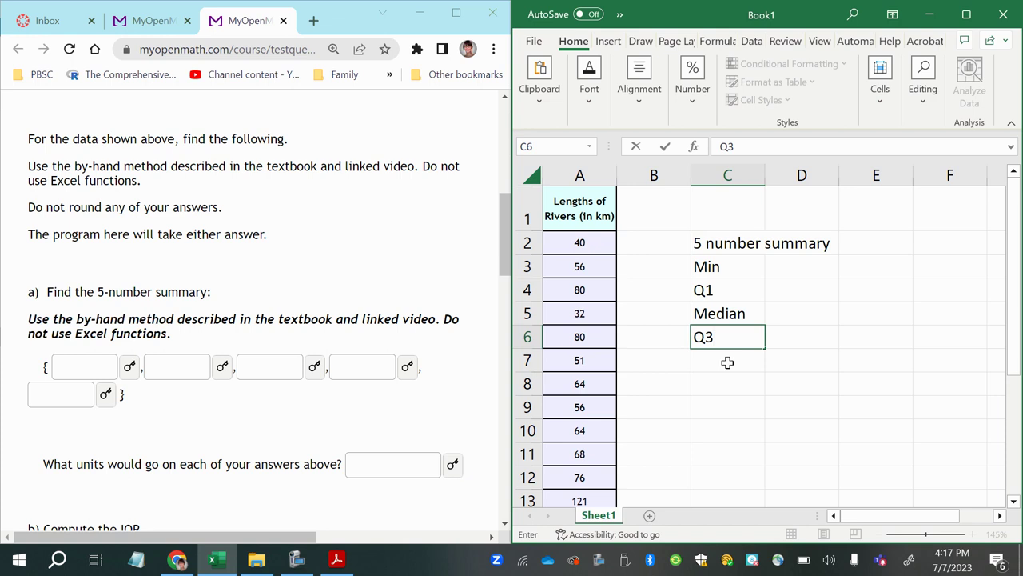
{"action": "key", "text": "Return"}
{"action": "type", "text": "Max"}
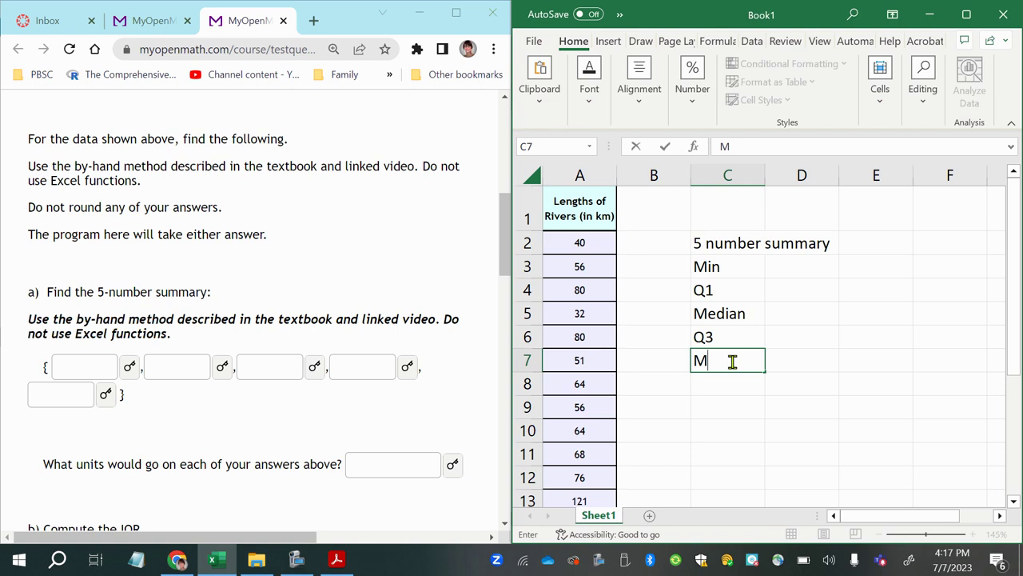
{"action": "left_click", "coordinate": [792, 274]}
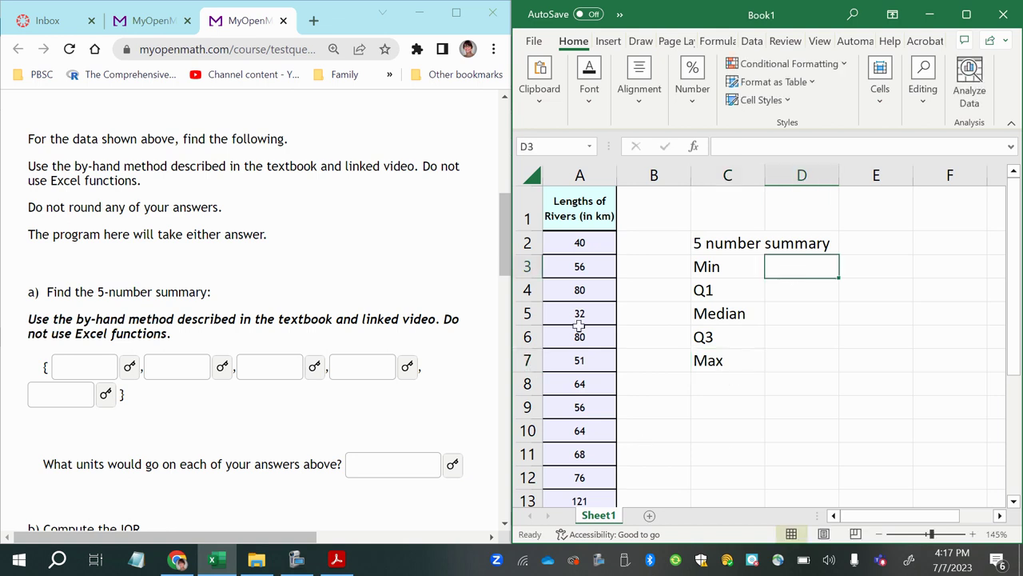
{"action": "scroll", "coordinate": [577, 288], "scroll_direction": "down", "scroll_amount": 4}
{"action": "scroll", "coordinate": [575, 457], "scroll_direction": "up", "scroll_amount": 4}
{"action": "left_click", "coordinate": [741, 264]}
{"action": "left_click", "coordinate": [737, 361]}
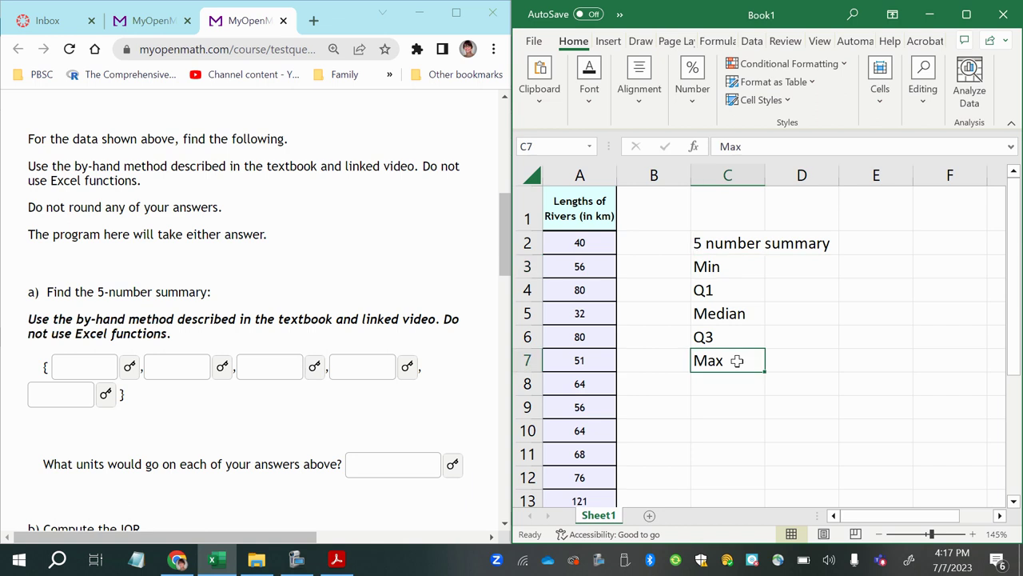
{"action": "left_click", "coordinate": [562, 240]}
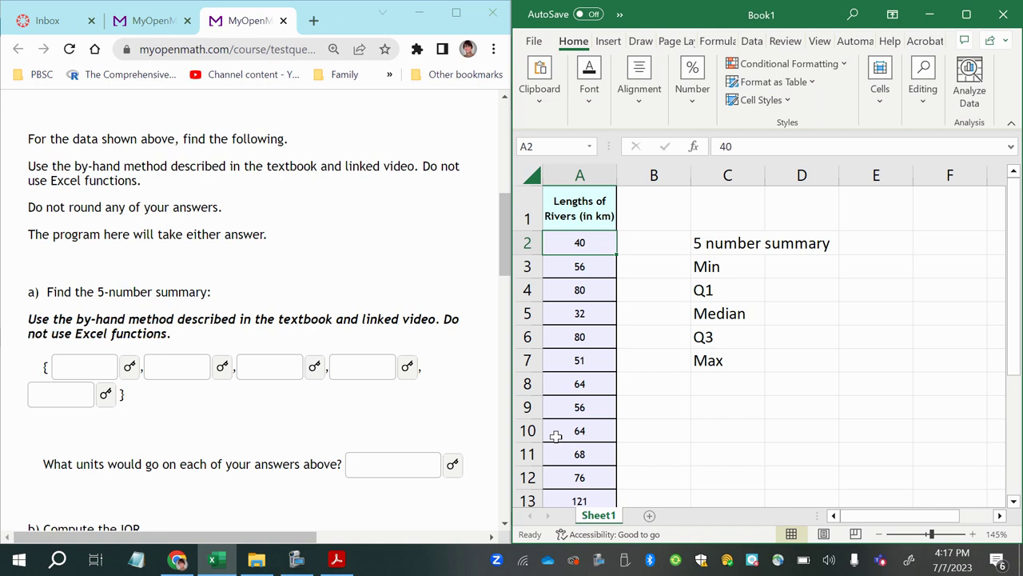
{"action": "left_click_drag", "start_coordinate": [28, 322], "coordinate": [441, 320]}
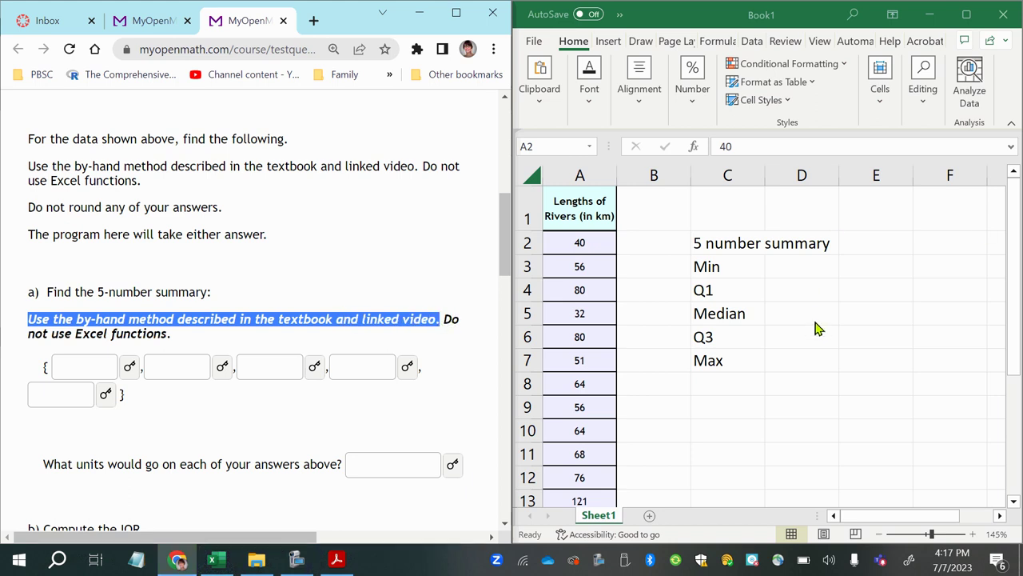
{"action": "left_click_drag", "start_coordinate": [451, 319], "coordinate": [446, 344]}
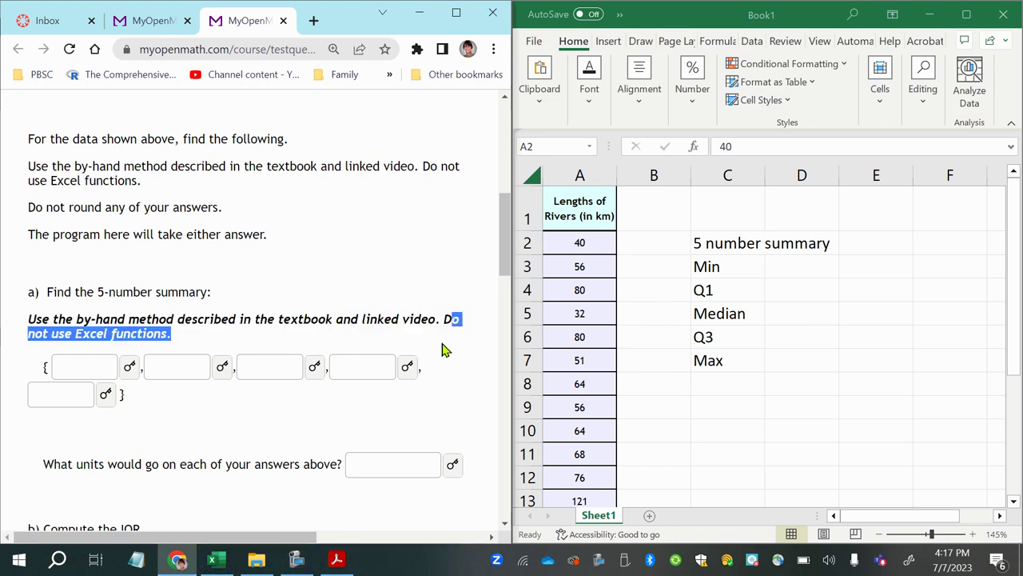
{"action": "left_click", "coordinate": [767, 372]}
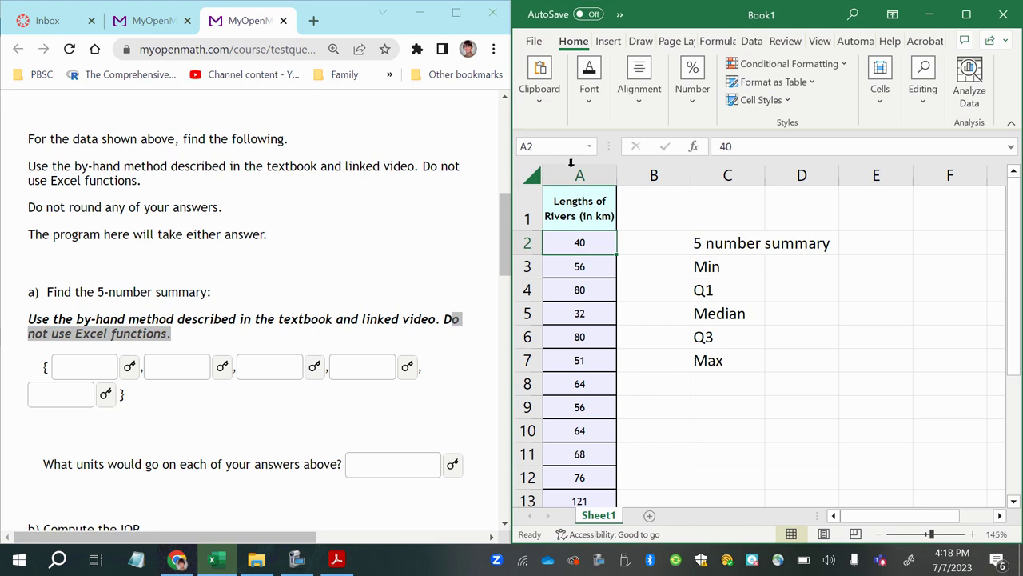
{"action": "left_click", "coordinate": [570, 163]}
Sort column A's river lengths with Sort A to Z, confirming they run from 32 to 177.
{"action": "left_click", "coordinate": [751, 41]}
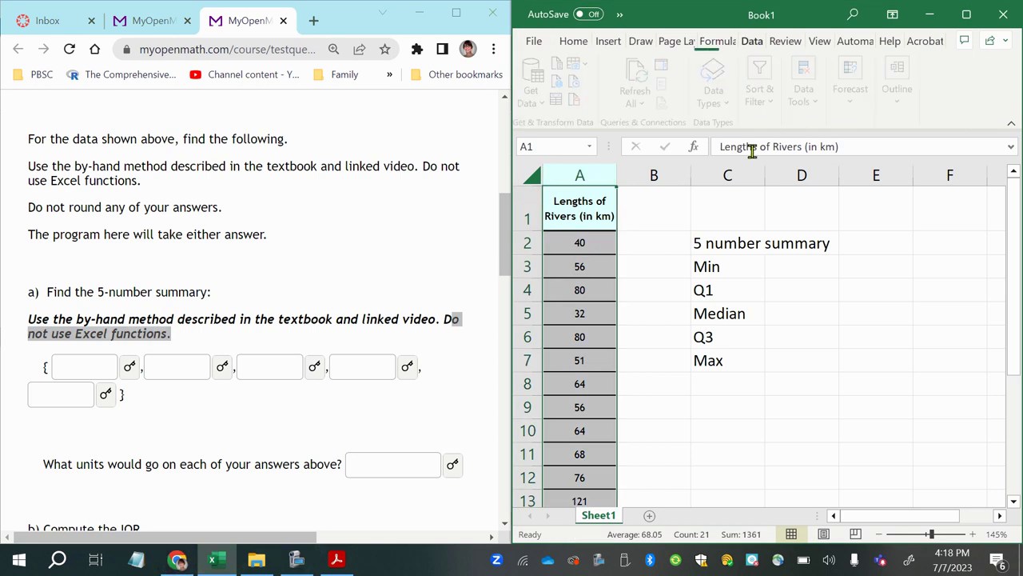
{"action": "left_click", "coordinate": [980, 13]}
{"action": "left_click_drag", "start_coordinate": [67, 335], "coordinate": [56, 429]}
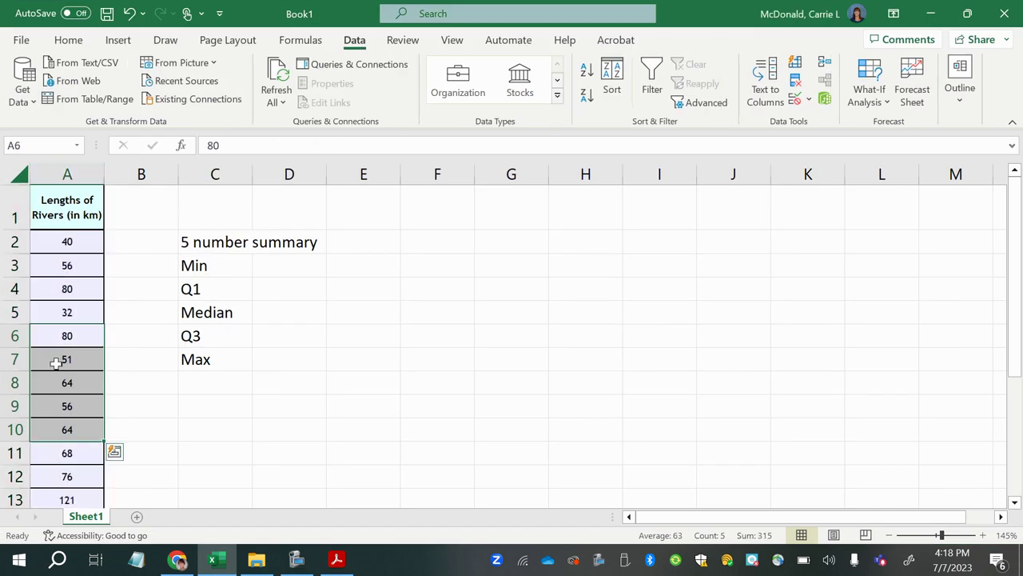
{"action": "left_click", "coordinate": [67, 173]}
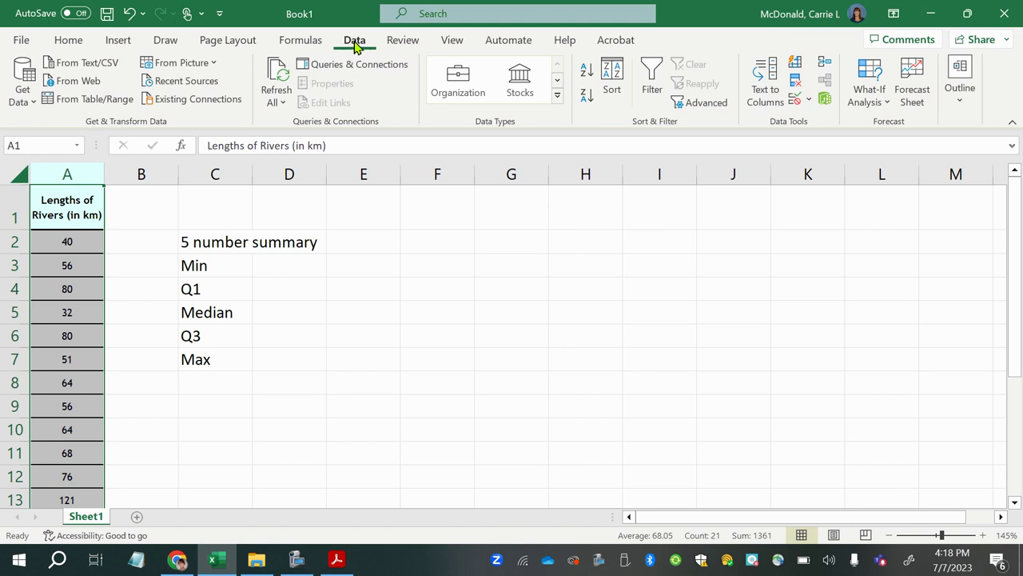
{"action": "left_click", "coordinate": [586, 72]}
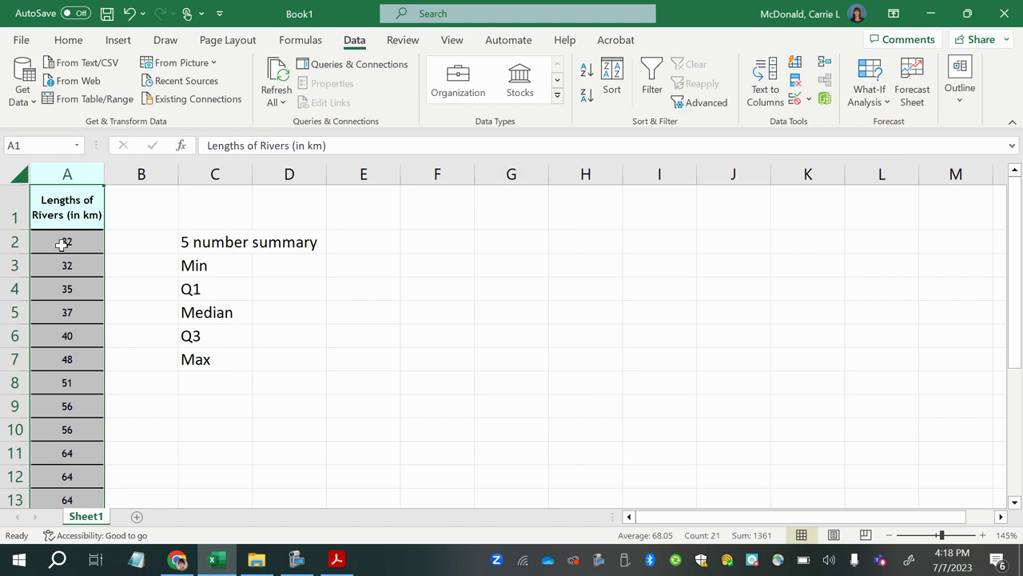
{"action": "key", "text": "Return"}
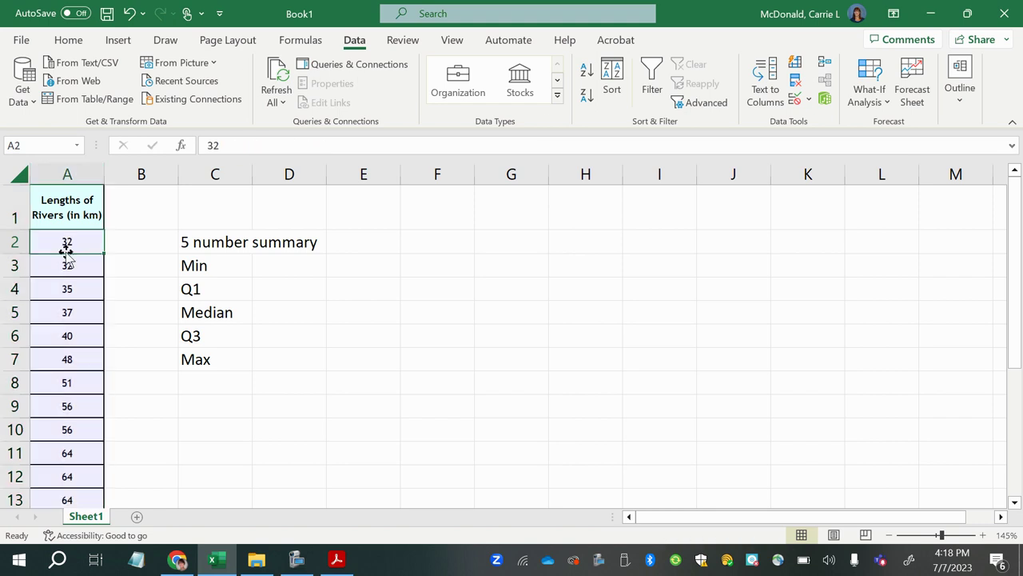
{"action": "scroll", "coordinate": [78, 339], "scroll_direction": "down", "scroll_amount": 5}
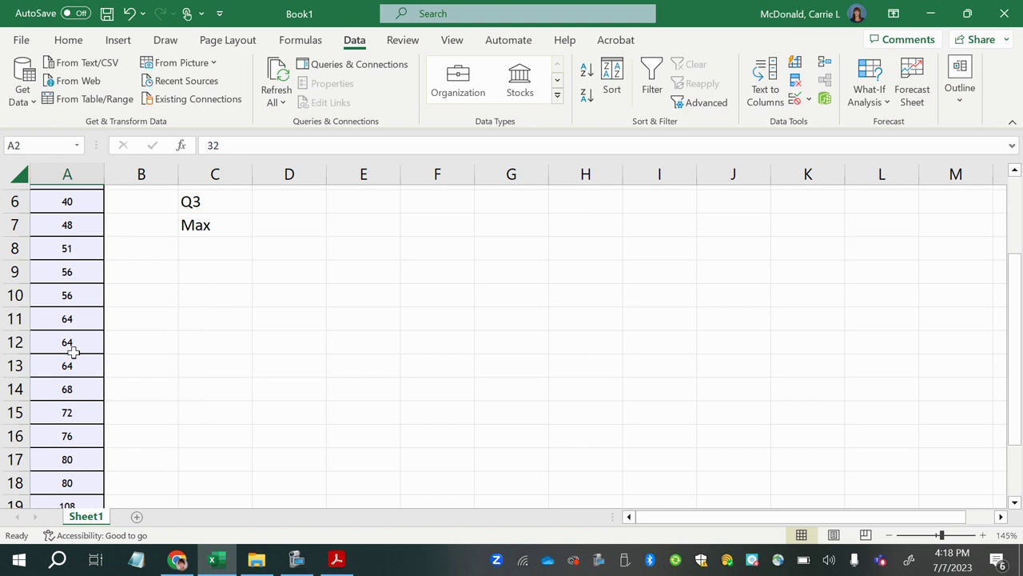
{"action": "left_click", "coordinate": [69, 353]}
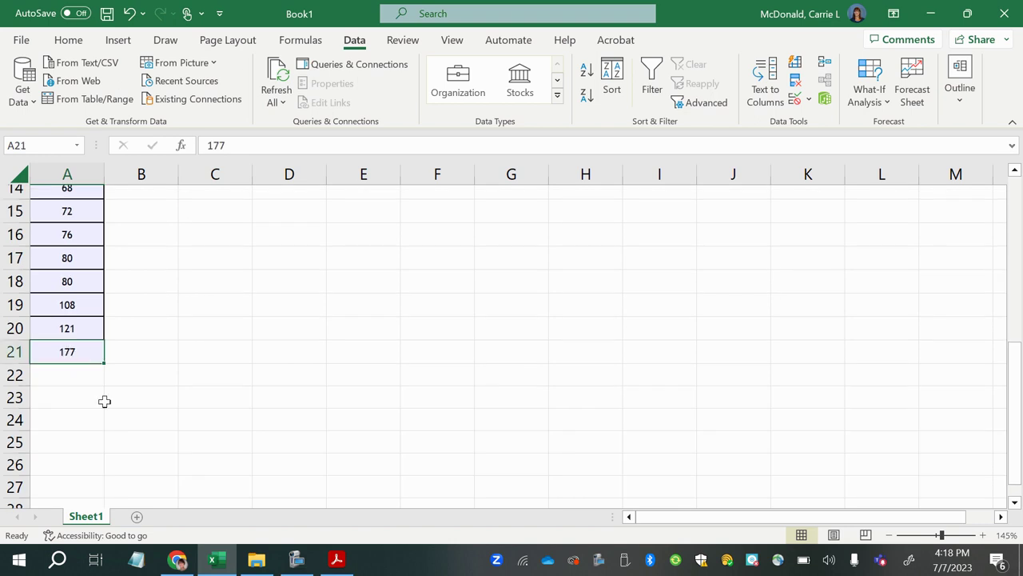
{"action": "scroll", "coordinate": [104, 403], "scroll_direction": "up", "scroll_amount": 4}
Enter 32 beside Min and 177 beside Max, checking the largest sorted value.
{"action": "left_click", "coordinate": [268, 267]}
{"action": "type", "text": "32'"}
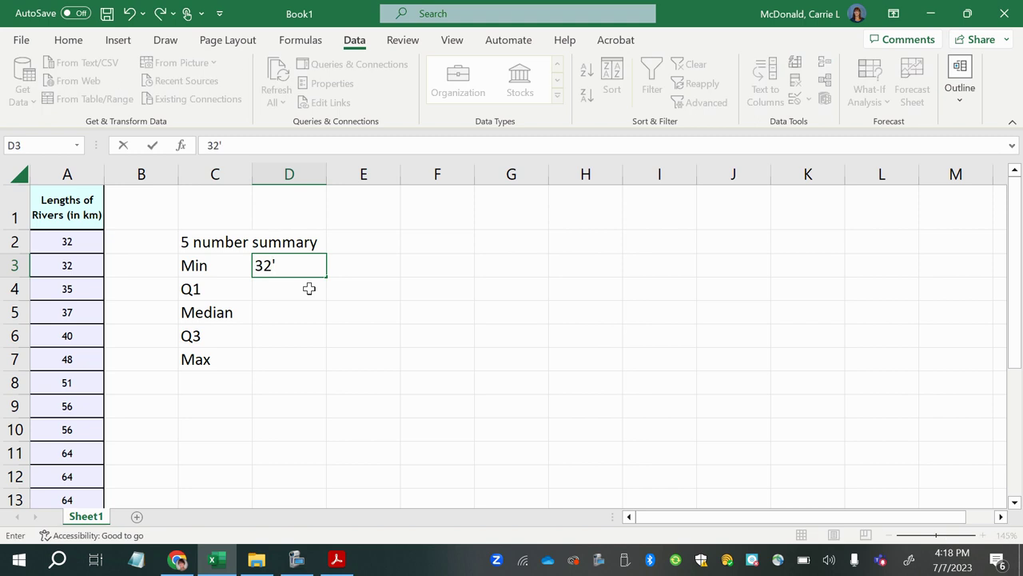
{"action": "key", "text": "Return"}
{"action": "scroll", "coordinate": [31, 447], "scroll_direction": "down", "scroll_amount": 4}
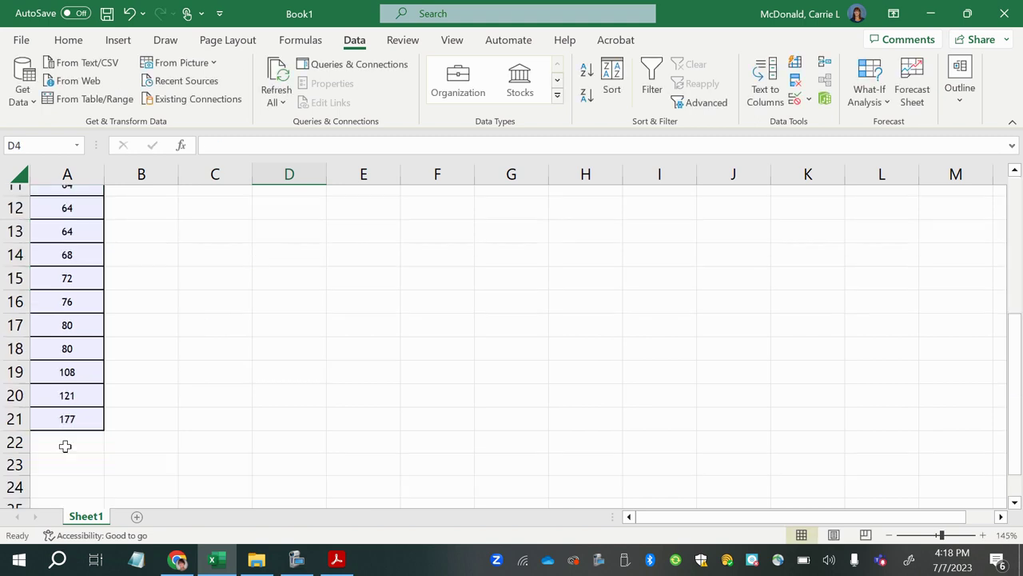
{"action": "left_click", "coordinate": [60, 421]}
{"action": "scroll", "coordinate": [191, 440], "scroll_direction": "up", "scroll_amount": 4}
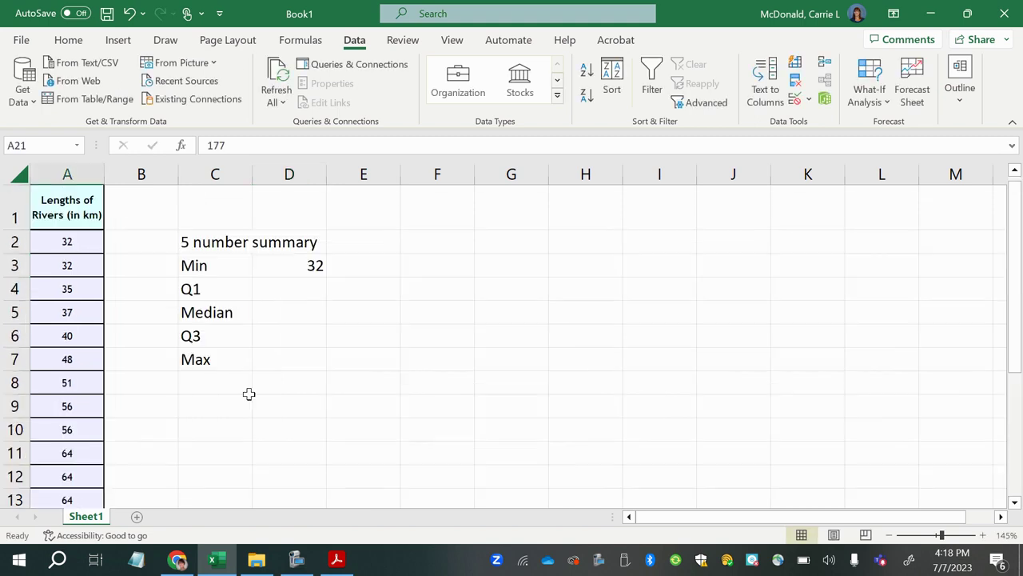
{"action": "left_click", "coordinate": [298, 363]}
{"action": "type", "text": "177"}
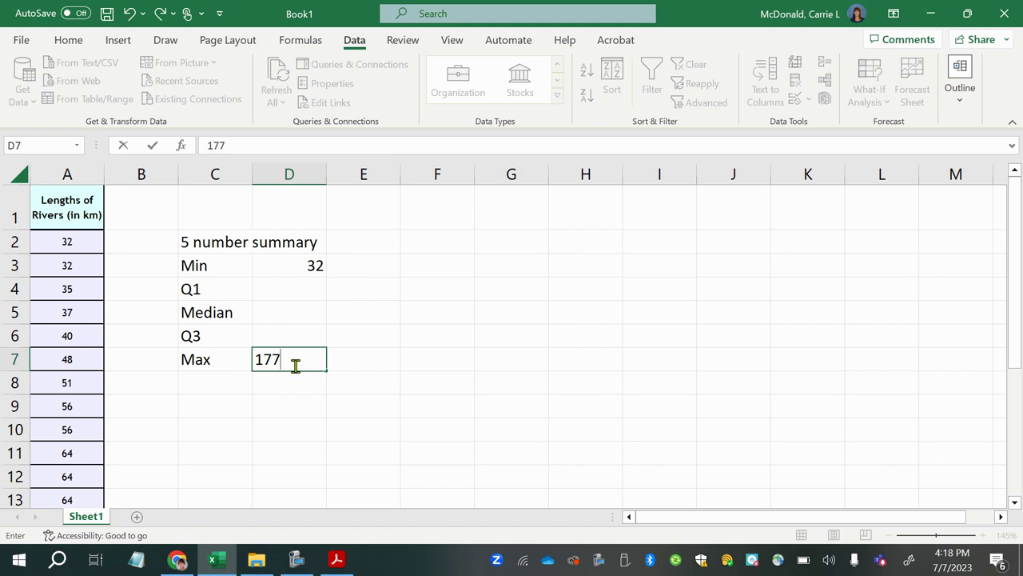
{"action": "key", "text": "Return"}
Review the row headers to count the data rows, from row 2 to row 21.
{"action": "left_click", "coordinate": [282, 320]}
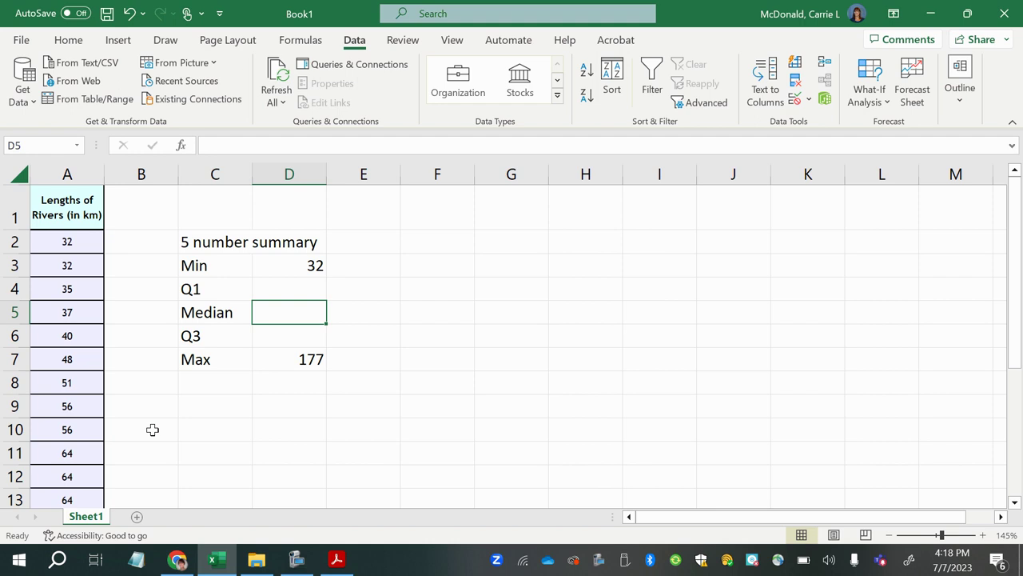
{"action": "left_click", "coordinate": [10, 214]}
{"action": "left_click", "coordinate": [11, 240]}
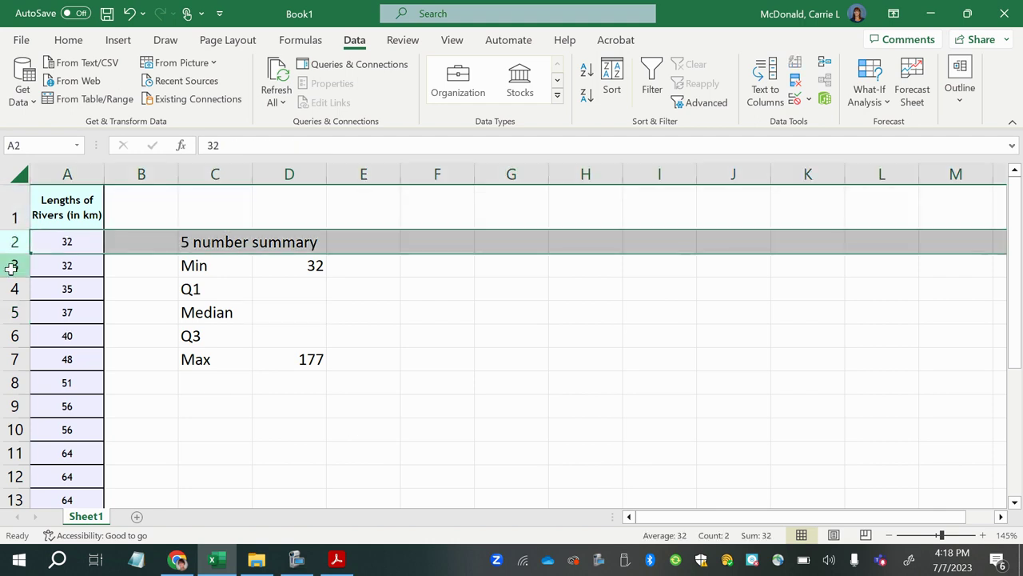
{"action": "left_click", "coordinate": [11, 264]}
{"action": "left_click", "coordinate": [12, 214]}
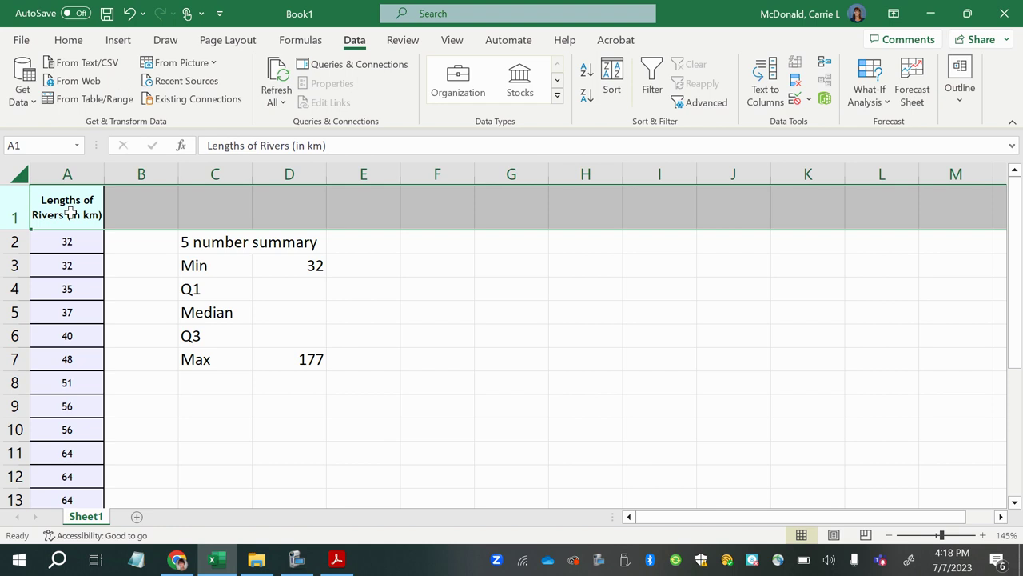
{"action": "left_click", "coordinate": [12, 242]}
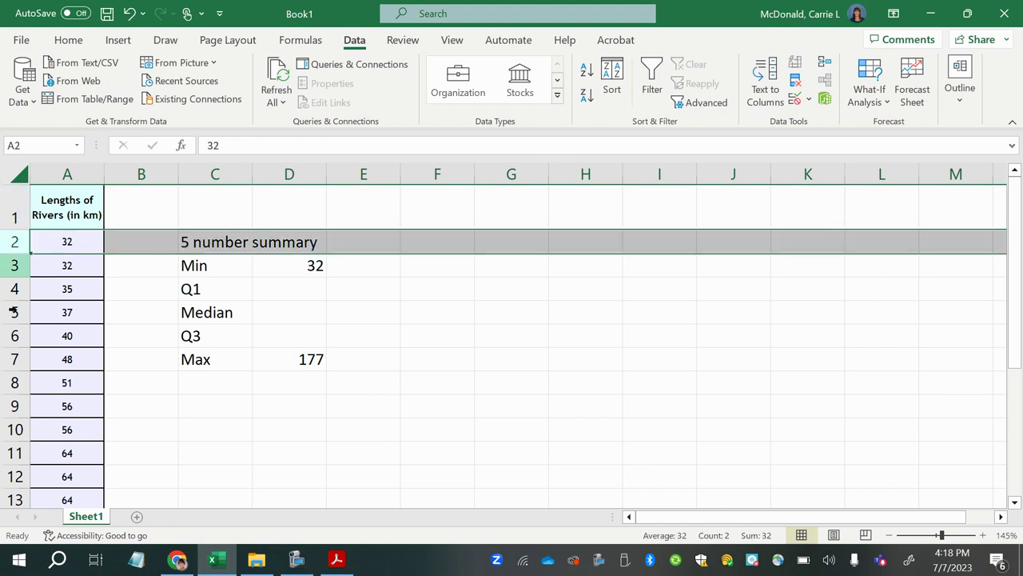
{"action": "scroll", "coordinate": [14, 336], "scroll_direction": "down", "scroll_amount": 4}
{"action": "left_click", "coordinate": [6, 418]}
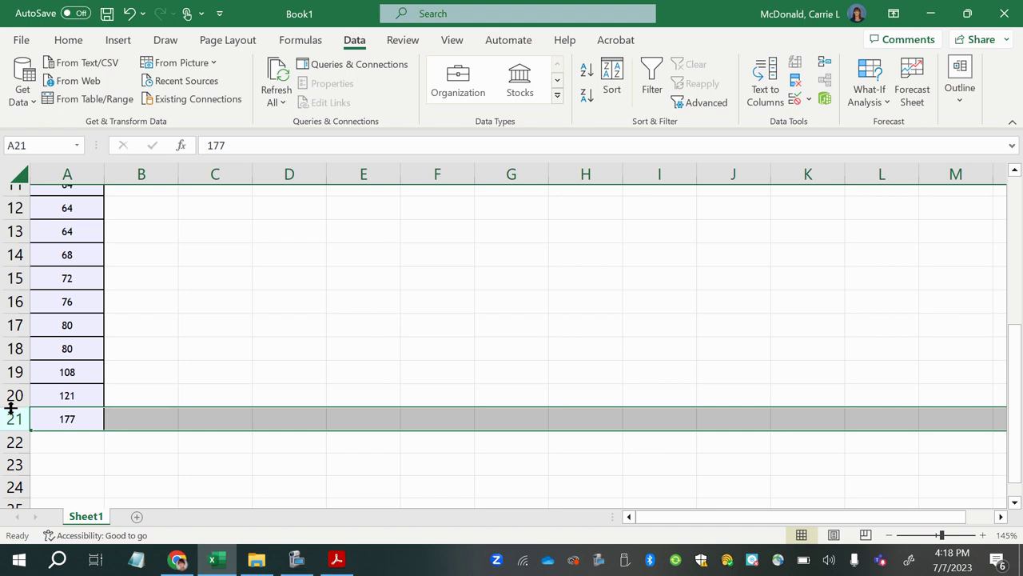
{"action": "scroll", "coordinate": [9, 403], "scroll_direction": "up", "scroll_amount": 5}
{"action": "left_click", "coordinate": [10, 213]}
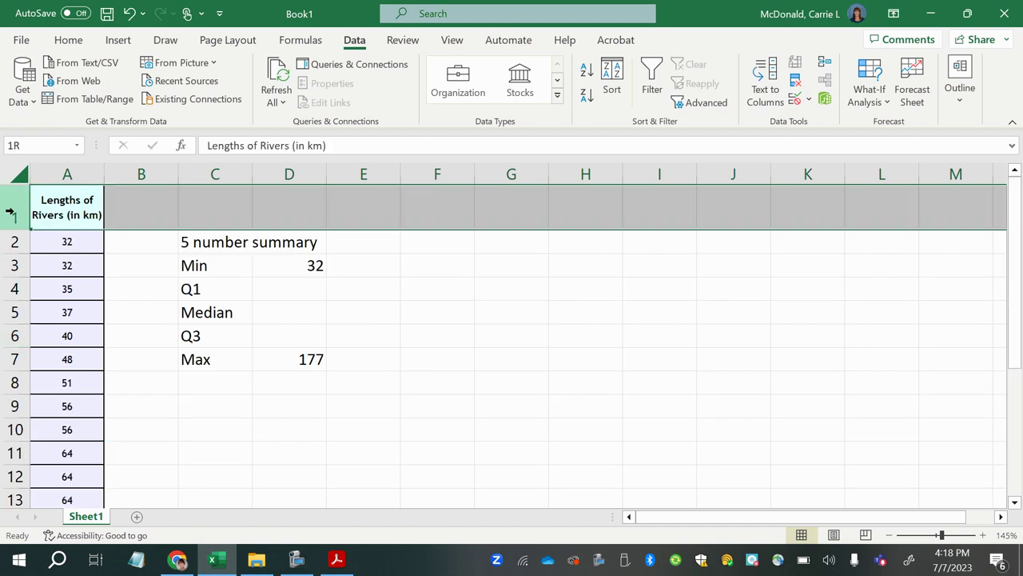
{"action": "left_click", "coordinate": [65, 210]}
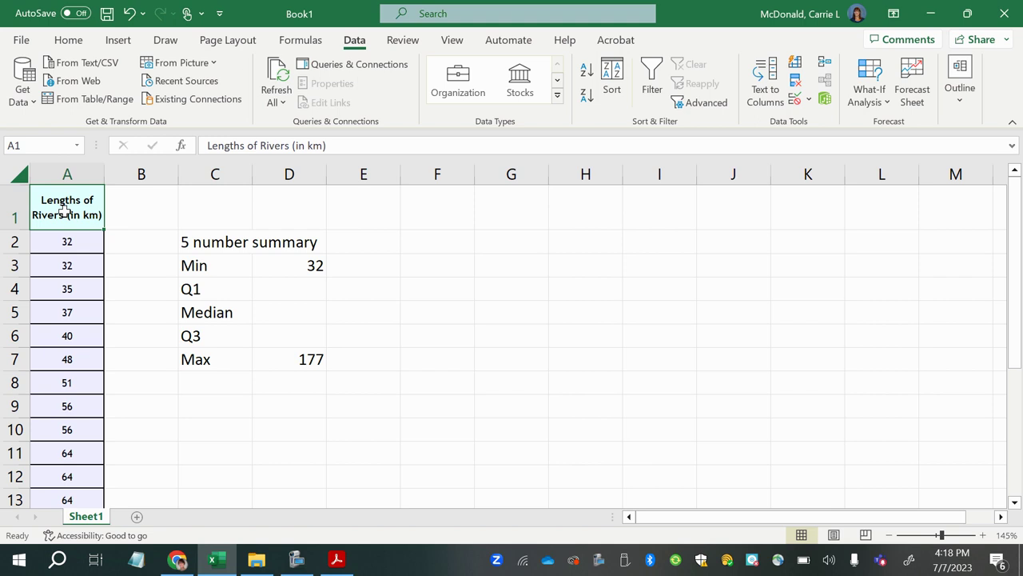
{"action": "left_click", "coordinate": [17, 220]}
{"action": "scroll", "coordinate": [18, 299], "scroll_direction": "down", "scroll_amount": 4}
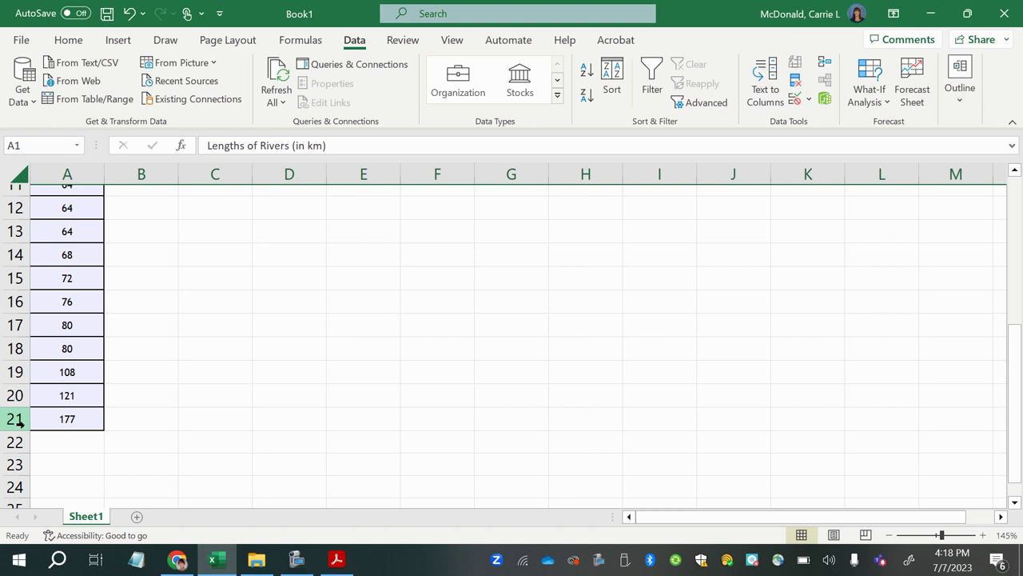
{"action": "scroll", "coordinate": [104, 434], "scroll_direction": "up", "scroll_amount": 1}
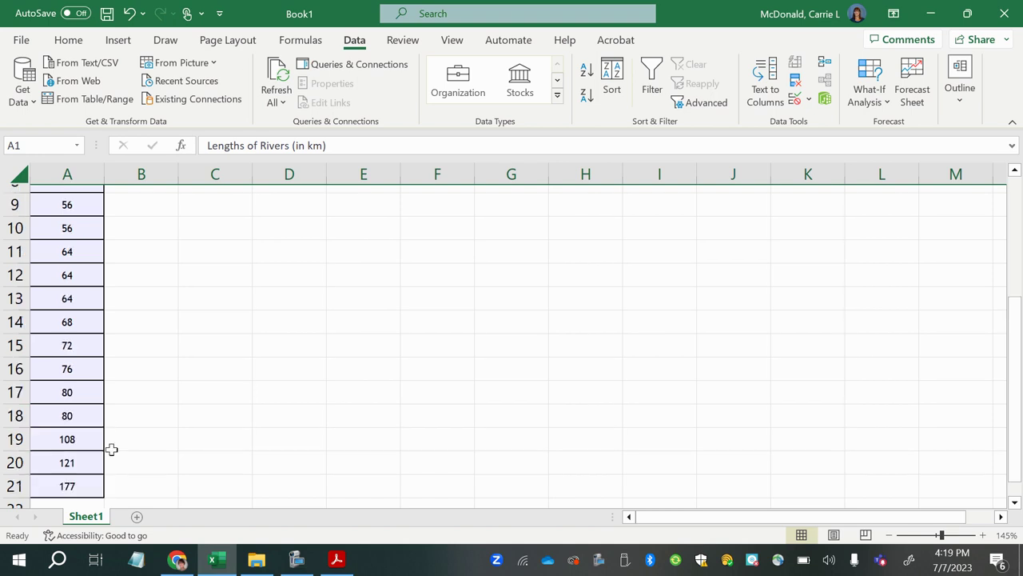
{"action": "scroll", "coordinate": [112, 447], "scroll_direction": "up", "scroll_amount": 3}
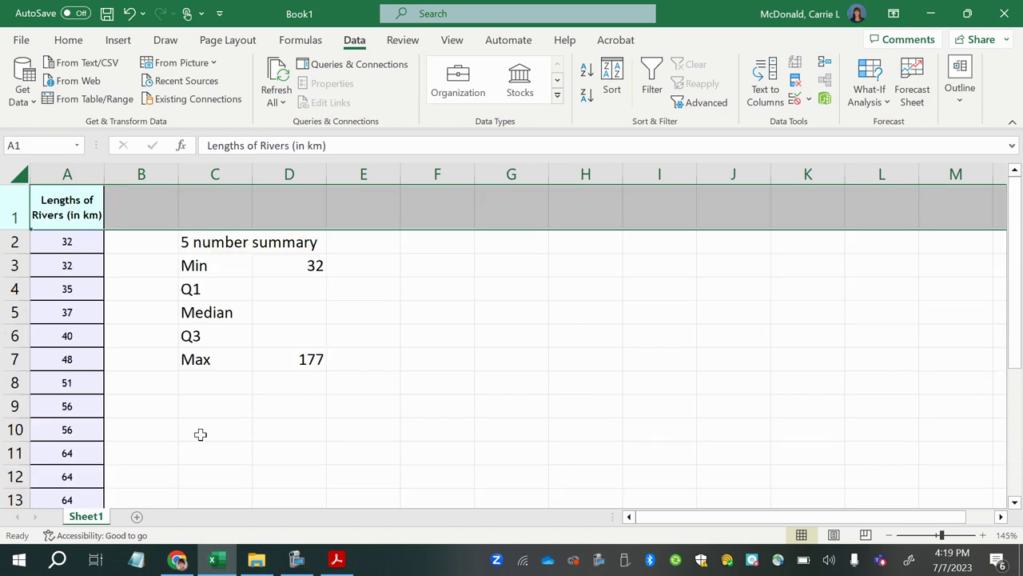
Enter the label n in C1 with the count 20 beside it in D1.
{"action": "left_click", "coordinate": [213, 218]}
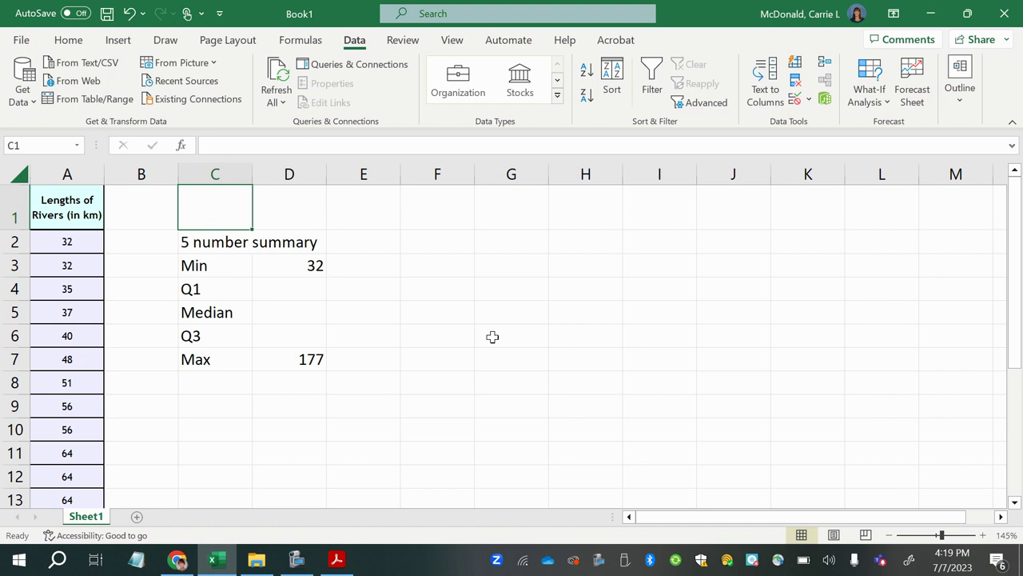
{"action": "type", "text": "n"}
{"action": "key", "text": "Tab"}
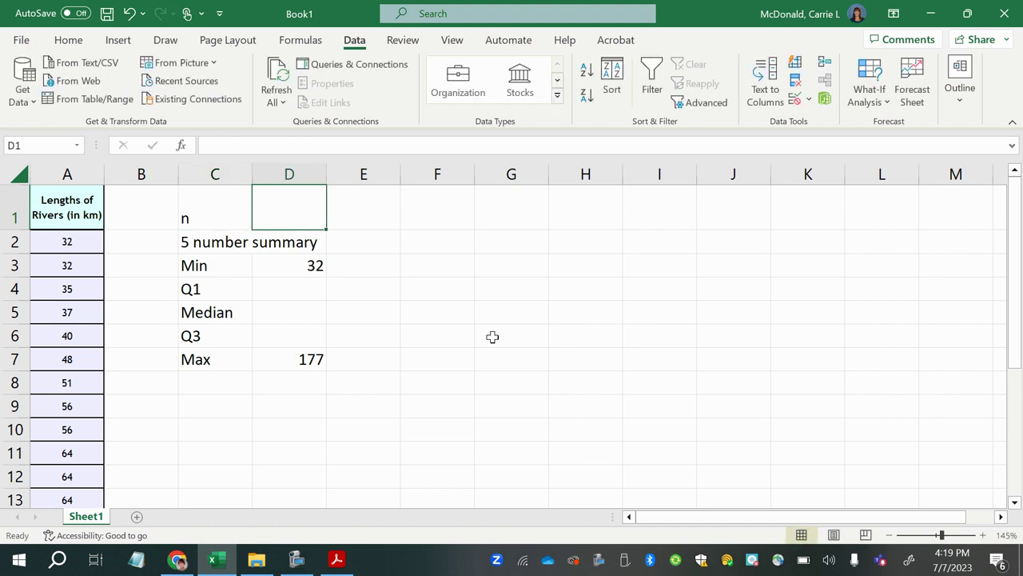
{"action": "type", "text": "20"}
{"action": "key", "text": "Return"}
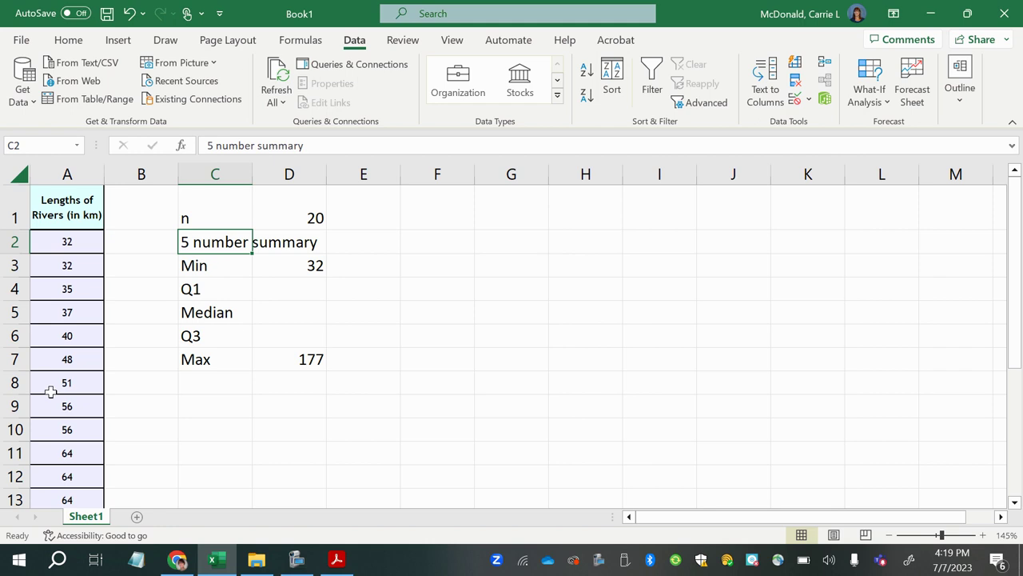
Select the n entry and the Q1, Median and Q3 labels to review them.
{"action": "left_click", "coordinate": [293, 214]}
{"action": "left_click_drag", "start_coordinate": [217, 213], "coordinate": [299, 216]}
{"action": "left_click", "coordinate": [230, 314]}
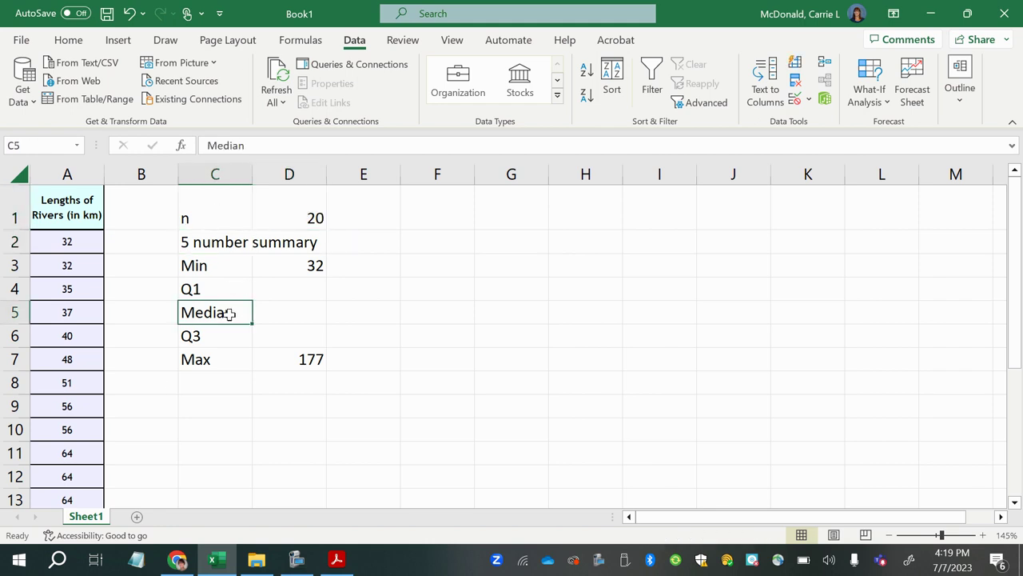
{"action": "mouse_move", "coordinate": [220, 296]}
{"action": "left_mouse_down"}
{"action": "mouse_move", "coordinate": [217, 305]}
{"action": "mouse_move", "coordinate": [212, 280]}
{"action": "left_mouse_up"}
{"action": "left_click", "coordinate": [219, 342]}
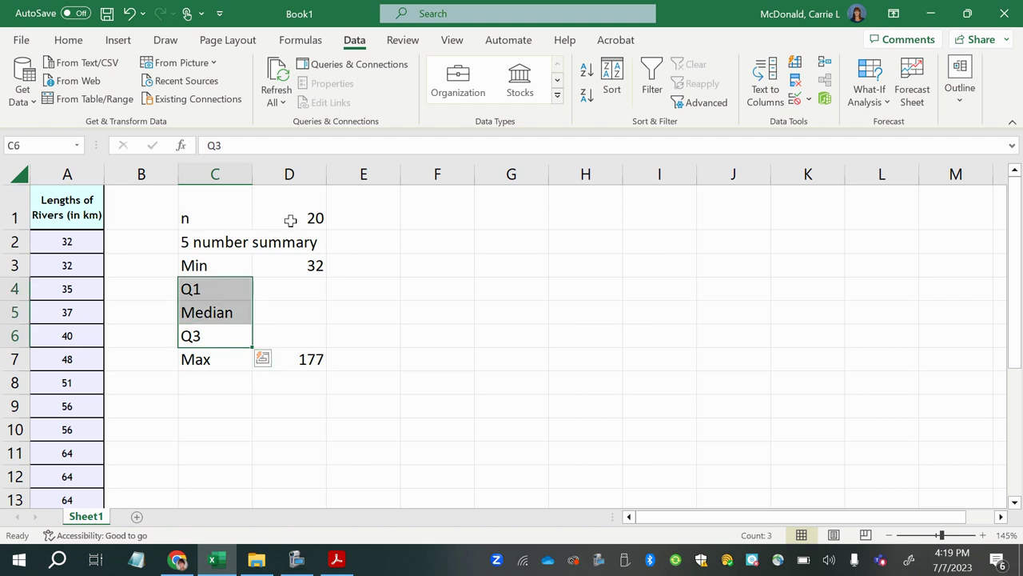
{"action": "left_click_drag", "start_coordinate": [232, 219], "coordinate": [293, 220]}
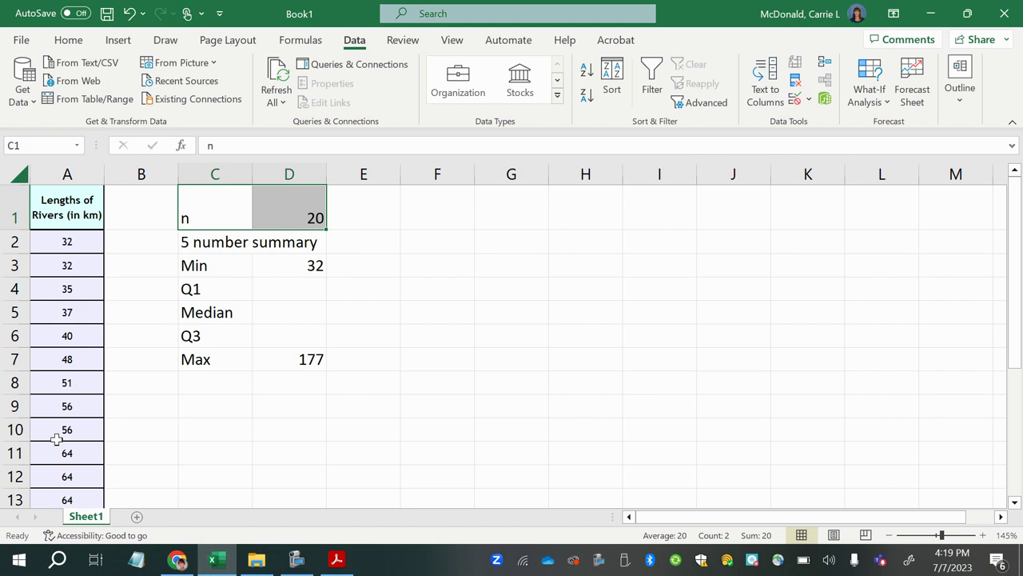
{"action": "scroll", "coordinate": [48, 456], "scroll_direction": "down", "scroll_amount": 2}
{"action": "scroll", "coordinate": [50, 450], "scroll_direction": "up", "scroll_amount": 2}
{"action": "left_click", "coordinate": [297, 216]}
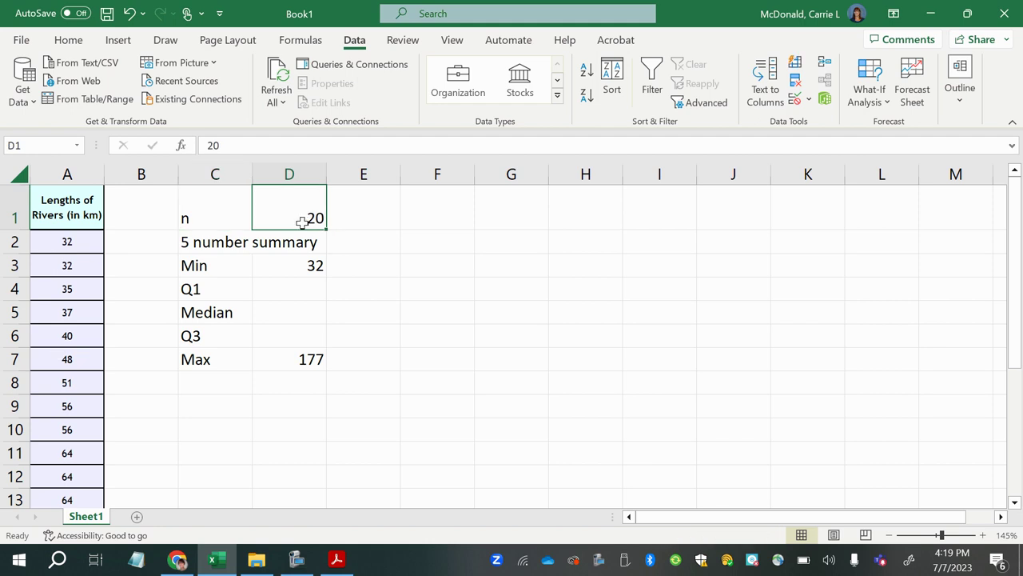
{"action": "left_click", "coordinate": [51, 174]}
{"action": "right_click", "coordinate": [50, 175]}
{"action": "left_click", "coordinate": [119, 341]}
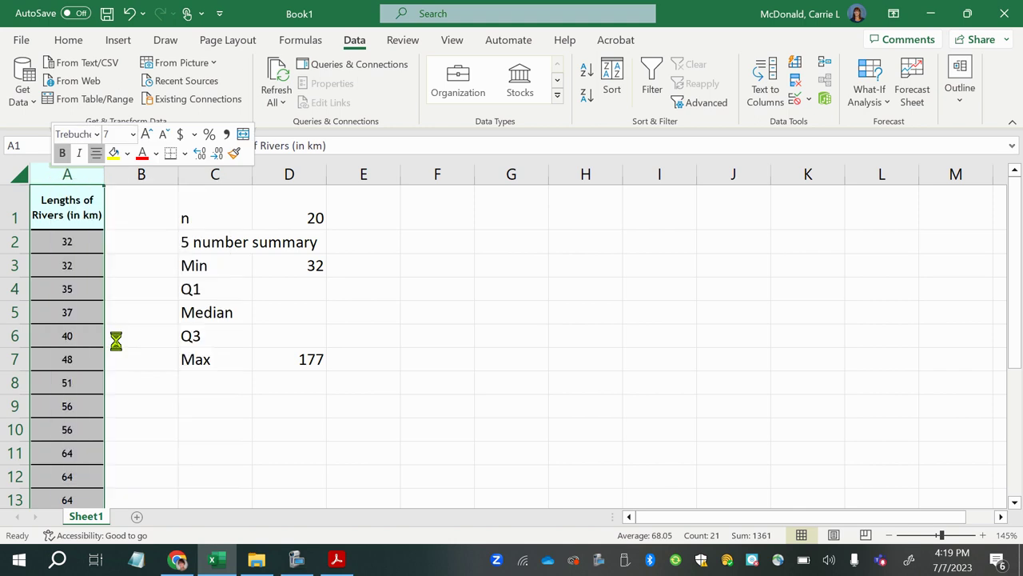
{"action": "left_click", "coordinate": [76, 244]}
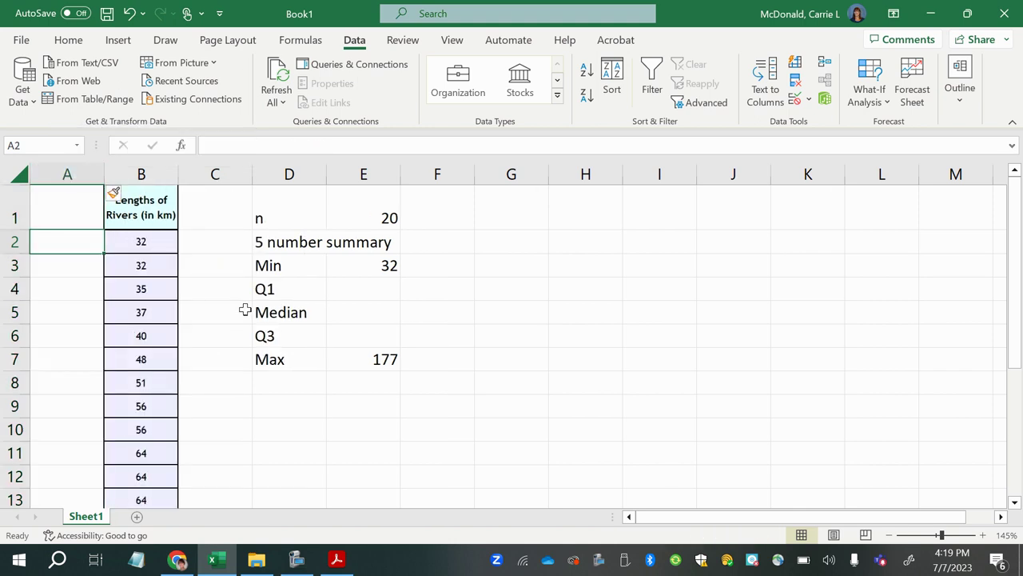
{"action": "left_click", "coordinate": [60, 202]}
{"action": "type", "text": "Indes"}
{"action": "key", "text": "BackSpace"}
{"action": "type", "text": "x"}
{"action": "key", "text": "Return"}
{"action": "type", "text": "1"}
{"action": "key", "text": "Return"}
{"action": "type", "text": "2"}
{"action": "key", "text": "Return"}
{"action": "type", "text": "3"}
{"action": "key", "text": "Return"}
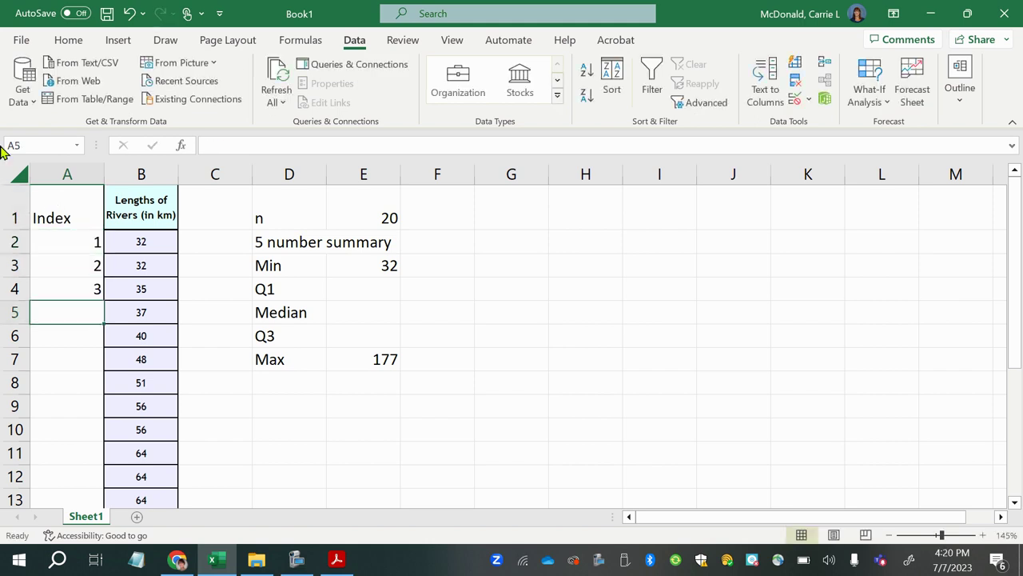
{"action": "left_click_drag", "start_coordinate": [65, 240], "coordinate": [93, 459]}
{"action": "scroll", "coordinate": [163, 453], "scroll_direction": "up", "scroll_amount": 2}
{"action": "scroll", "coordinate": [148, 451], "scroll_direction": "down", "scroll_amount": 3}
{"action": "scroll", "coordinate": [132, 441], "scroll_direction": "up", "scroll_amount": 3}
{"action": "scroll", "coordinate": [127, 439], "scroll_direction": "up", "scroll_amount": 1}
{"action": "left_click", "coordinate": [78, 243]}
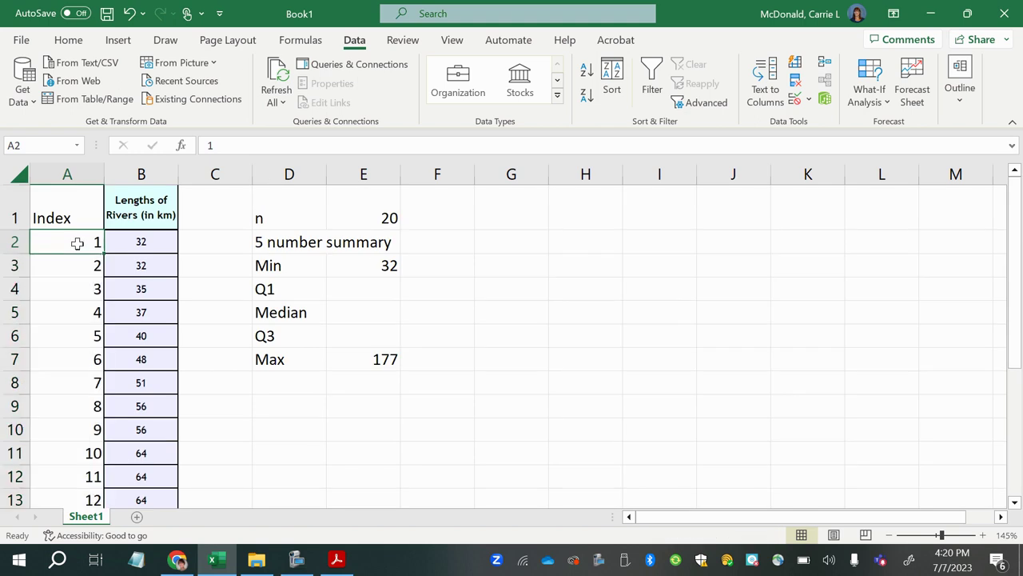
{"action": "left_click", "coordinate": [141, 242]}
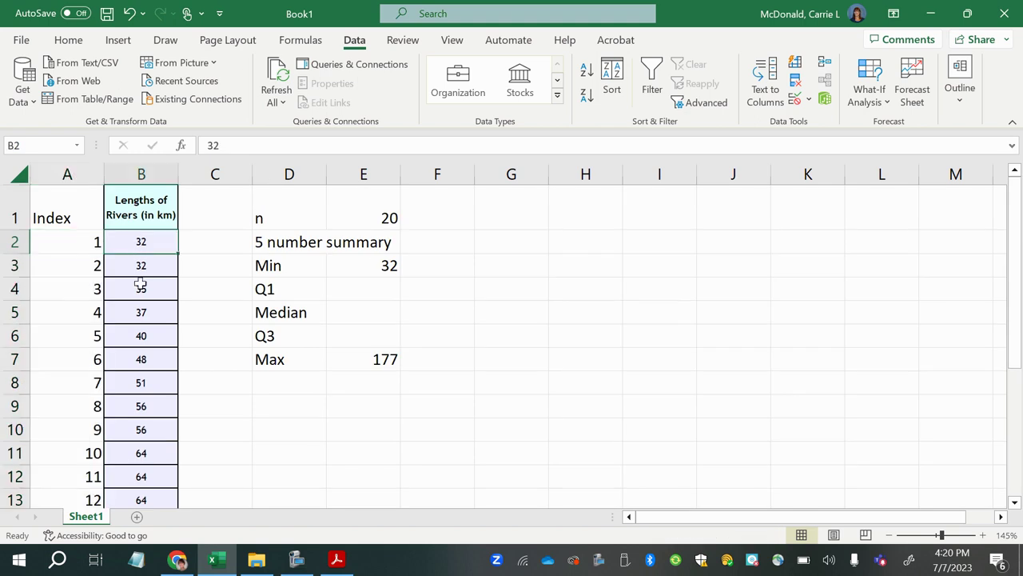
{"action": "scroll", "coordinate": [96, 457], "scroll_direction": "down", "scroll_amount": 3}
{"action": "left_click", "coordinate": [70, 416]}
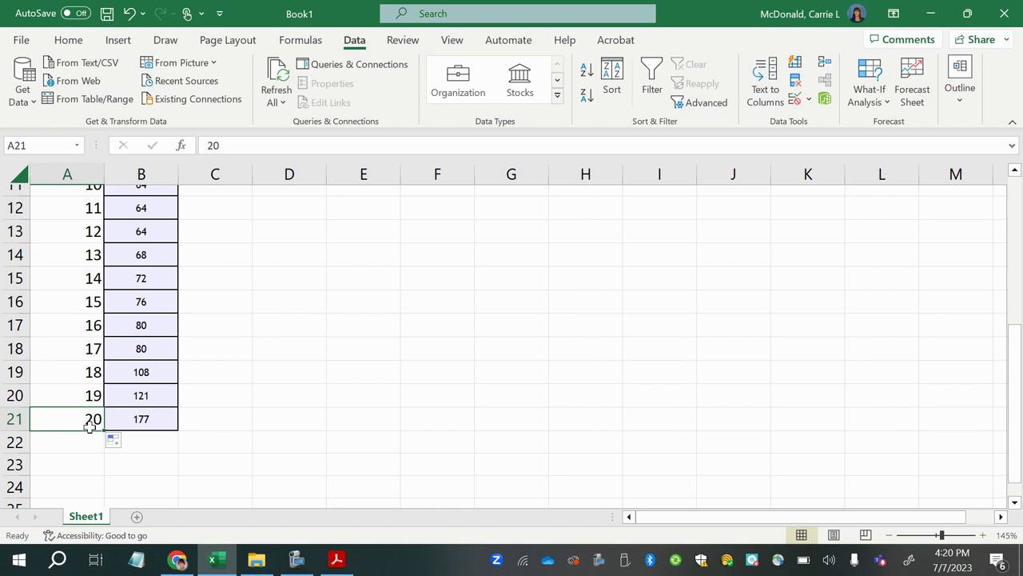
{"action": "scroll", "coordinate": [80, 418], "scroll_direction": "up", "scroll_amount": 3}
{"action": "scroll", "coordinate": [81, 417], "scroll_direction": "down", "scroll_amount": 3}
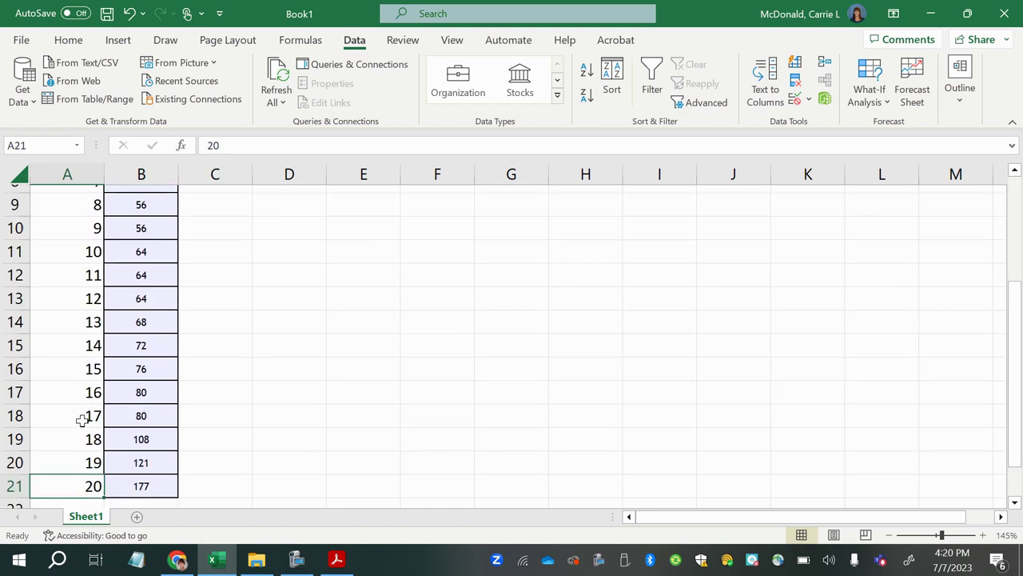
{"action": "left_click", "coordinate": [137, 484]}
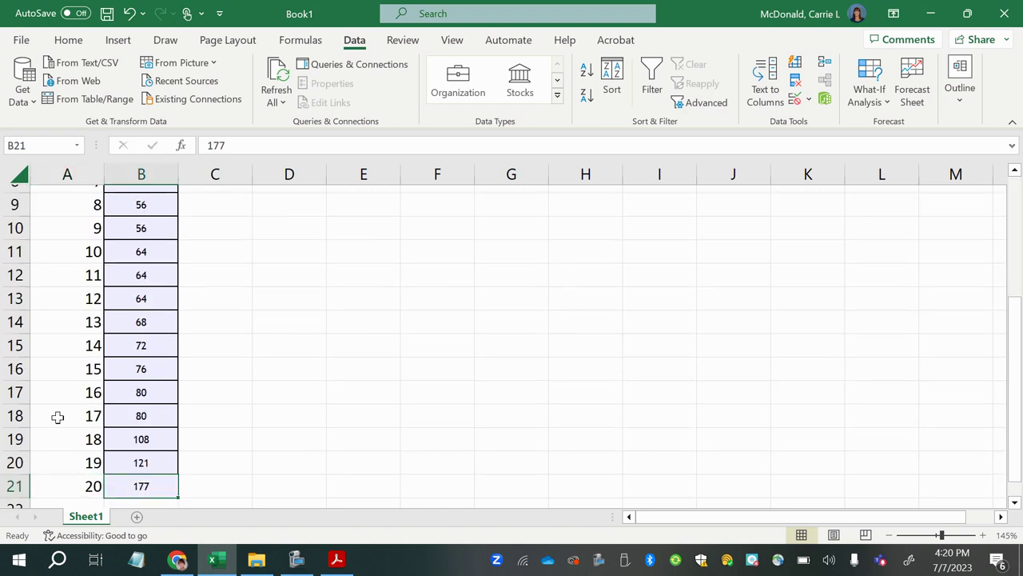
{"action": "scroll", "coordinate": [87, 470], "scroll_direction": "up", "scroll_amount": 1}
{"action": "scroll", "coordinate": [87, 472], "scroll_direction": "up", "scroll_amount": 2}
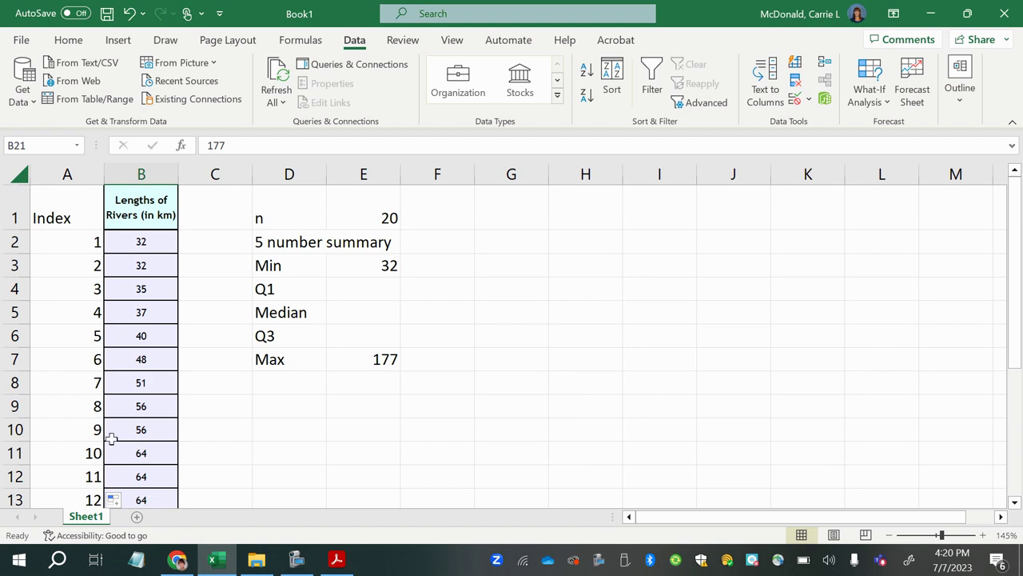
{"action": "scroll", "coordinate": [93, 447], "scroll_direction": "down", "scroll_amount": 1}
{"action": "left_click", "coordinate": [70, 386]}
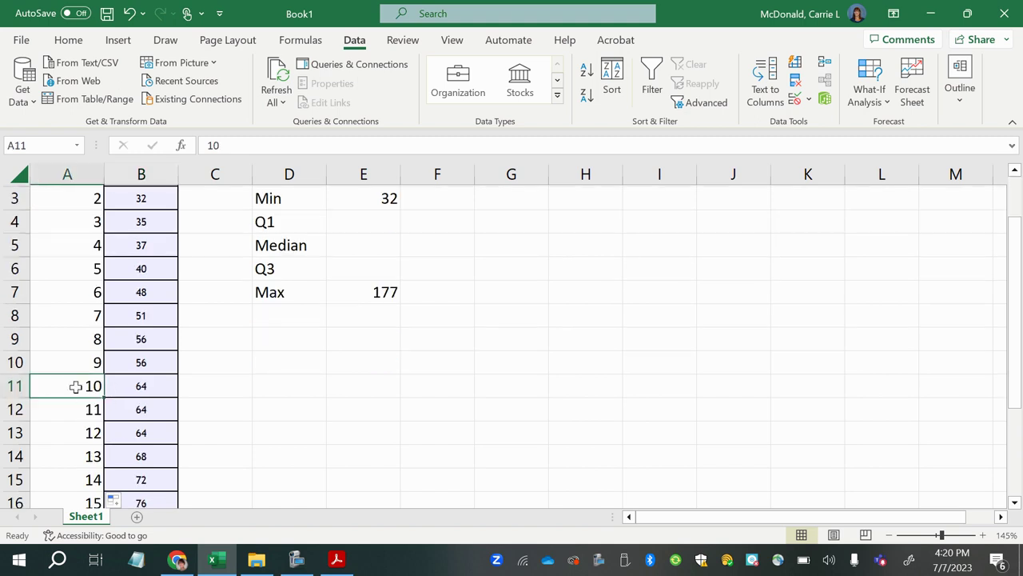
Compare the two middle sorted river lengths, both 64.
{"action": "left_click_drag", "start_coordinate": [103, 387], "coordinate": [146, 410]}
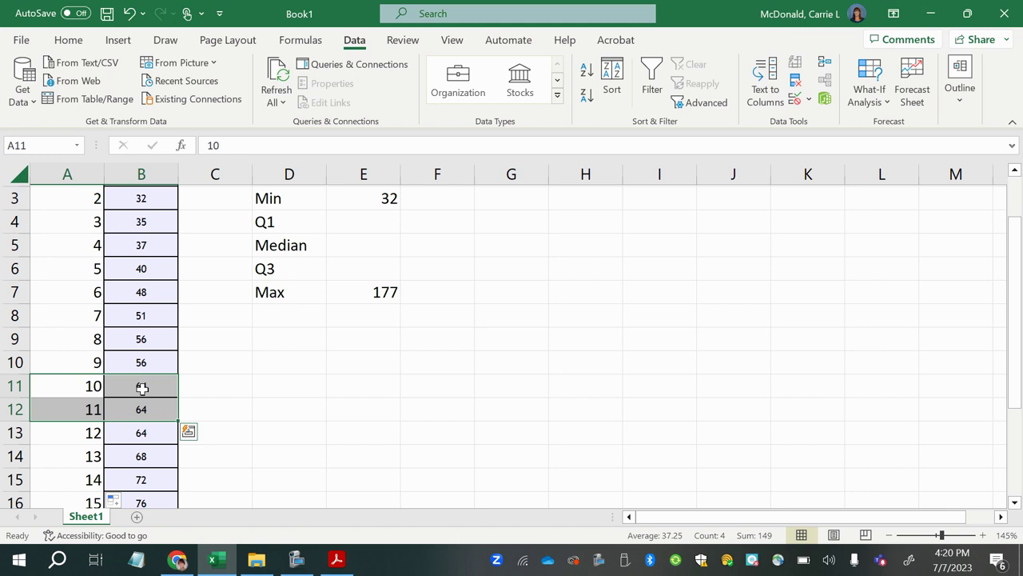
{"action": "left_click", "coordinate": [141, 387]}
{"action": "left_click", "coordinate": [143, 410]}
{"action": "left_click", "coordinate": [142, 386]}
{"action": "left_click", "coordinate": [142, 410]}
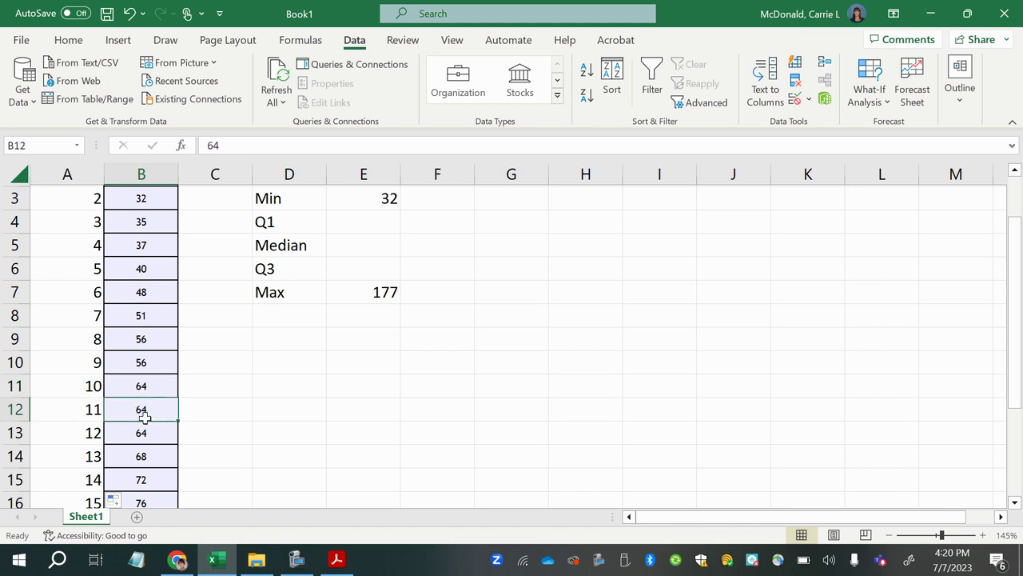
Enter 64 as the Median in E5 and note where the upper half begins.
{"action": "left_click", "coordinate": [369, 259]}
{"action": "left_click", "coordinate": [382, 249]}
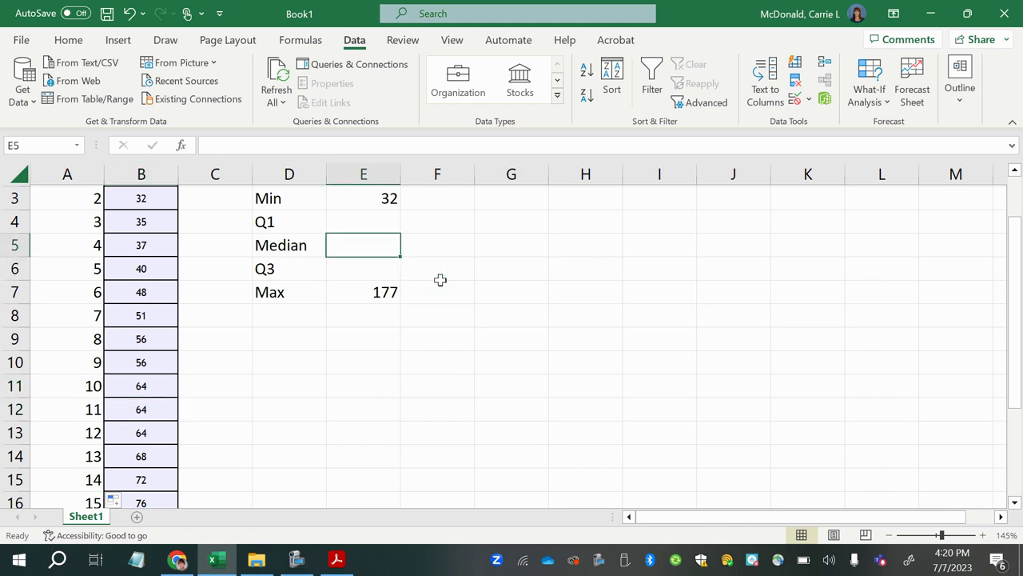
{"action": "type", "text": "64"}
{"action": "key", "text": "Return"}
{"action": "left_click", "coordinate": [390, 250]}
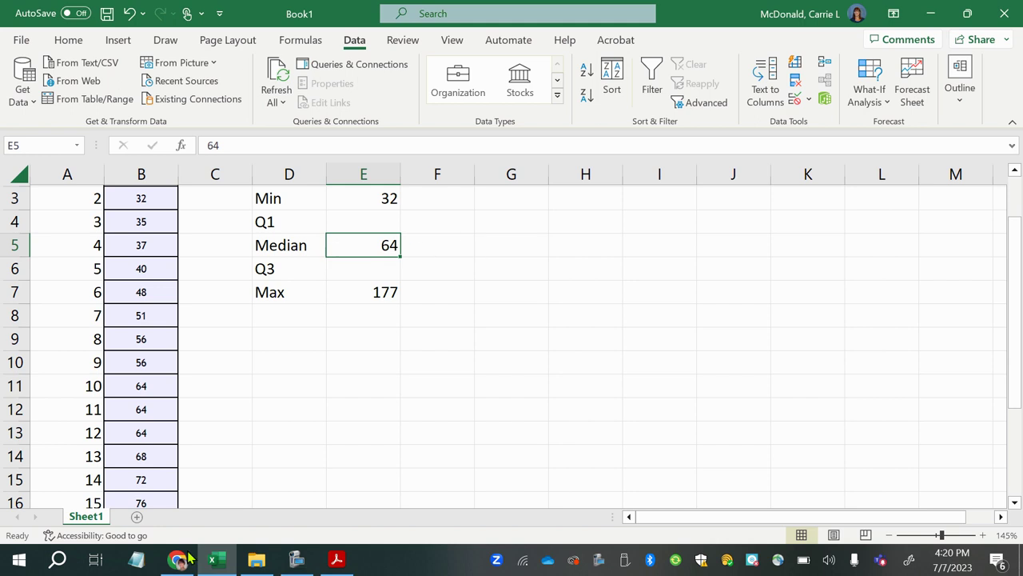
{"action": "left_click_drag", "start_coordinate": [140, 411], "coordinate": [144, 432]}
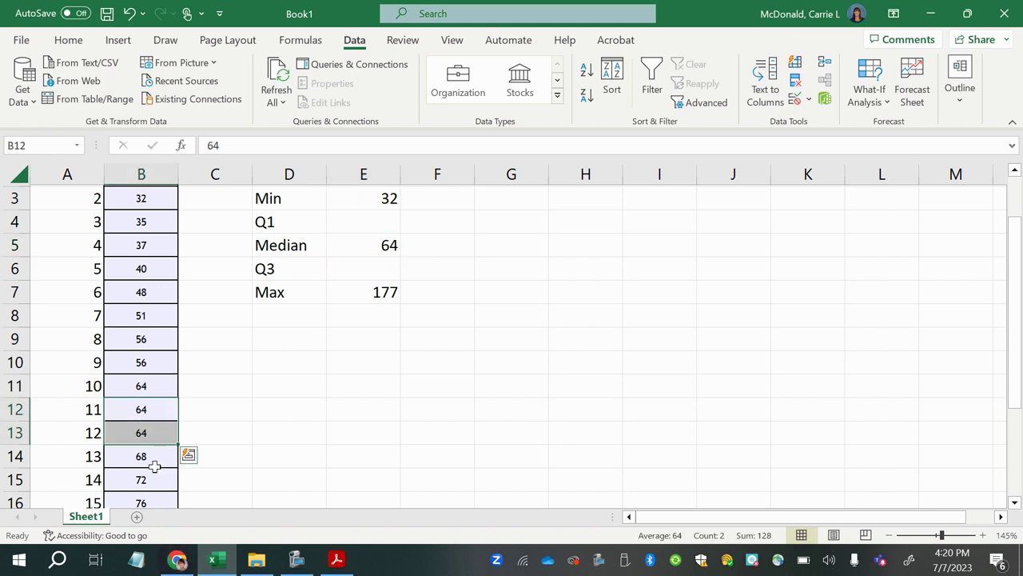
{"action": "scroll", "coordinate": [137, 465], "scroll_direction": "down", "scroll_amount": 1}
{"action": "scroll", "coordinate": [137, 464], "scroll_direction": "up", "scroll_amount": 2}
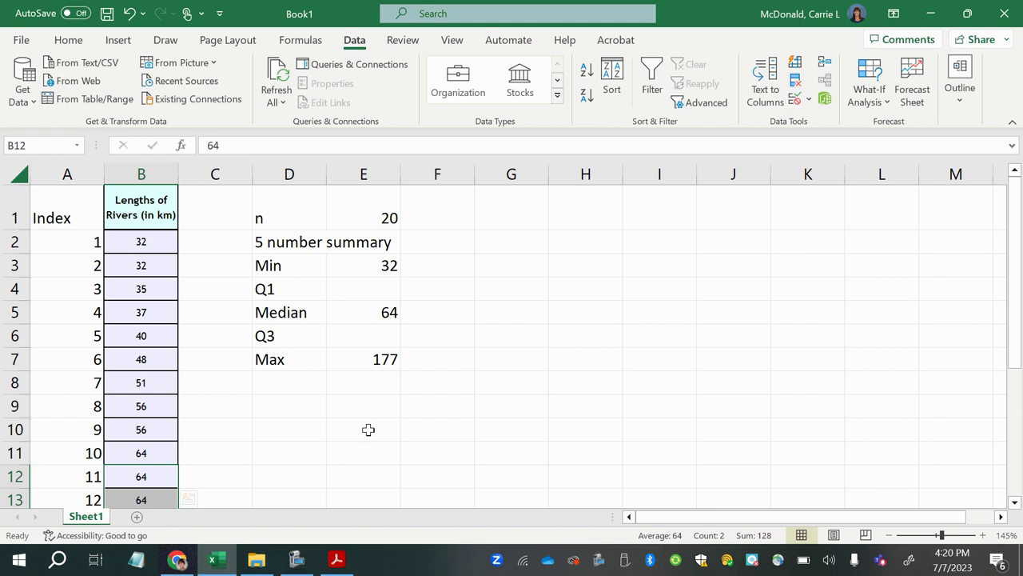
Review the summary: median 64, the Q1 and Q3 rows, and the count n of 20.
{"action": "left_click", "coordinate": [206, 470]}
{"action": "left_click", "coordinate": [361, 310]}
{"action": "left_click", "coordinate": [298, 288]}
{"action": "left_click", "coordinate": [297, 334]}
{"action": "scroll", "coordinate": [215, 476], "scroll_direction": "down", "scroll_amount": 2}
{"action": "scroll", "coordinate": [171, 396], "scroll_direction": "up", "scroll_amount": 1}
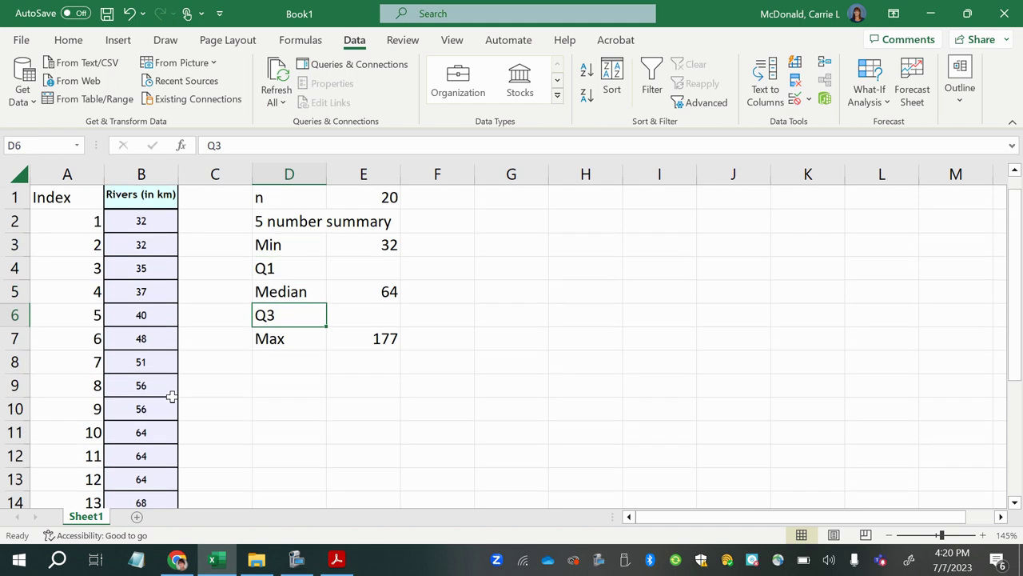
{"action": "left_click", "coordinate": [312, 291]}
{"action": "left_click_drag", "start_coordinate": [354, 290], "coordinate": [284, 291]}
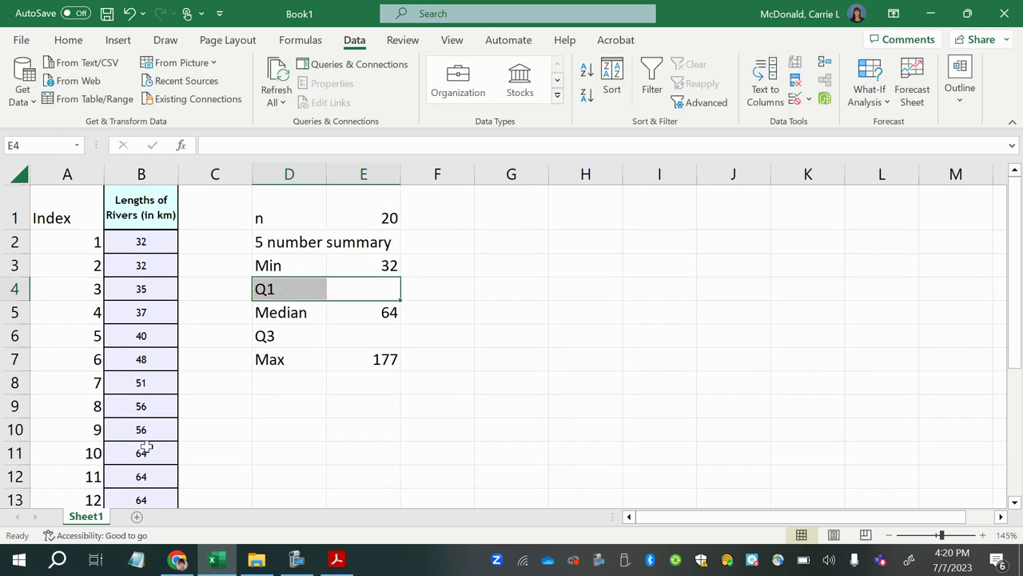
{"action": "left_click", "coordinate": [384, 216]}
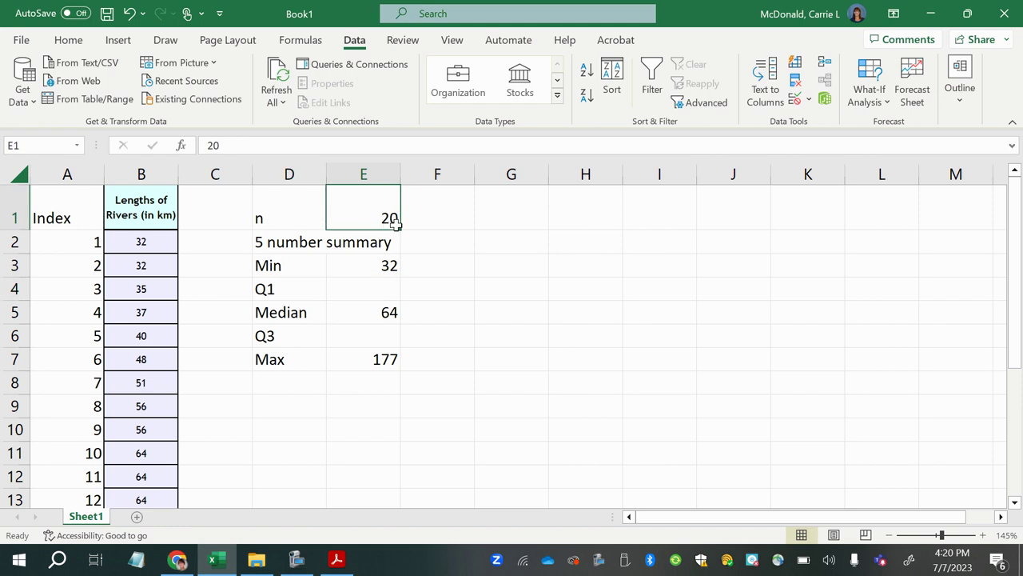
Select the lower half of the river lengths, B2 to B11.
{"action": "left_click", "coordinate": [130, 240]}
{"action": "left_click_drag", "start_coordinate": [126, 335], "coordinate": [127, 356]}
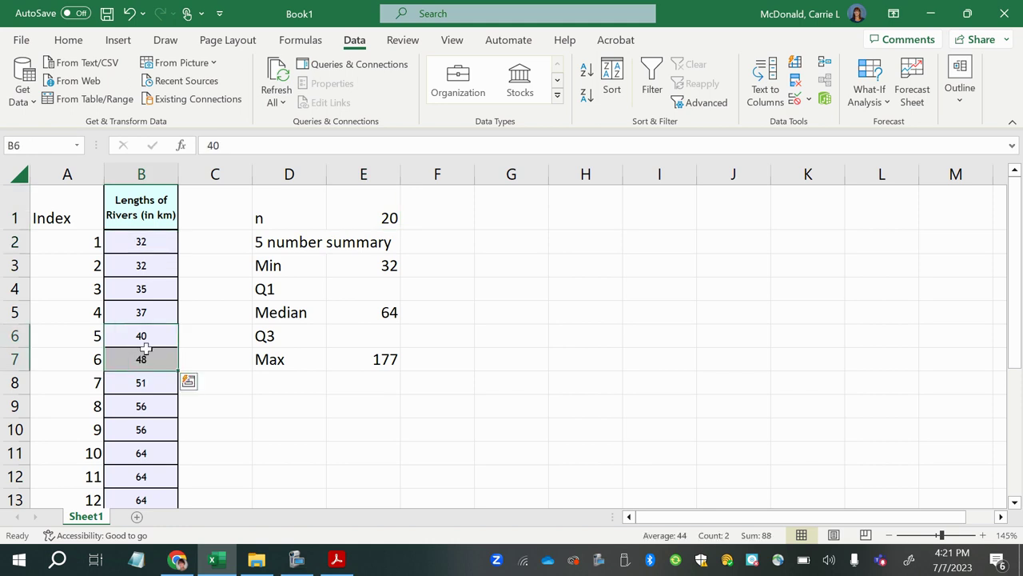
{"action": "scroll", "coordinate": [183, 456], "scroll_direction": "down", "scroll_amount": 1}
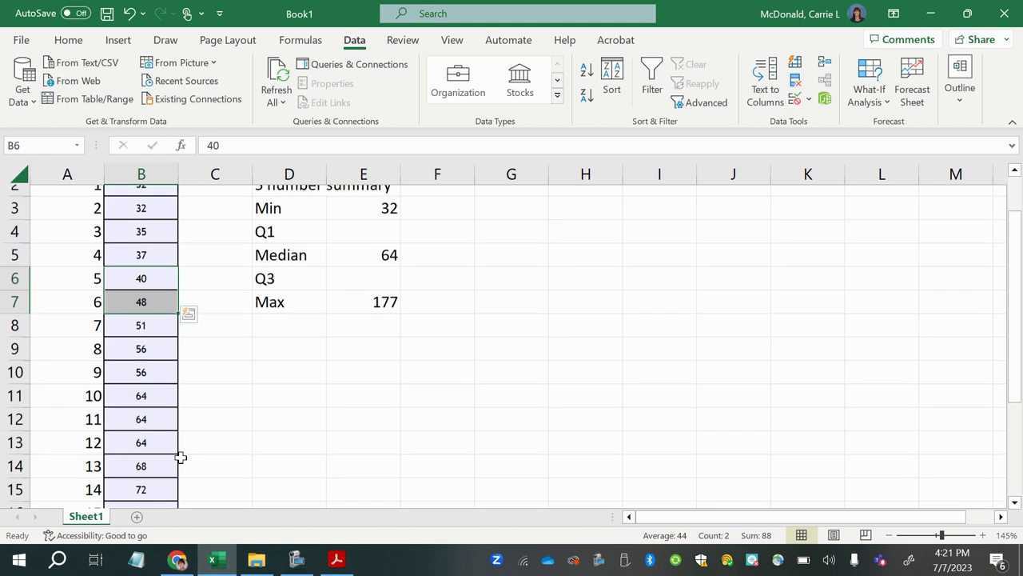
{"action": "left_click", "coordinate": [141, 389]}
{"action": "left_click_drag", "start_coordinate": [141, 388], "coordinate": [146, 246]}
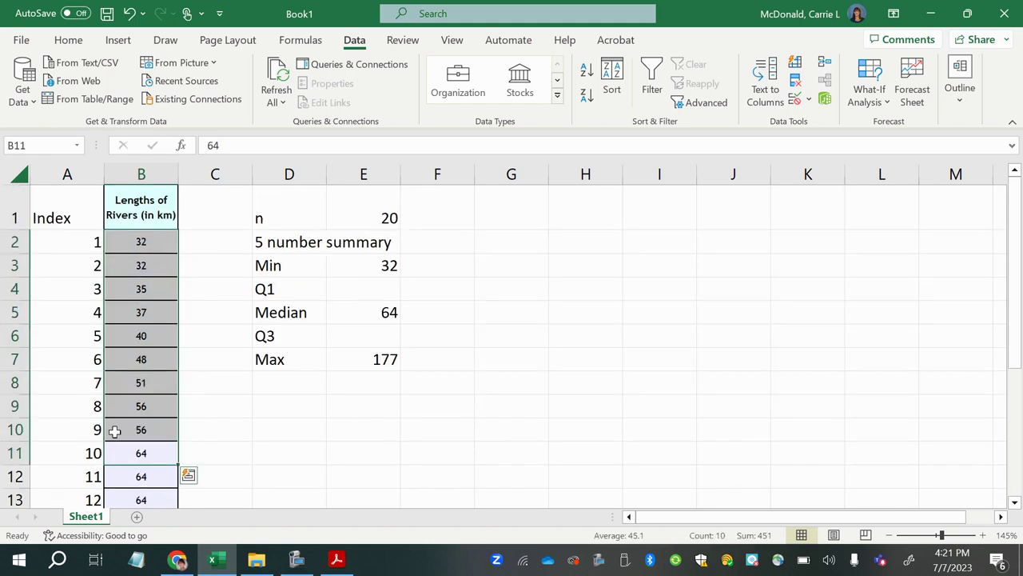
{"action": "left_click", "coordinate": [140, 456]}
{"action": "left_click_drag", "start_coordinate": [140, 456], "coordinate": [138, 240]}
{"action": "left_click", "coordinate": [69, 40]}
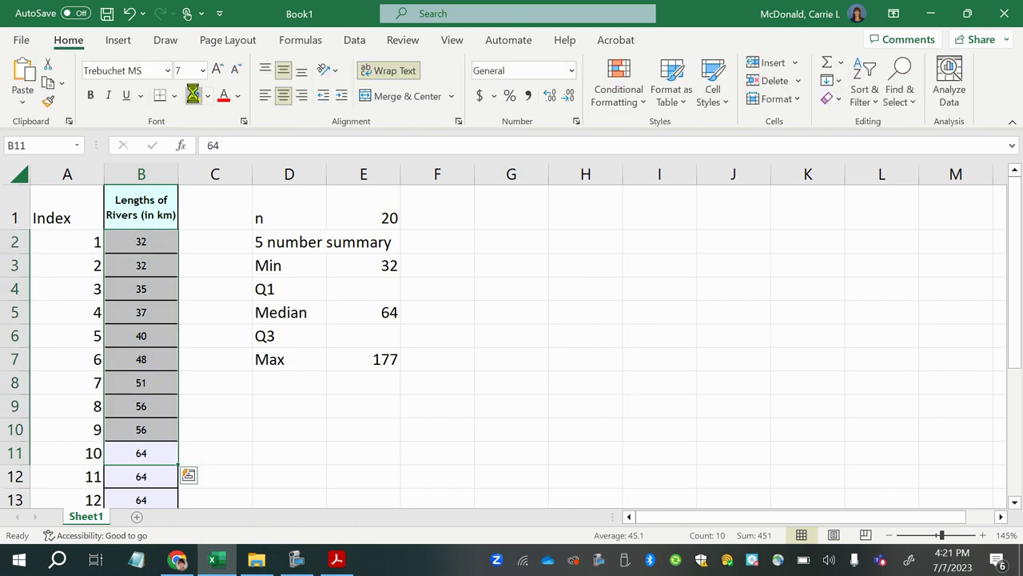
Fill B2:B11 yellow and look at the lower-half values 40 and 48.
{"action": "left_click", "coordinate": [193, 95]}
{"action": "left_click", "coordinate": [233, 428]}
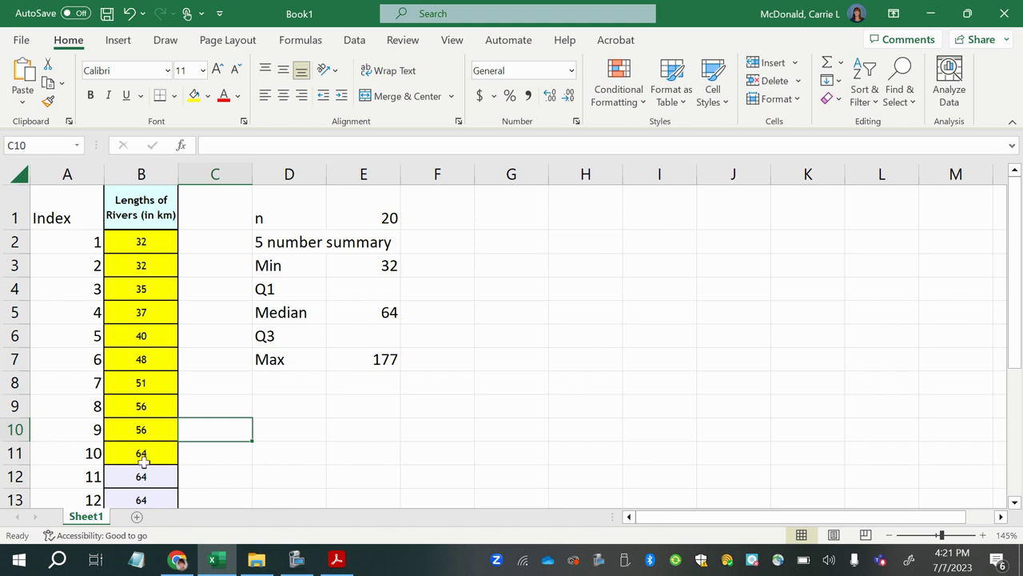
{"action": "left_click_drag", "start_coordinate": [139, 336], "coordinate": [140, 357]}
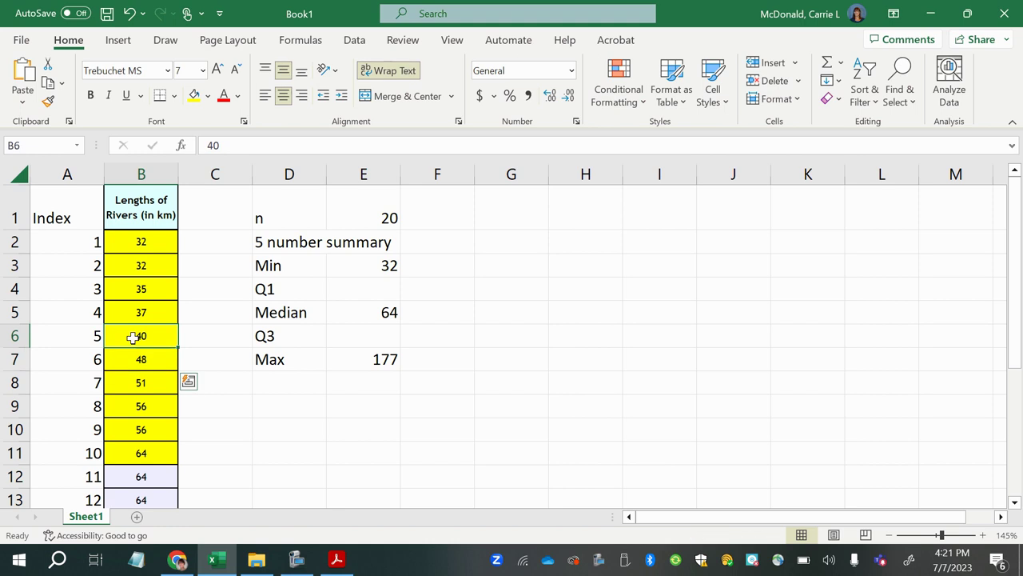
{"action": "left_click", "coordinate": [140, 361]}
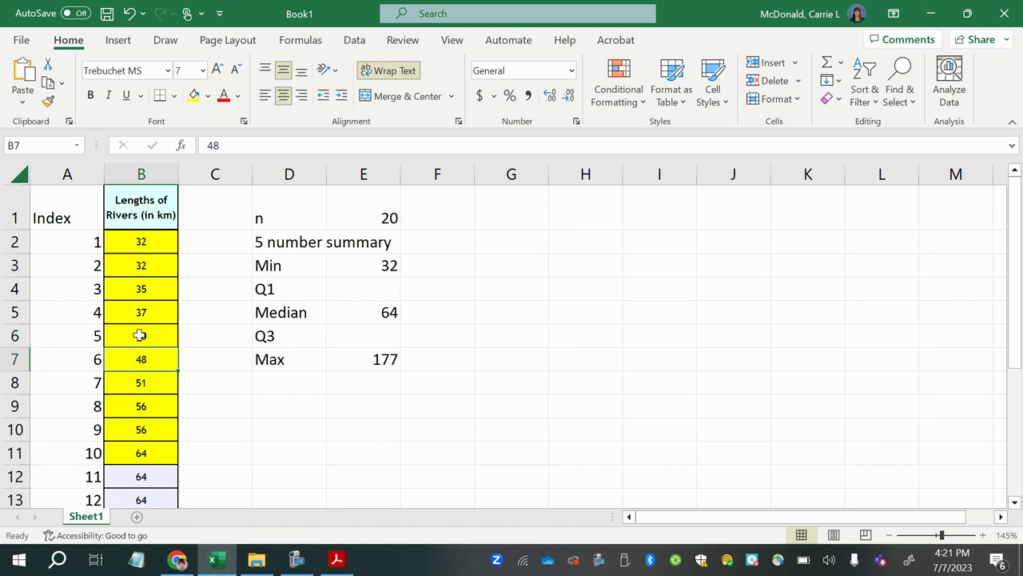
Count inward pair by pair to the middle values 40 and 48, then begin =(40+48) in E4.
{"action": "left_click", "coordinate": [148, 244]}
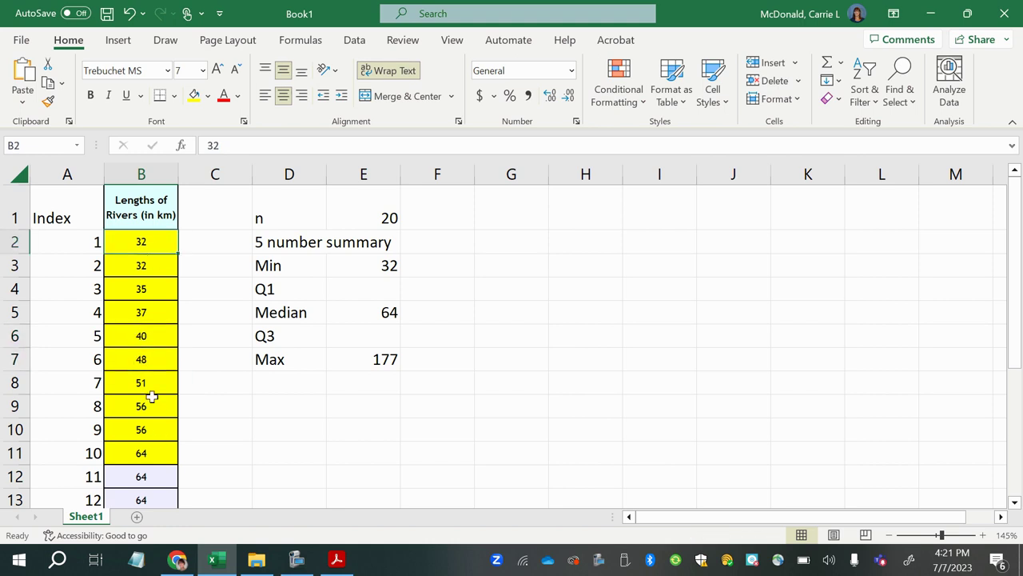
{"action": "left_click", "coordinate": [134, 457]}
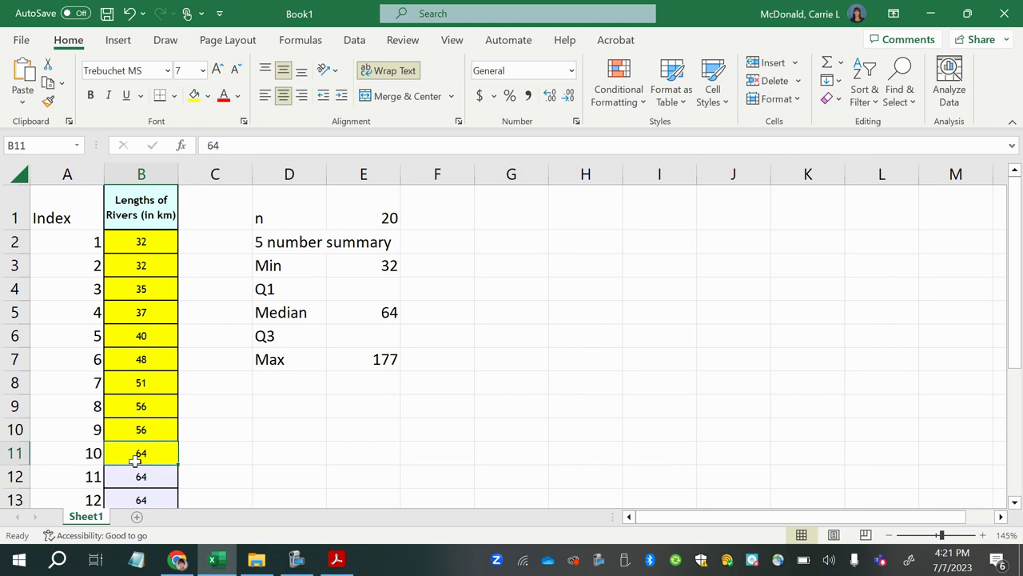
{"action": "left_click", "coordinate": [128, 268]}
{"action": "left_click", "coordinate": [137, 430]}
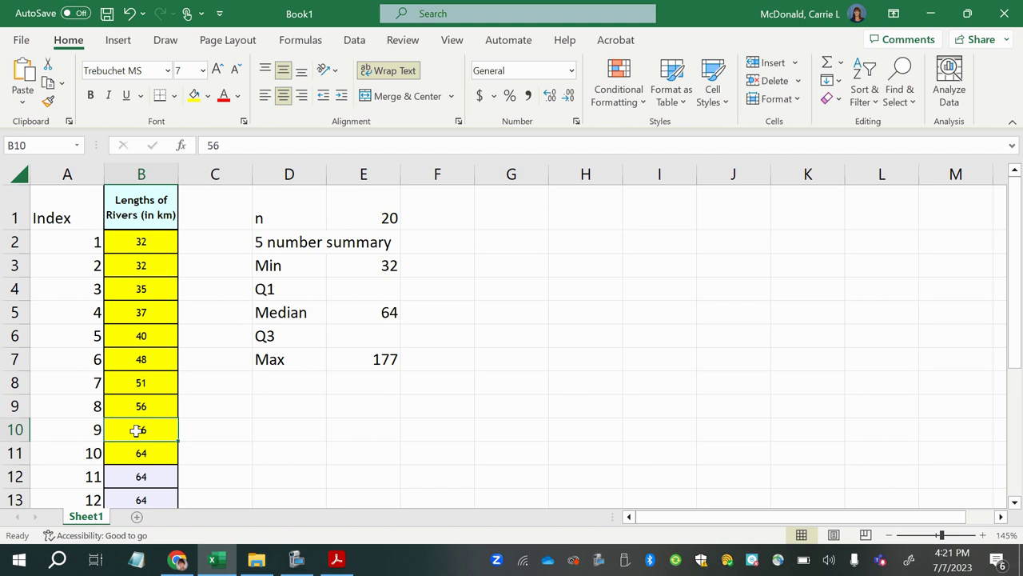
{"action": "left_click", "coordinate": [136, 293]}
{"action": "left_click", "coordinate": [137, 411]}
{"action": "left_click", "coordinate": [136, 315]}
{"action": "left_click", "coordinate": [139, 386]}
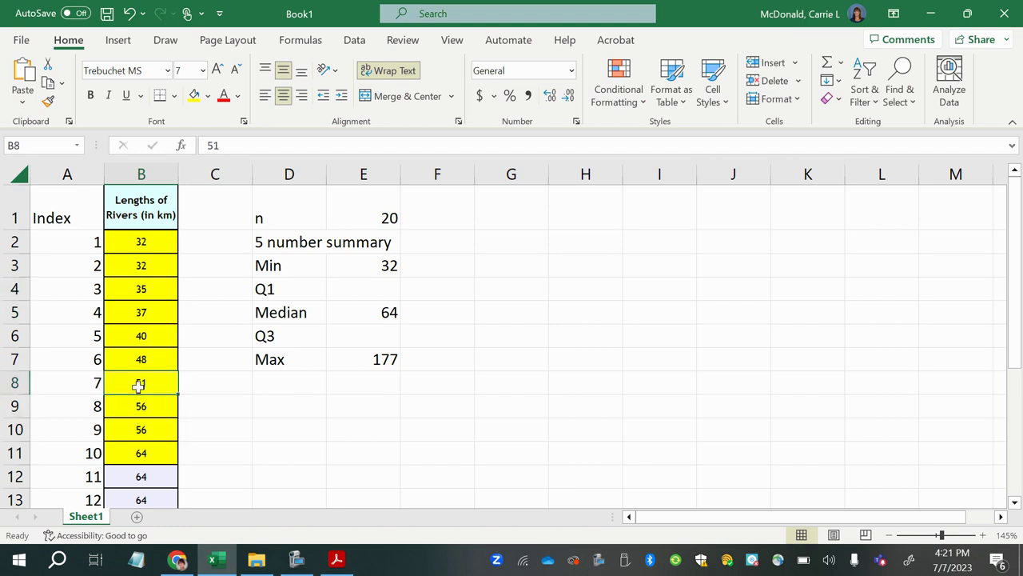
{"action": "left_click", "coordinate": [139, 339]}
{"action": "left_click", "coordinate": [142, 361]}
{"action": "left_click_drag", "start_coordinate": [141, 332], "coordinate": [142, 357]}
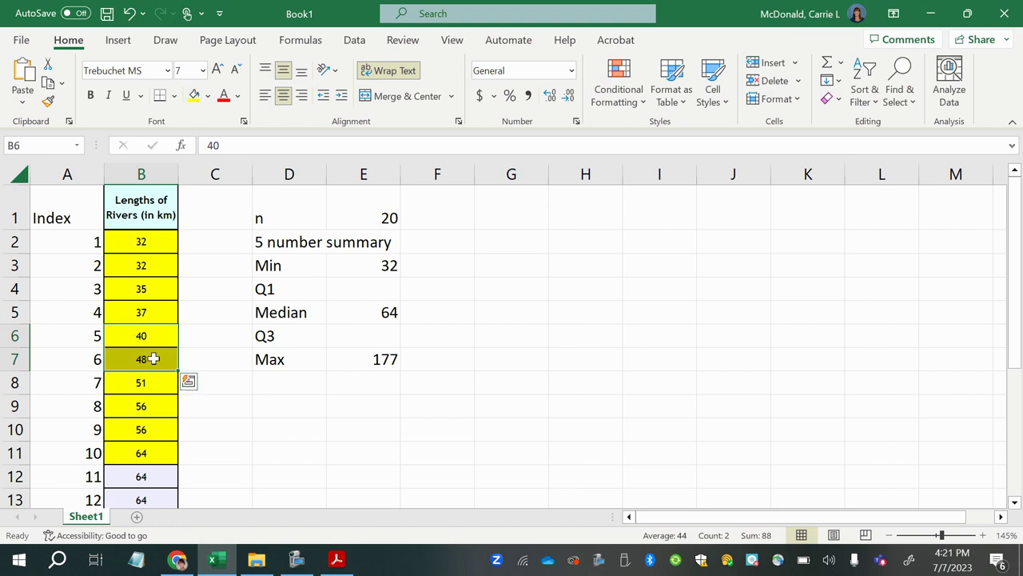
{"action": "left_click", "coordinate": [358, 288]}
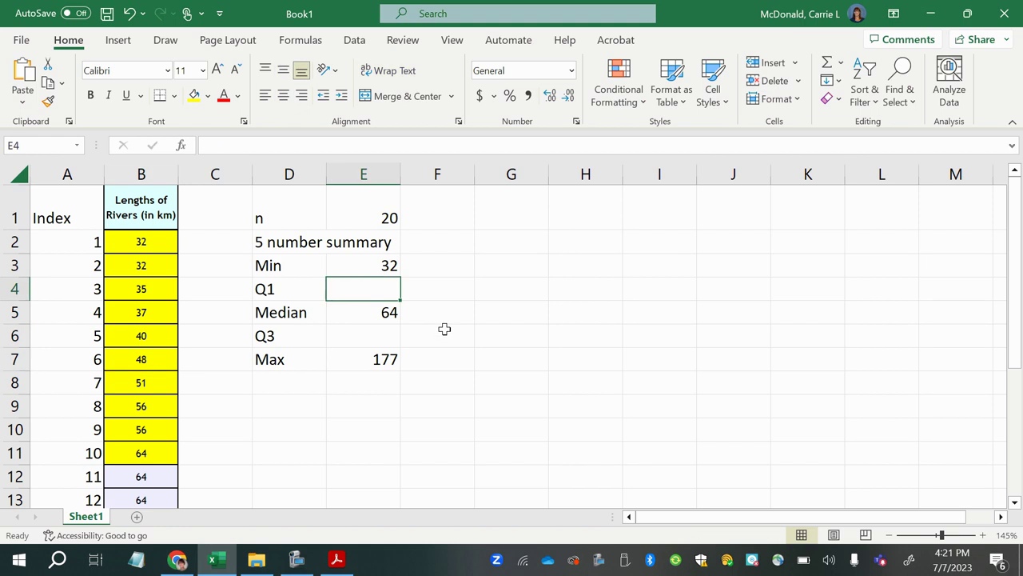
{"action": "type", "text": "=("}
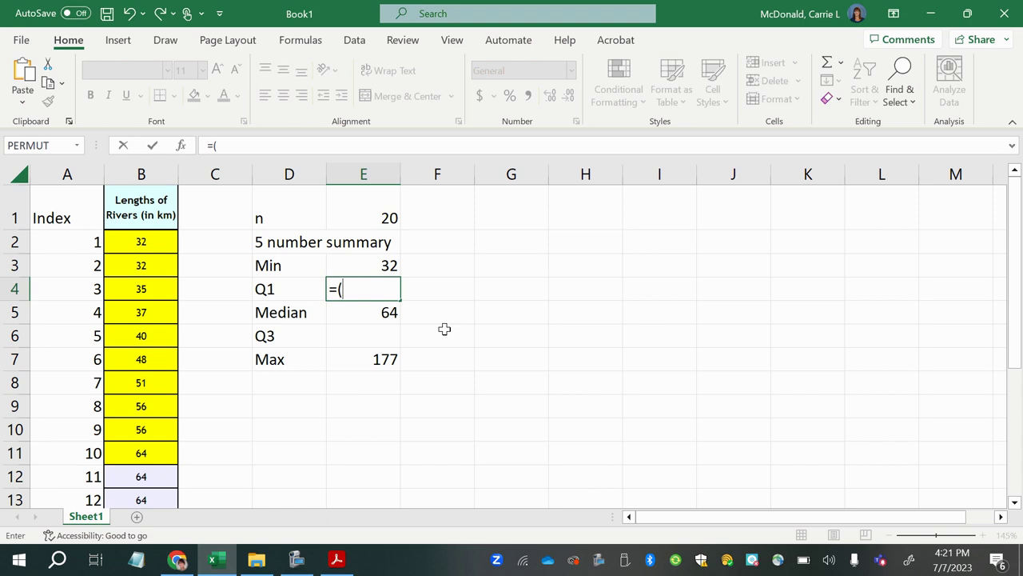
{"action": "type", "text": "40+48)/2"}
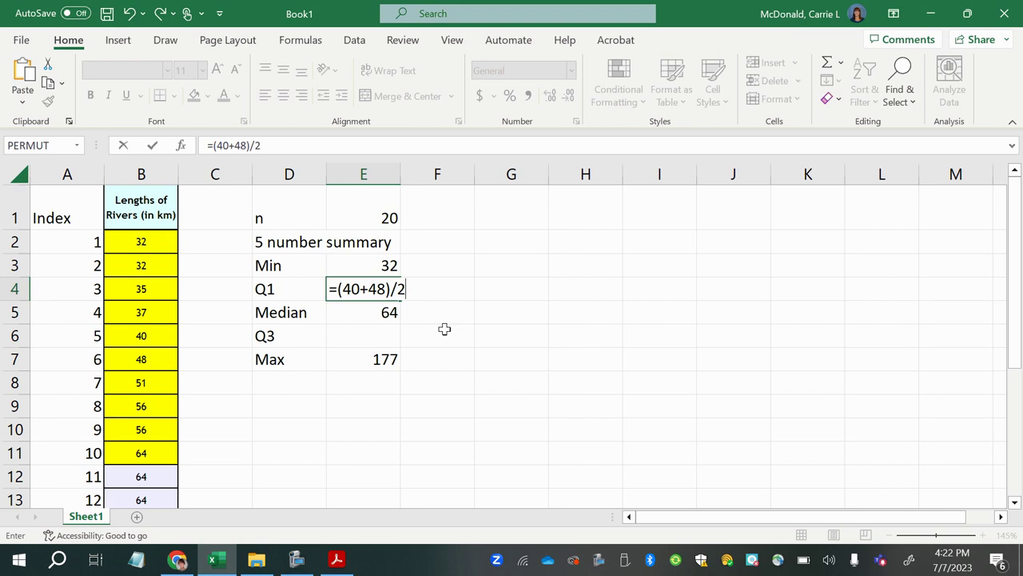
Complete the Q1 formula =(40+48)/2 in E4, giving 44, and recheck B6:B7.
{"action": "key", "text": "Return"}
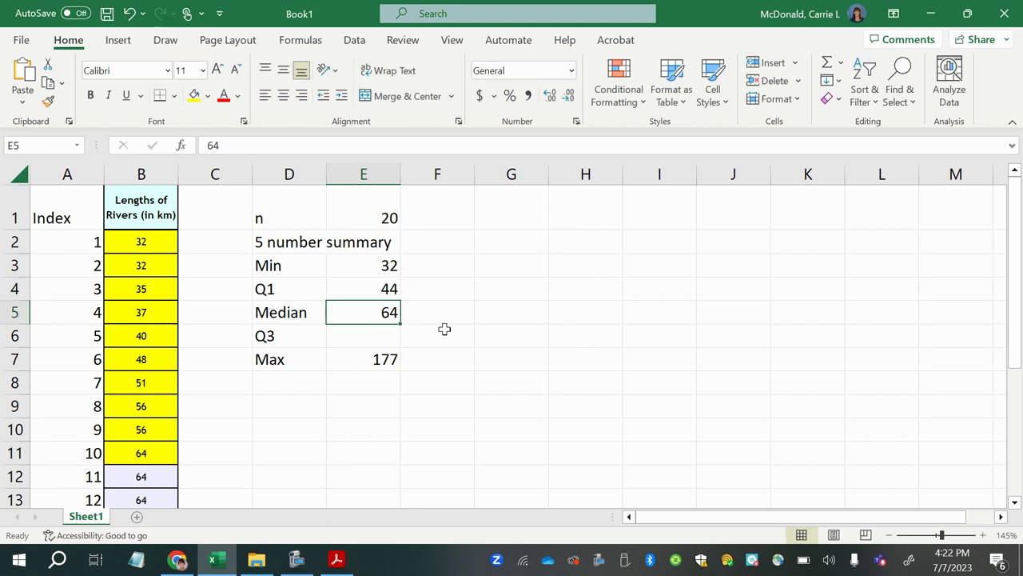
{"action": "left_click", "coordinate": [387, 292]}
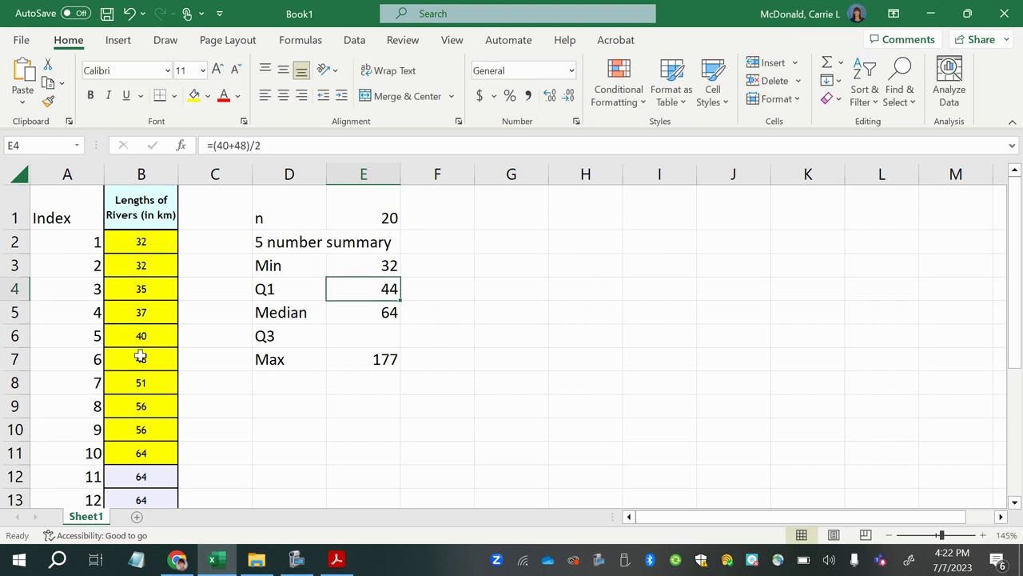
{"action": "left_click_drag", "start_coordinate": [138, 336], "coordinate": [151, 354]}
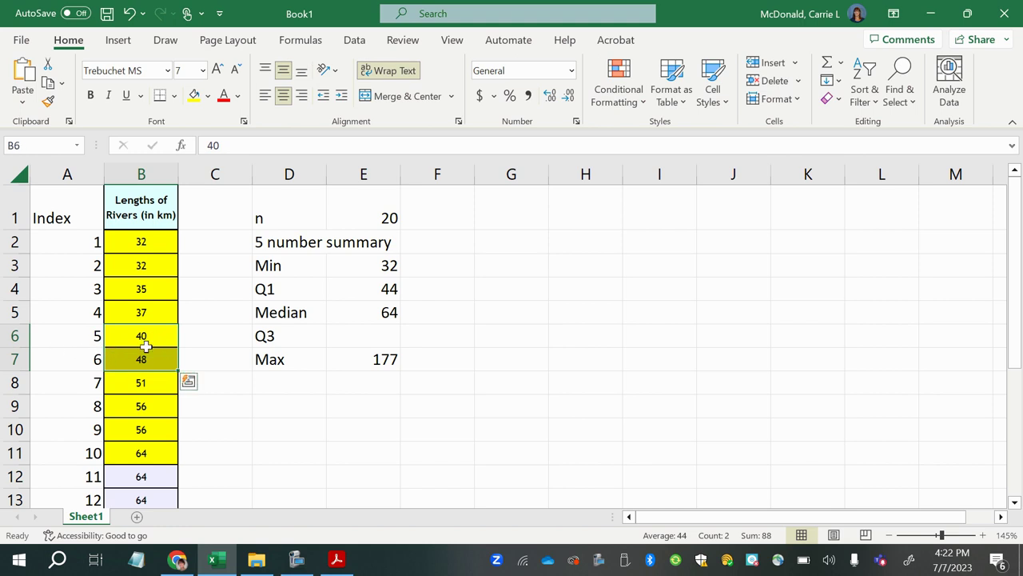
Select the upper half of the river lengths, B12:B21.
{"action": "left_click", "coordinate": [374, 291]}
{"action": "scroll", "coordinate": [137, 464], "scroll_direction": "down", "scroll_amount": 2}
{"action": "scroll", "coordinate": [152, 455], "scroll_direction": "up", "scroll_amount": 1}
{"action": "left_click_drag", "start_coordinate": [288, 270], "coordinate": [351, 269]}
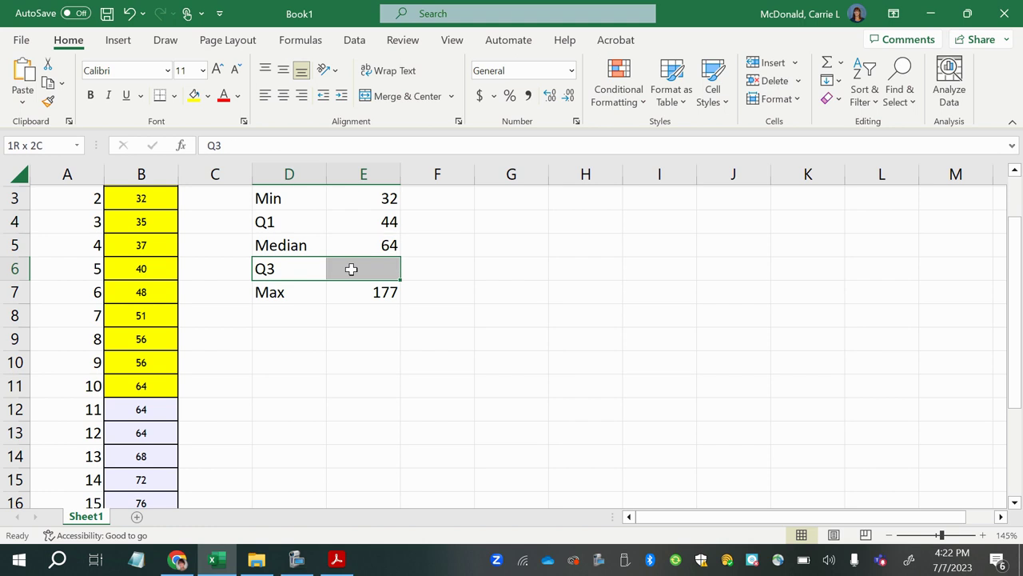
{"action": "scroll", "coordinate": [111, 444], "scroll_direction": "down", "scroll_amount": 1}
{"action": "scroll", "coordinate": [115, 399], "scroll_direction": "down", "scroll_amount": 2}
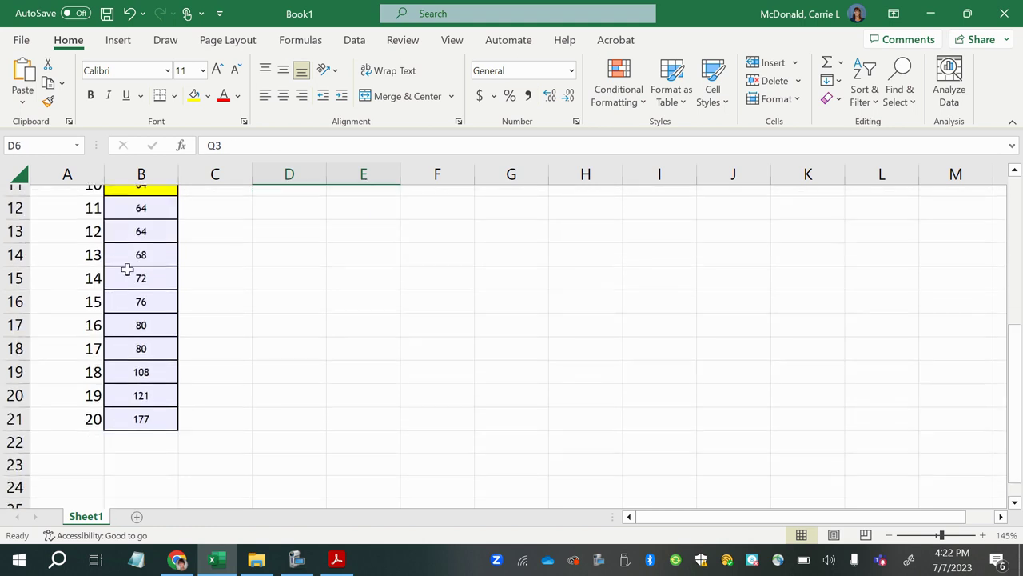
{"action": "scroll", "coordinate": [128, 272], "scroll_direction": "up", "scroll_amount": 2}
{"action": "scroll", "coordinate": [137, 332], "scroll_direction": "down", "scroll_amount": 1}
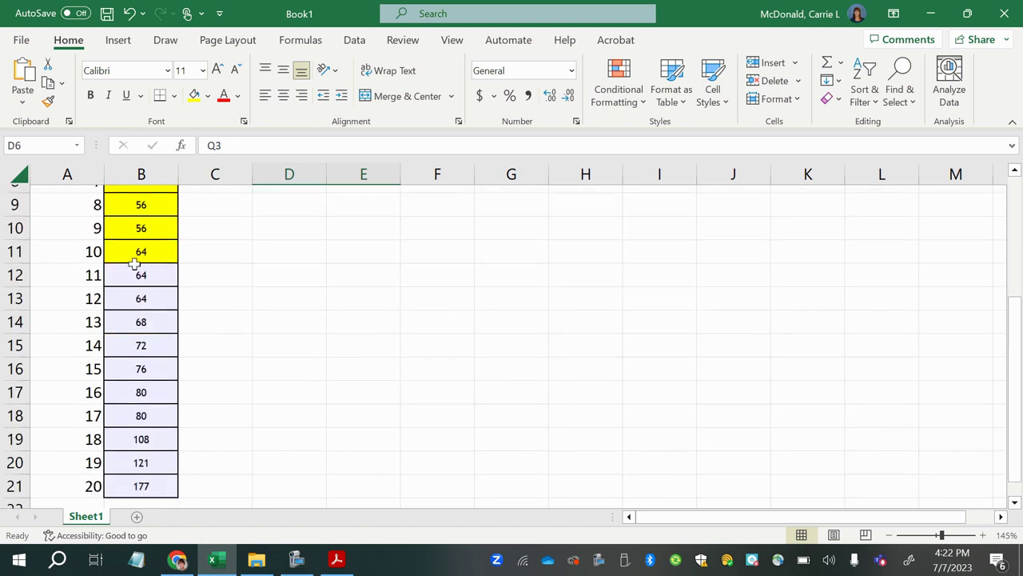
{"action": "left_click_drag", "start_coordinate": [139, 275], "coordinate": [142, 488]}
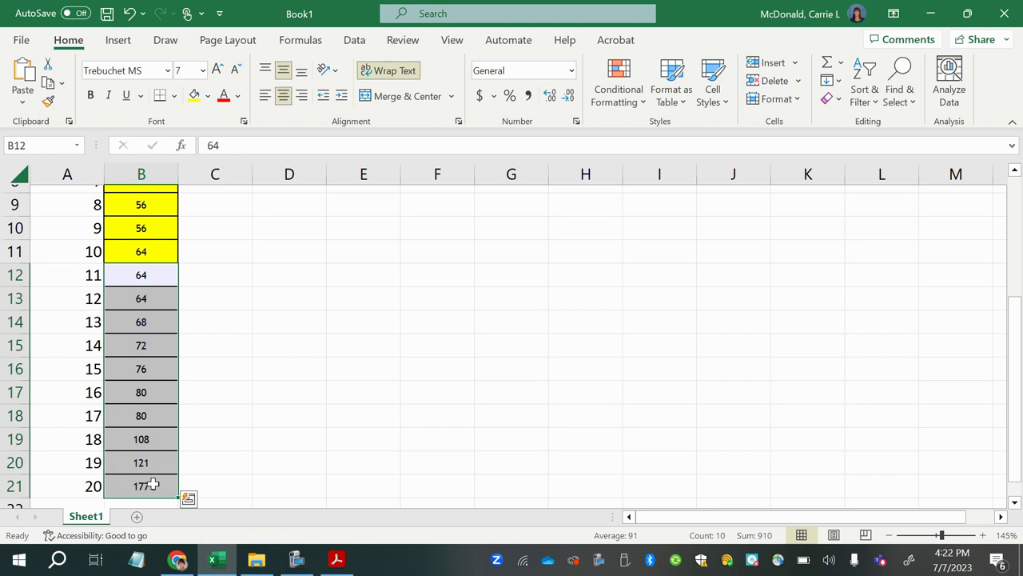
{"action": "left_click", "coordinate": [137, 274]}
{"action": "left_click", "coordinate": [139, 298]}
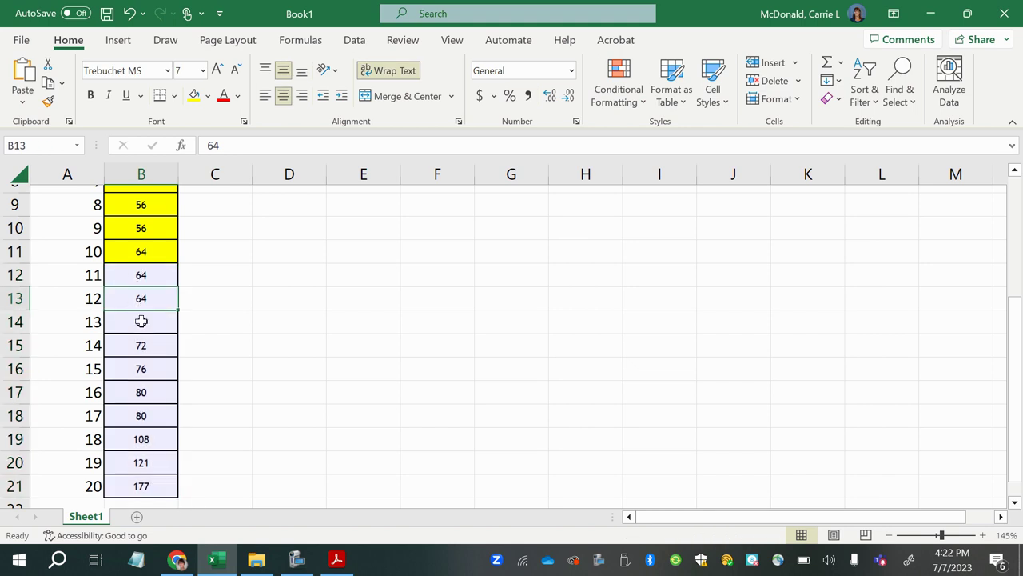
{"action": "left_click", "coordinate": [139, 273]}
{"action": "left_click_drag", "start_coordinate": [137, 275], "coordinate": [149, 475]}
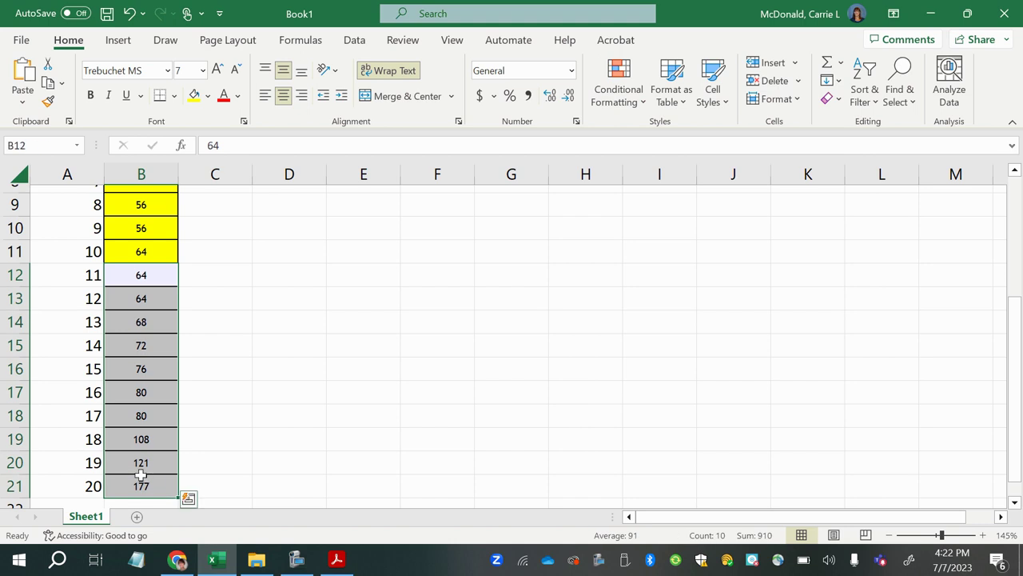
Renumber the Index column from A21 upward as 1 through 10.
{"action": "left_click", "coordinate": [78, 488]}
{"action": "type", "text": "1"}
{"action": "key", "text": "Up"}
{"action": "type", "text": "2"}
{"action": "key", "text": "Up"}
{"action": "type", "text": "3"}
{"action": "key", "text": "Up"}
{"action": "type", "text": "4"}
{"action": "key", "text": "Up"}
{"action": "type", "text": "5"}
{"action": "key", "text": "Up"}
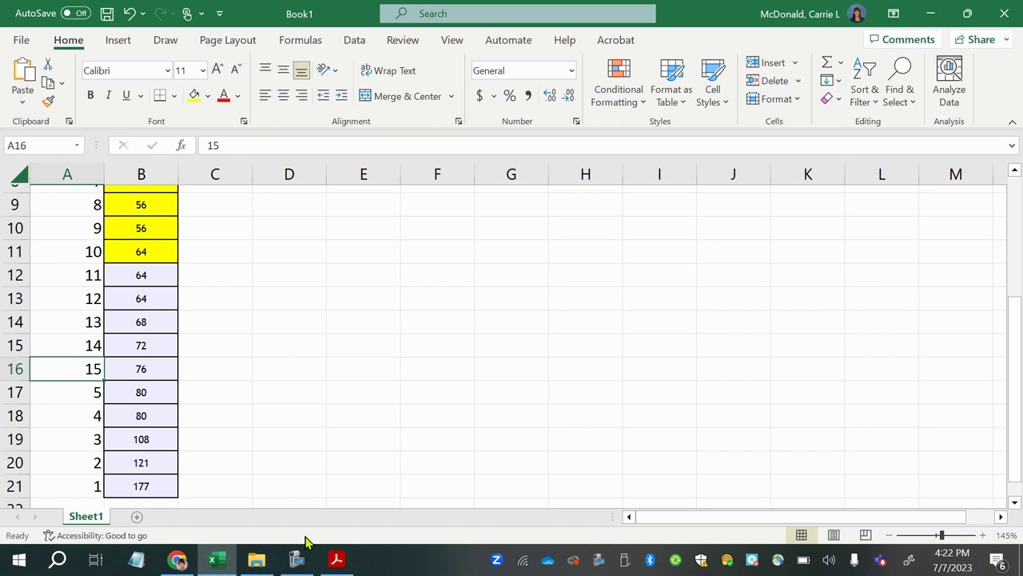
{"action": "type", "text": "6"}
{"action": "key", "text": "Up"}
{"action": "type", "text": "7"}
{"action": "key", "text": "Up"}
{"action": "type", "text": "8"}
{"action": "key", "text": "Up"}
{"action": "type", "text": "10"}
{"action": "key", "text": "Return"}
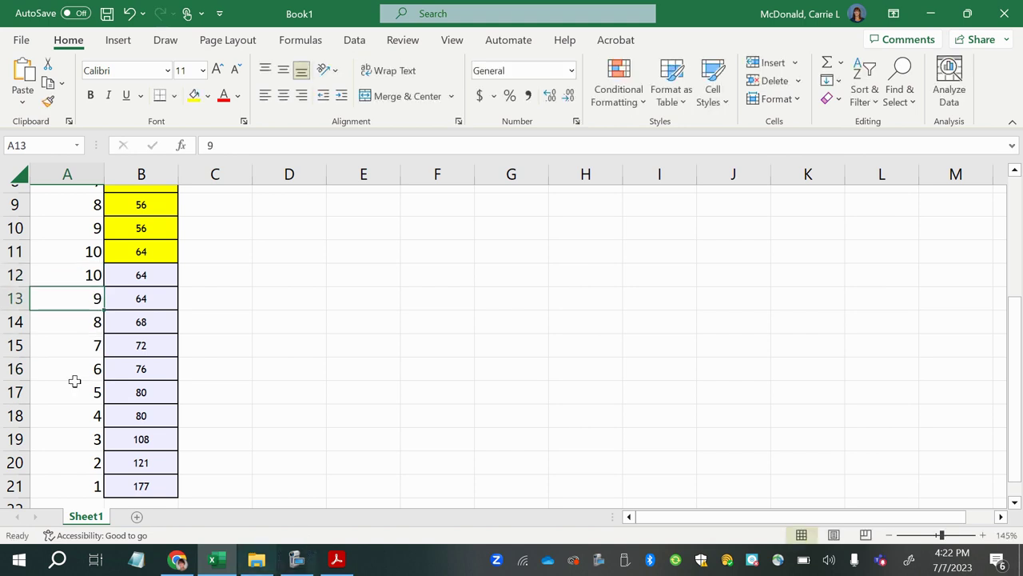
Highlight the two middle upper-half values, 76 and 80, and select the empty Q3 cell E6.
{"action": "left_click_drag", "start_coordinate": [121, 366], "coordinate": [131, 392]}
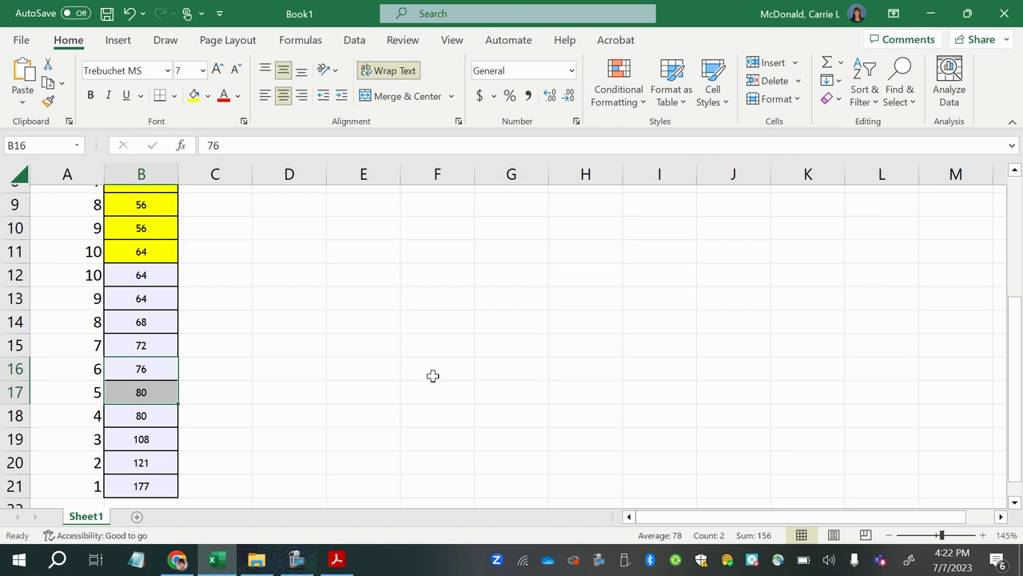
{"action": "scroll", "coordinate": [406, 458], "scroll_direction": "up", "scroll_amount": 3}
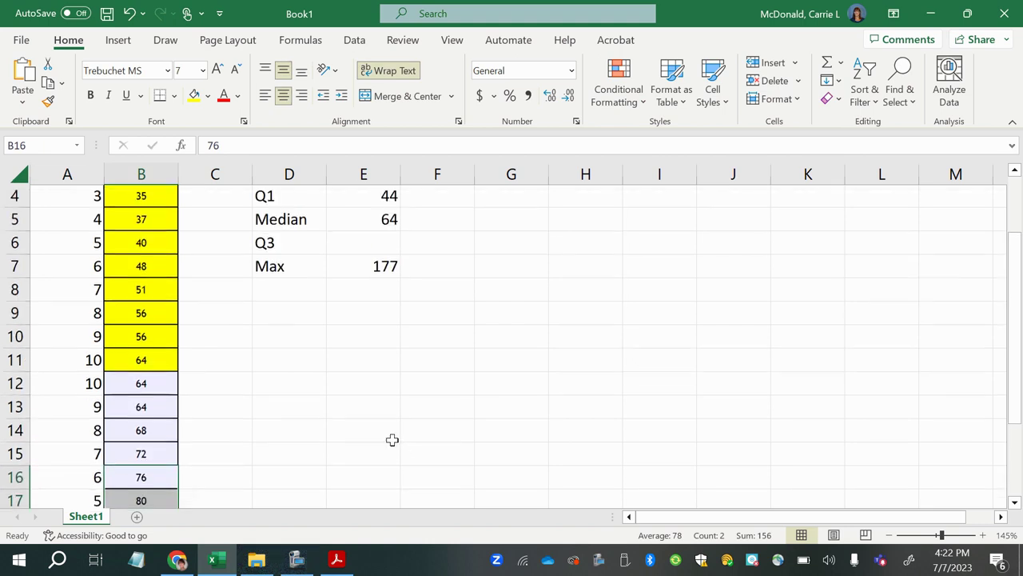
{"action": "left_click", "coordinate": [386, 269]}
{"action": "scroll", "coordinate": [514, 479], "scroll_direction": "down", "scroll_amount": 1}
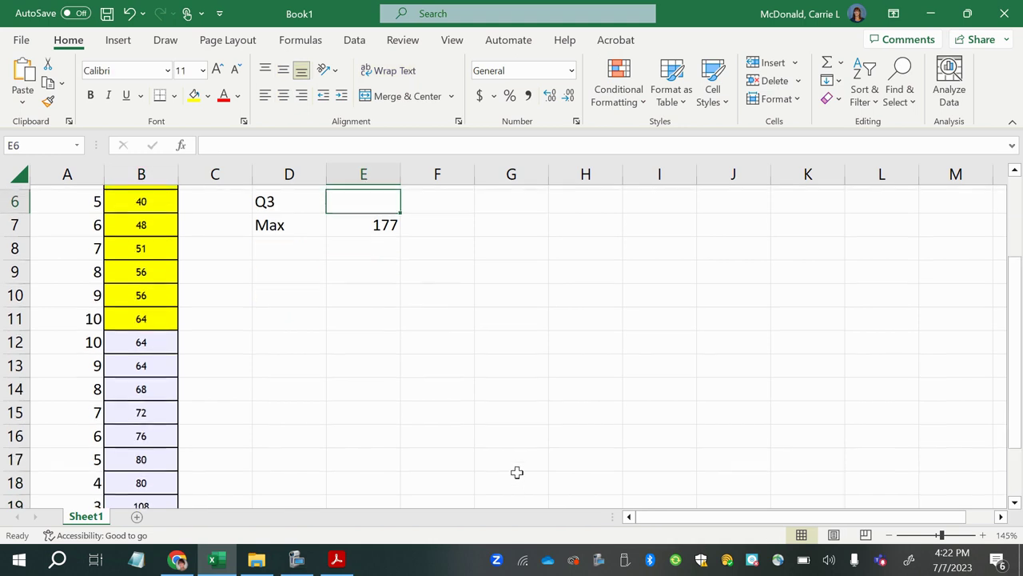
Enter =(76+80)/2 in E6 so Q3 reads 78.
{"action": "type", "text": "=("}
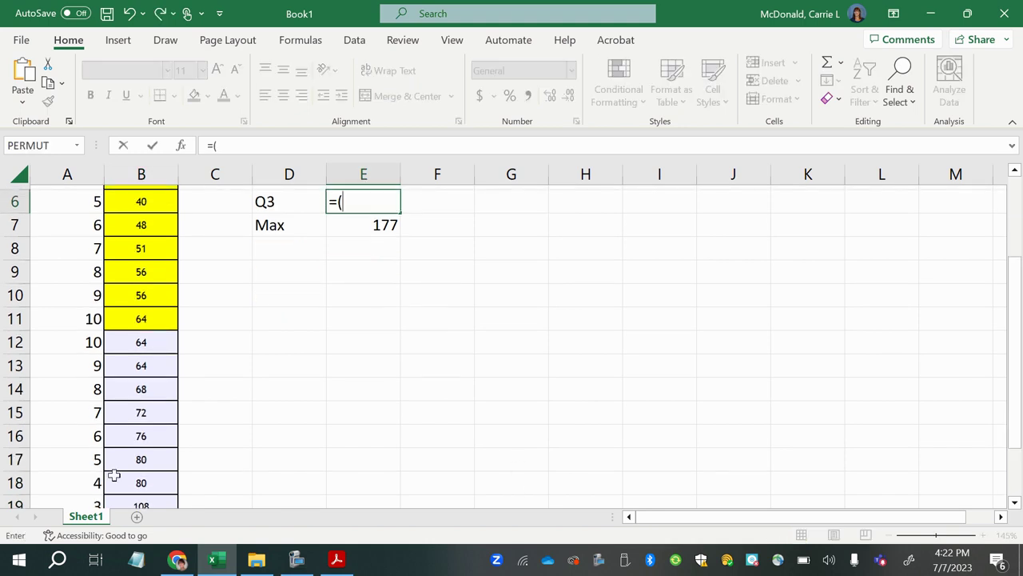
{"action": "scroll", "coordinate": [121, 476], "scroll_direction": "down", "scroll_amount": 1}
{"action": "scroll", "coordinate": [126, 477], "scroll_direction": "up", "scroll_amount": 1}
{"action": "type", "text": "76+80"}
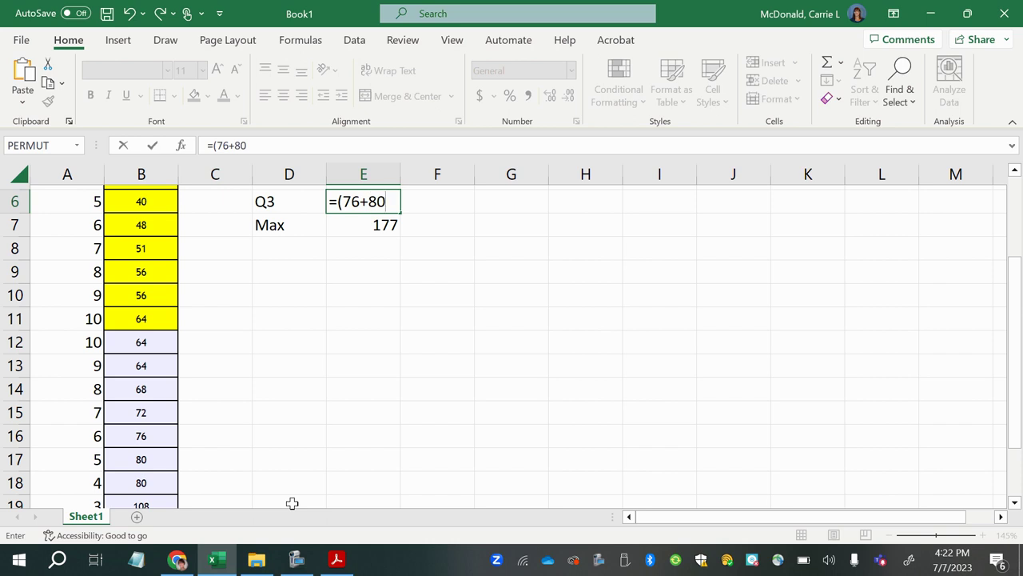
{"action": "type", "text": ")/2"}
{"action": "key", "text": "Return"}
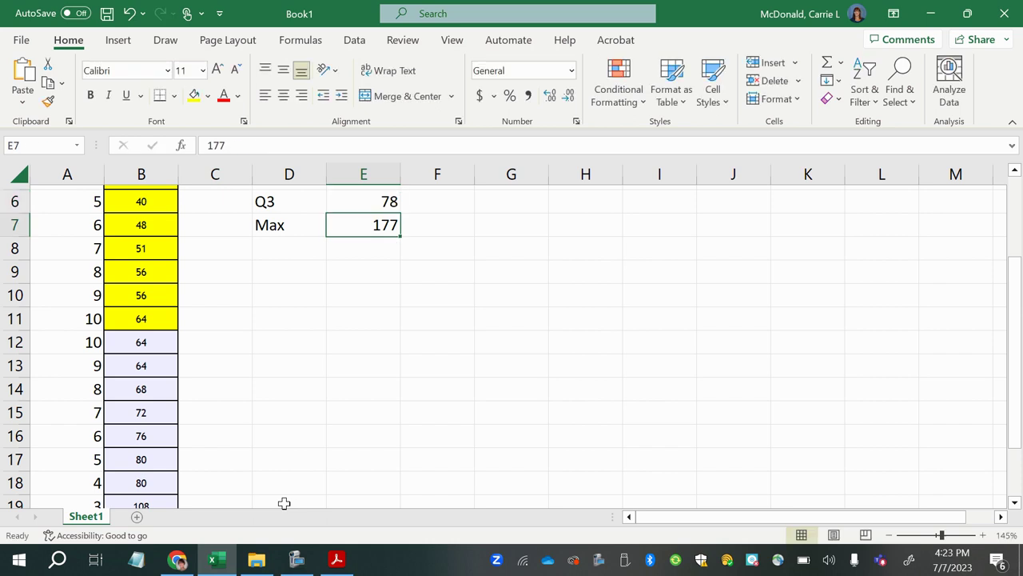
{"action": "scroll", "coordinate": [359, 461], "scroll_direction": "up", "scroll_amount": 1}
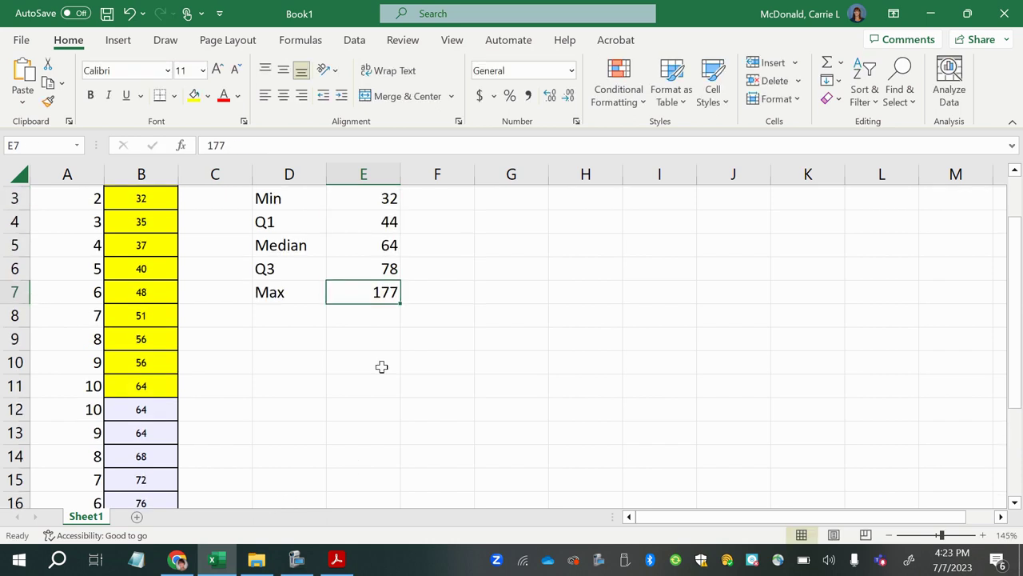
{"action": "scroll", "coordinate": [381, 366], "scroll_direction": "up", "scroll_amount": 1}
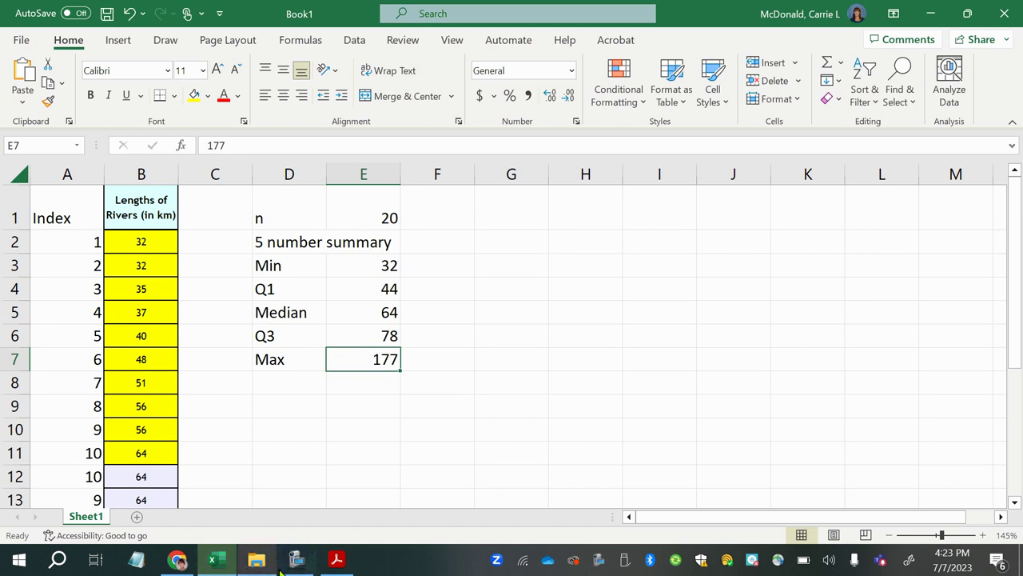
Place the quiz beside Excel and enter the five-number summary 32, 44, 64, 78, 177.
{"action": "left_click", "coordinate": [177, 562]}
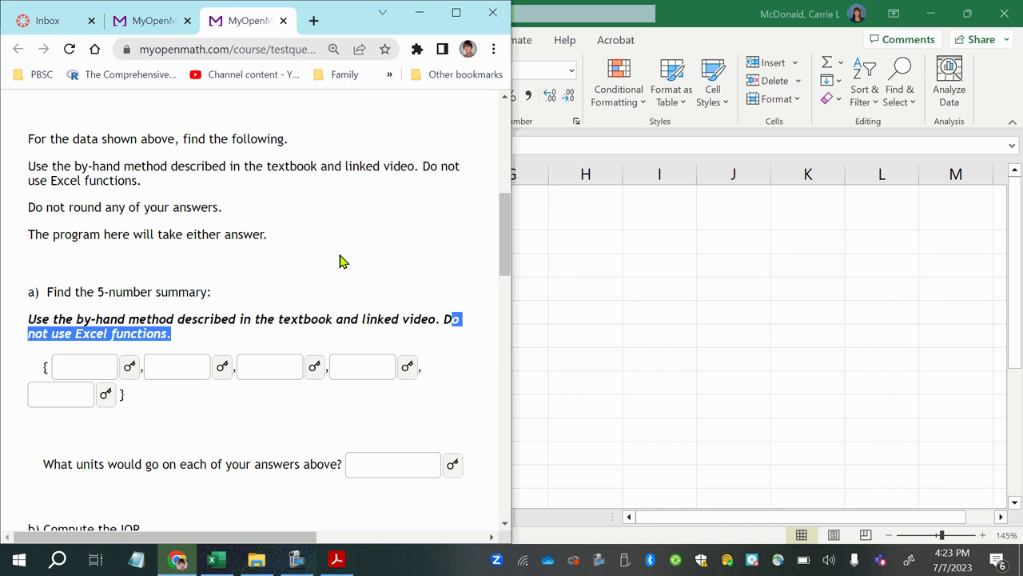
{"action": "left_click_drag", "start_coordinate": [332, 19], "coordinate": [4, 19]}
{"action": "left_click", "coordinate": [712, 212]}
{"action": "left_click", "coordinate": [104, 367]}
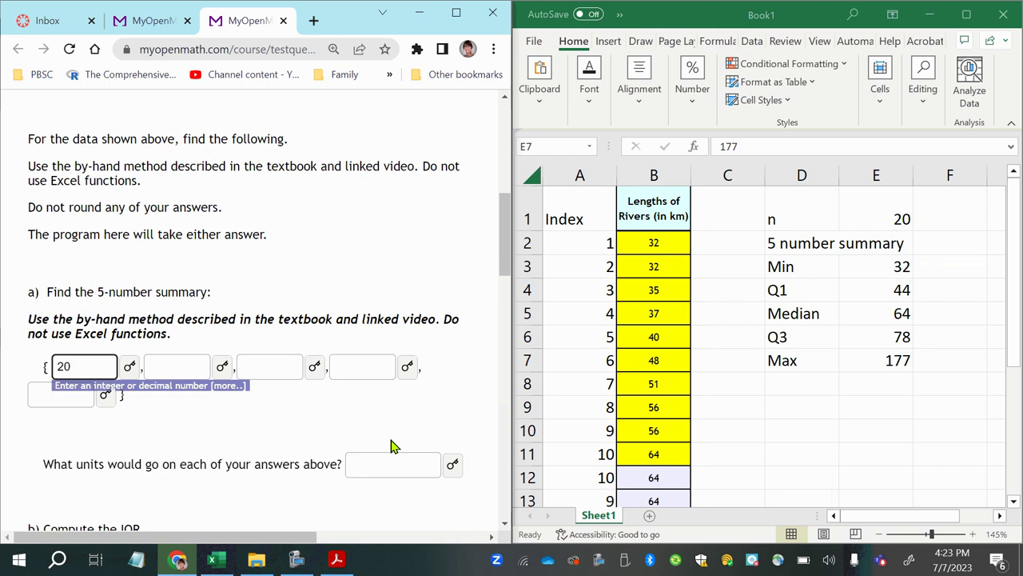
{"action": "type", "text": "32"}
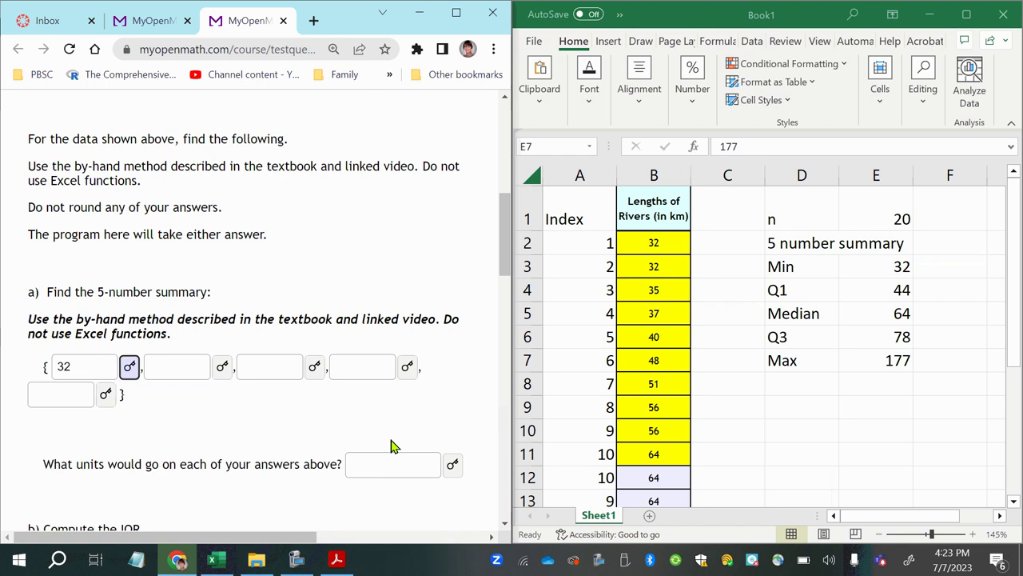
{"action": "key", "text": "Tab"}
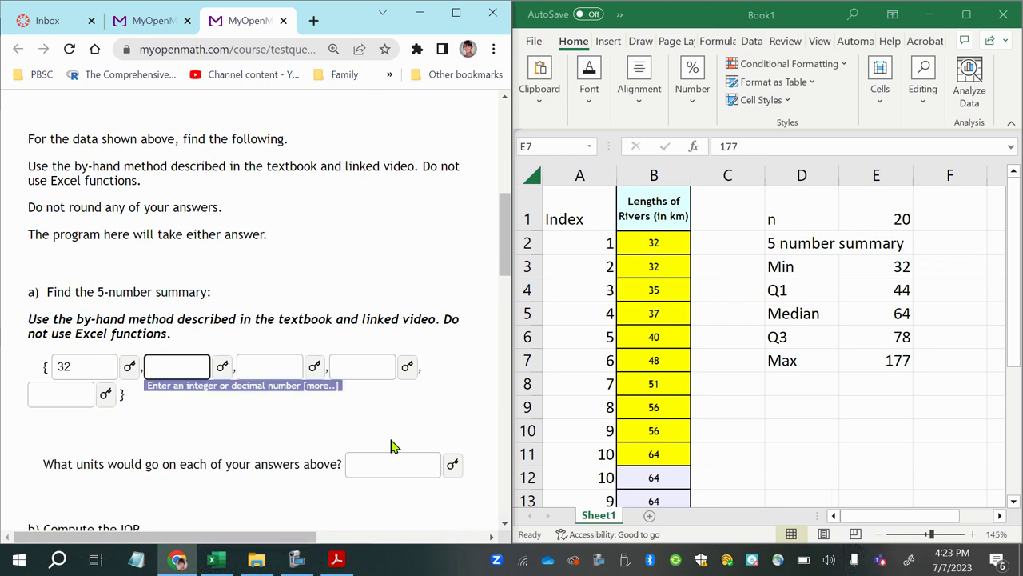
{"action": "key", "text": "Tab"}
{"action": "key", "text": "Tab"}
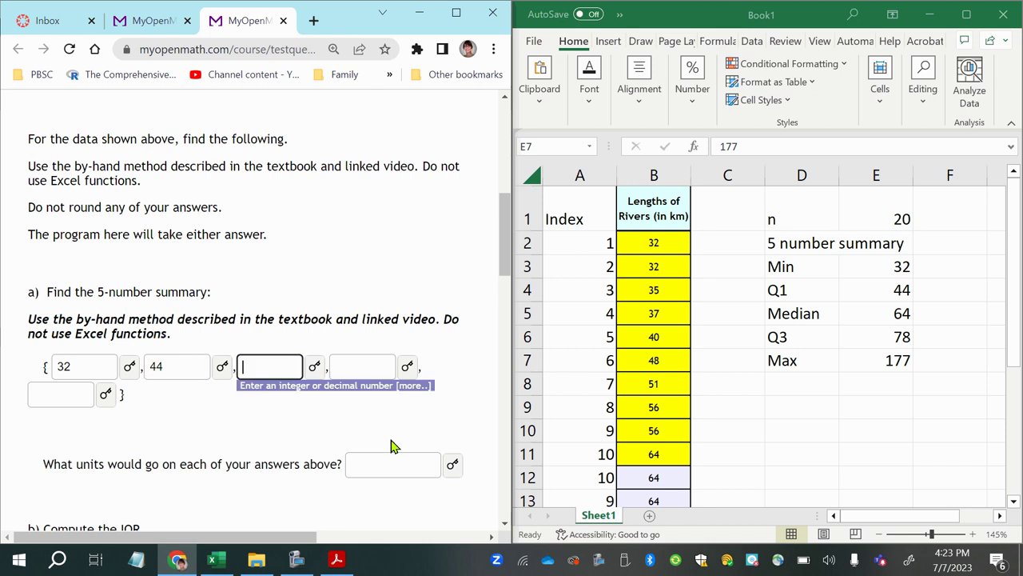
{"action": "key", "text": "Tab"}
{"action": "key", "text": "Tab"}
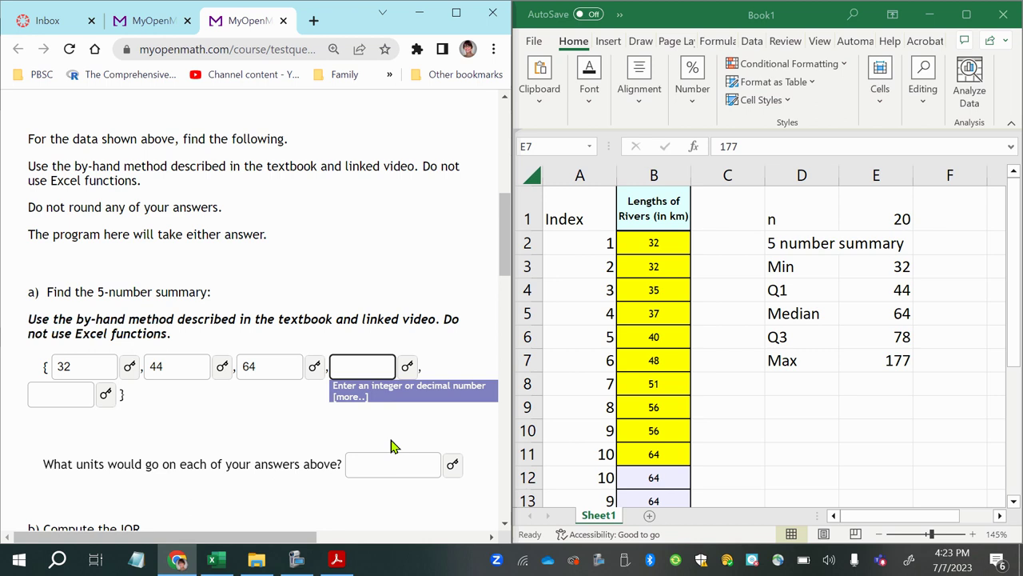
{"action": "key", "text": "Tab"}
{"action": "key", "text": "Tab"}
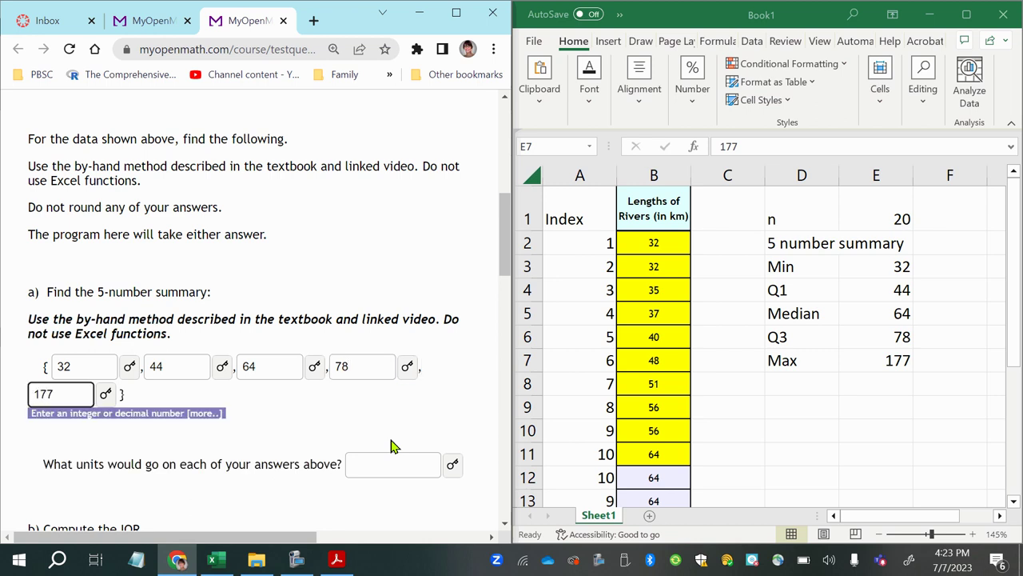
{"action": "left_click", "coordinate": [336, 422]}
Enter km as the units and submit the answers.
{"action": "left_click_drag", "start_coordinate": [90, 467], "coordinate": [337, 478]}
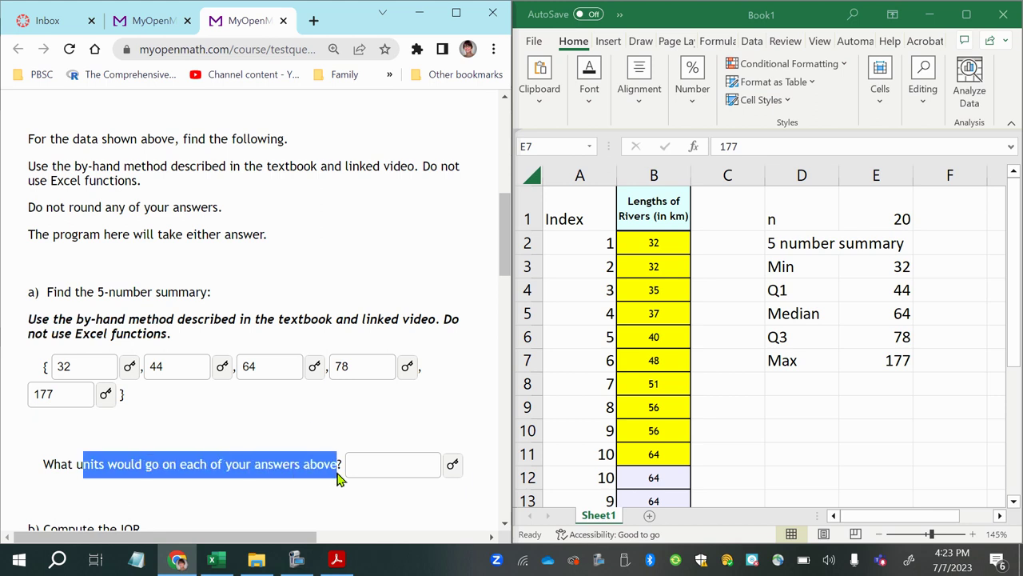
{"action": "left_click", "coordinate": [632, 201]}
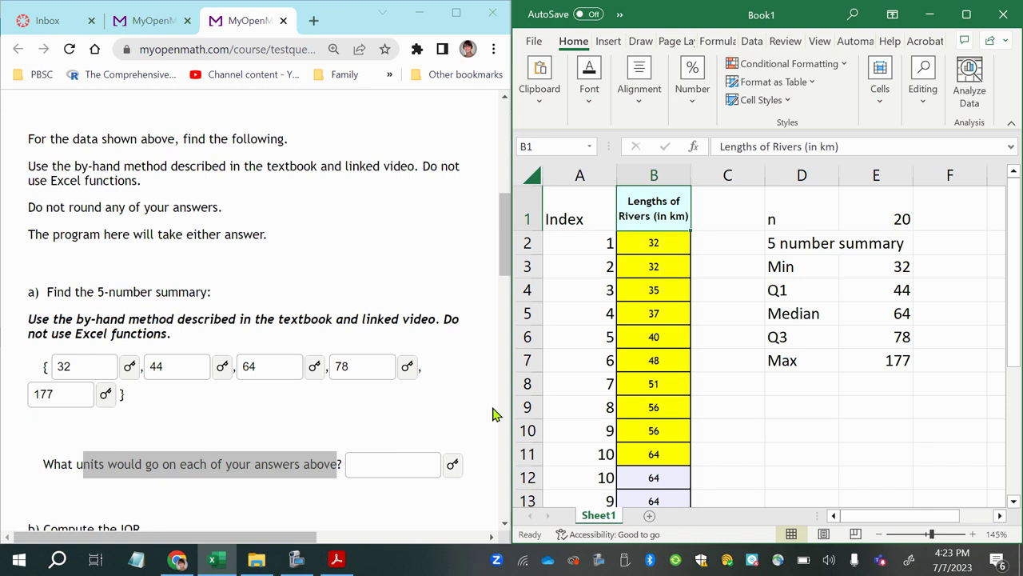
{"action": "left_click", "coordinate": [413, 461]}
{"action": "type", "text": "km"}
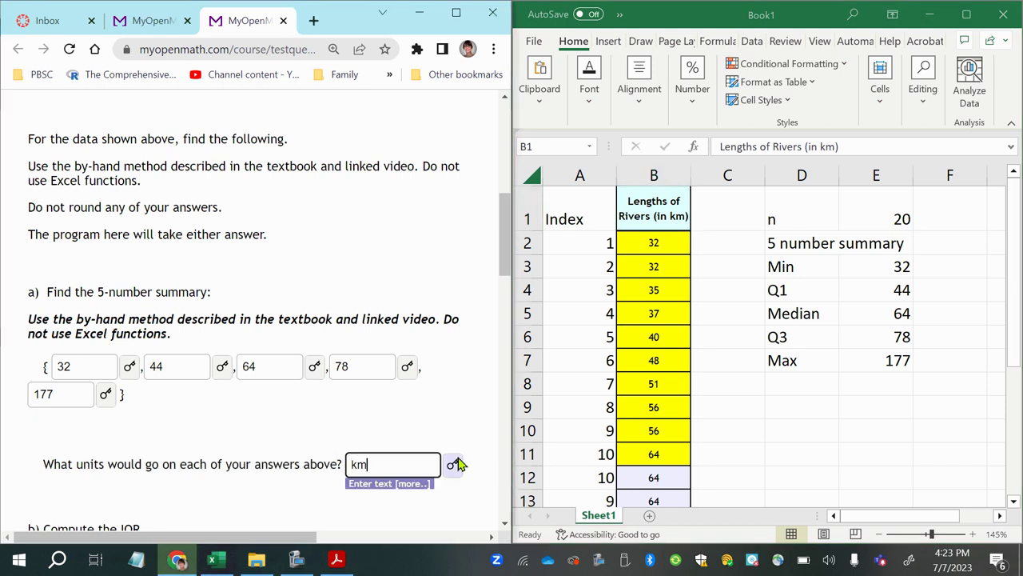
{"action": "key", "text": "Return"}
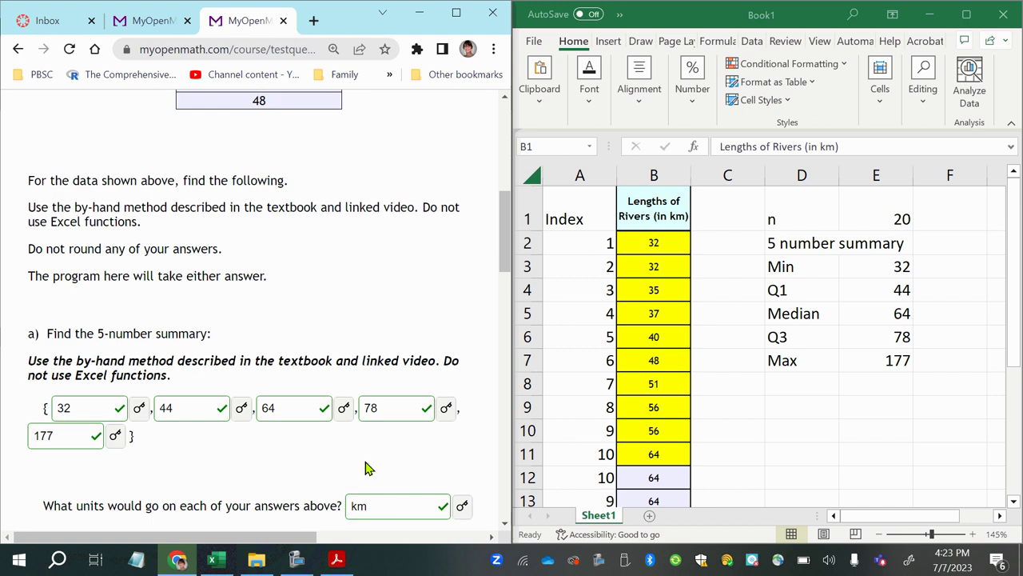
{"action": "scroll", "coordinate": [365, 468], "scroll_direction": "down", "scroll_amount": 1}
{"action": "scroll", "coordinate": [370, 457], "scroll_direction": "down", "scroll_amount": 1}
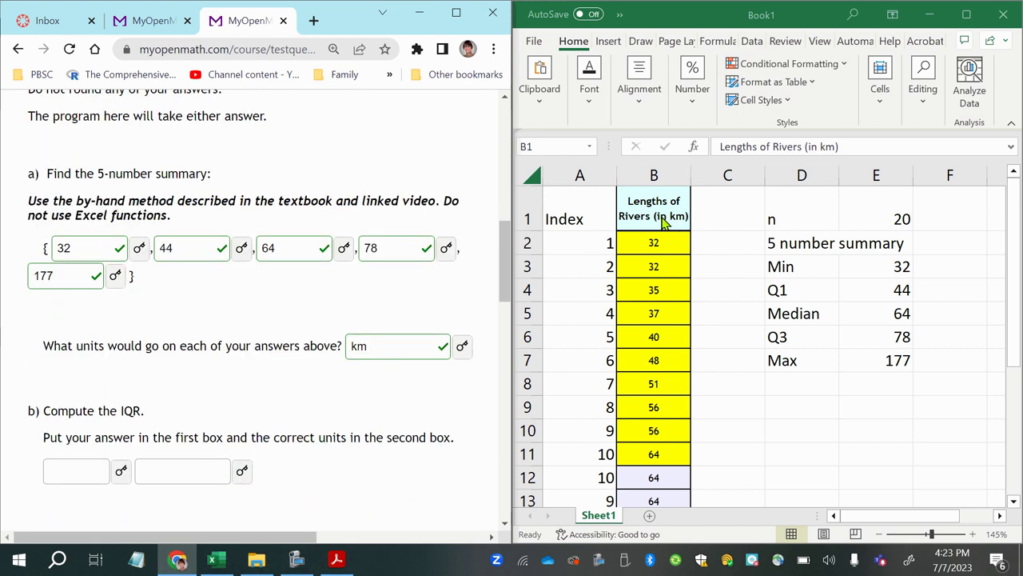
{"action": "scroll", "coordinate": [135, 404], "scroll_direction": "down", "scroll_amount": 1}
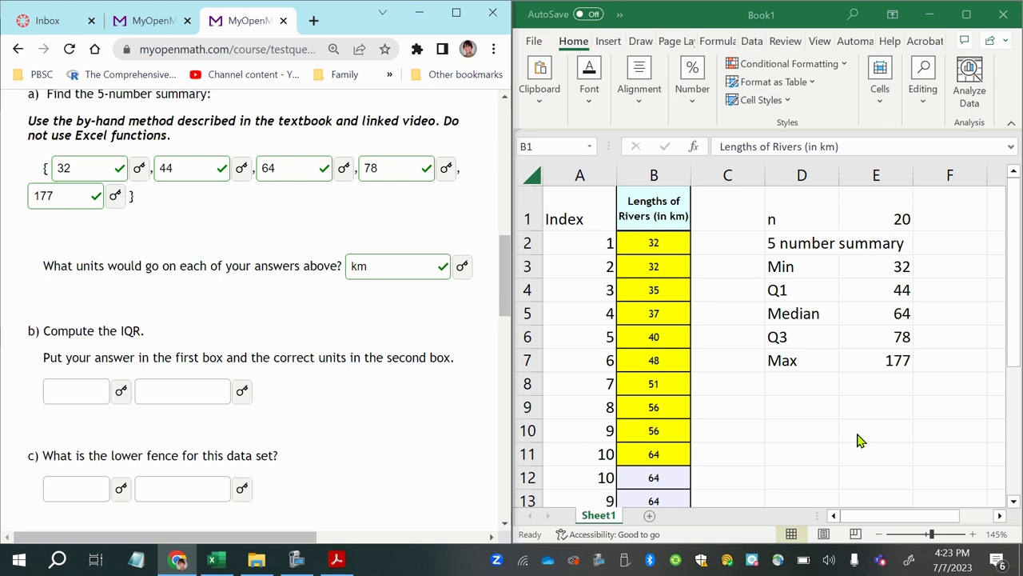
{"action": "left_click", "coordinate": [803, 306]}
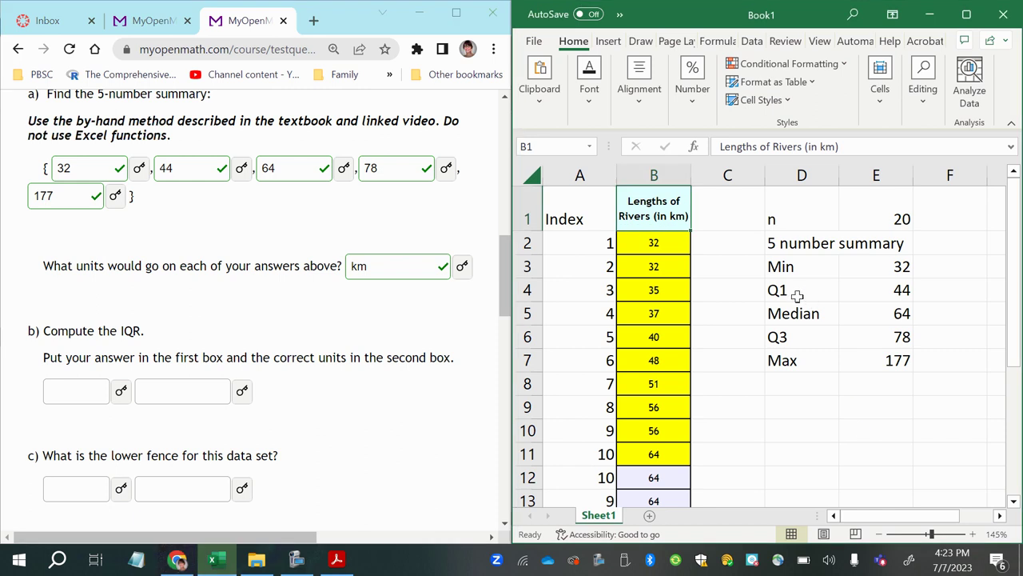
{"action": "left_click_drag", "start_coordinate": [797, 296], "coordinate": [874, 295]}
{"action": "left_click_drag", "start_coordinate": [817, 338], "coordinate": [868, 336]}
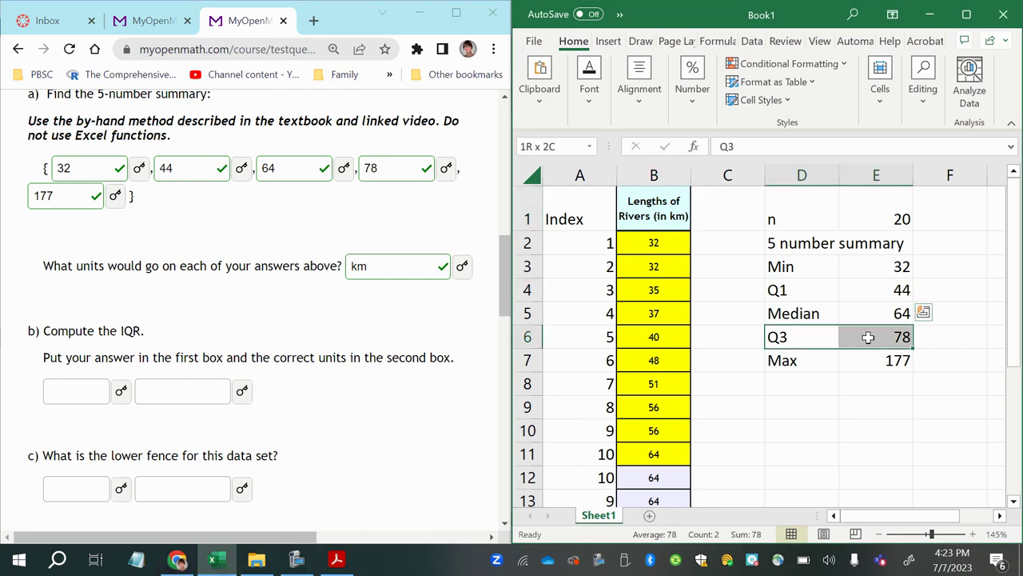
{"action": "left_click_drag", "start_coordinate": [44, 330], "coordinate": [196, 338]}
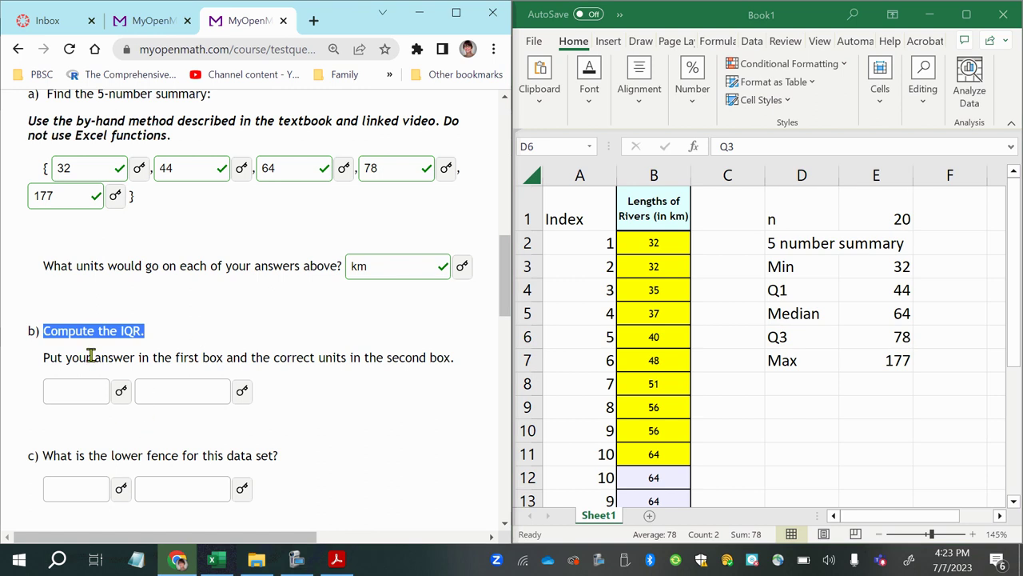
{"action": "scroll", "coordinate": [158, 443], "scroll_direction": "down", "scroll_amount": 6}
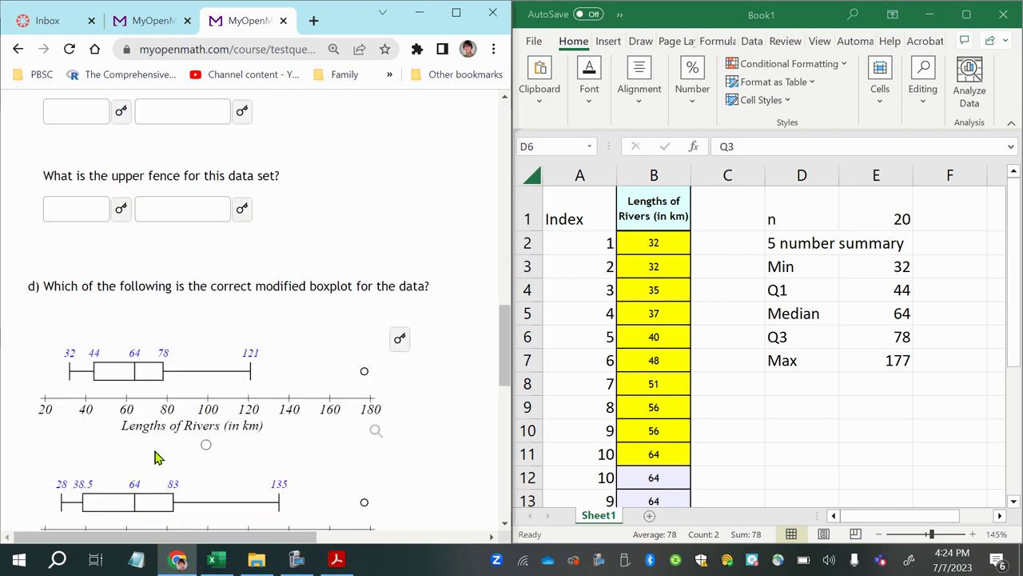
{"action": "key", "text": "alt+Tab"}
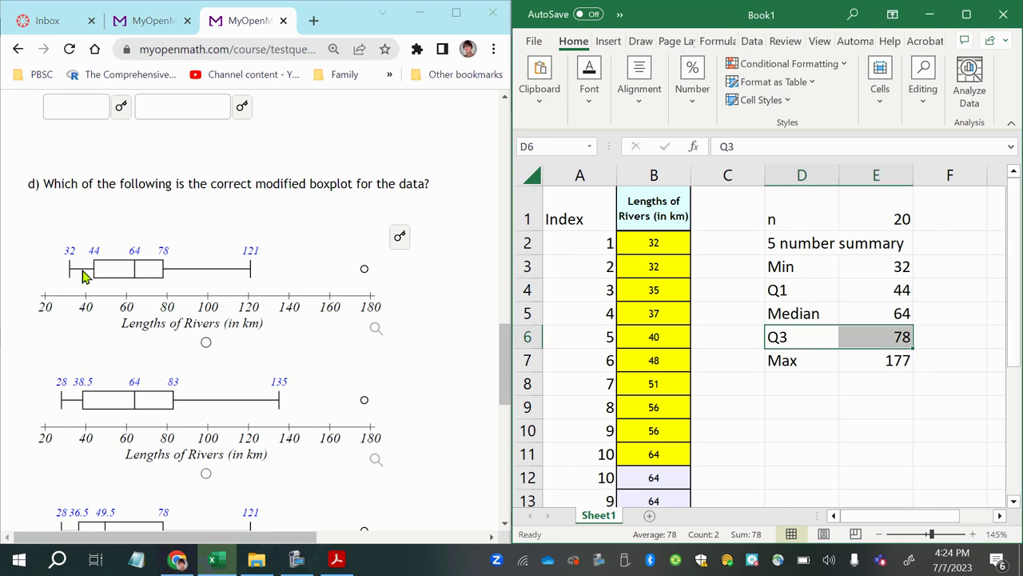
{"action": "left_click_drag", "start_coordinate": [796, 267], "coordinate": [862, 361]}
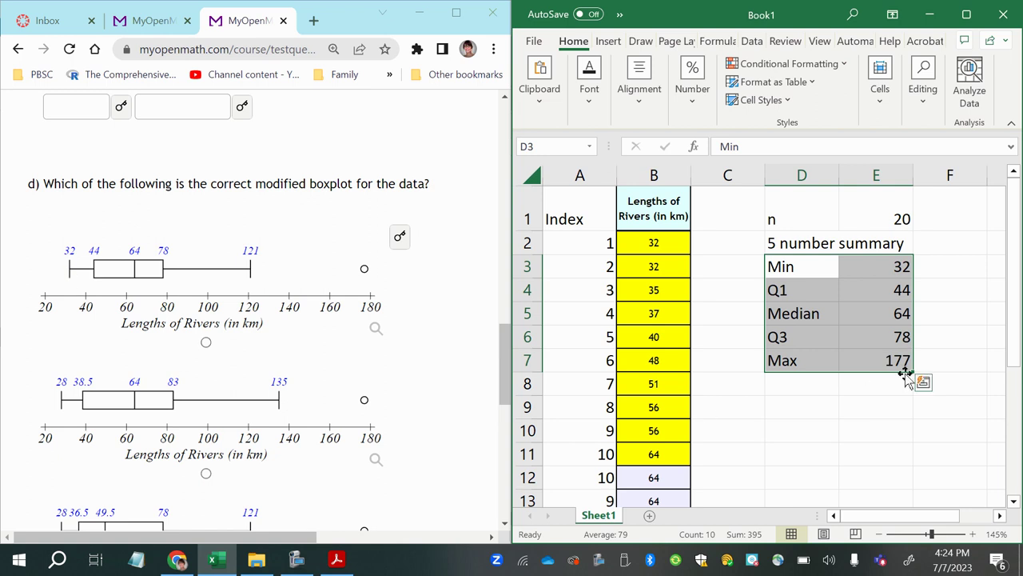
{"action": "scroll", "coordinate": [232, 407], "scroll_direction": "down", "scroll_amount": 4}
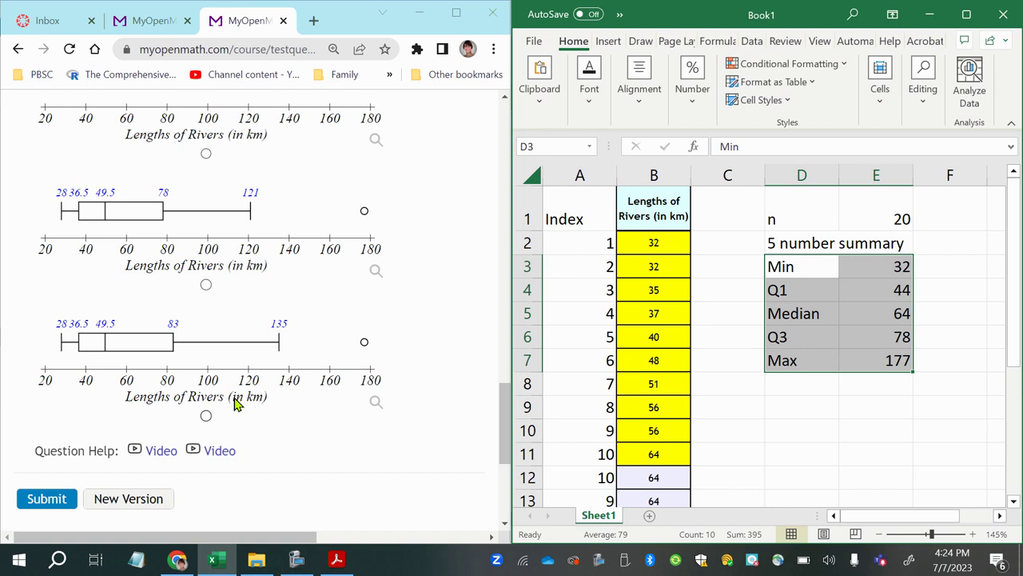
{"action": "scroll", "coordinate": [285, 347], "scroll_direction": "up", "scroll_amount": 4}
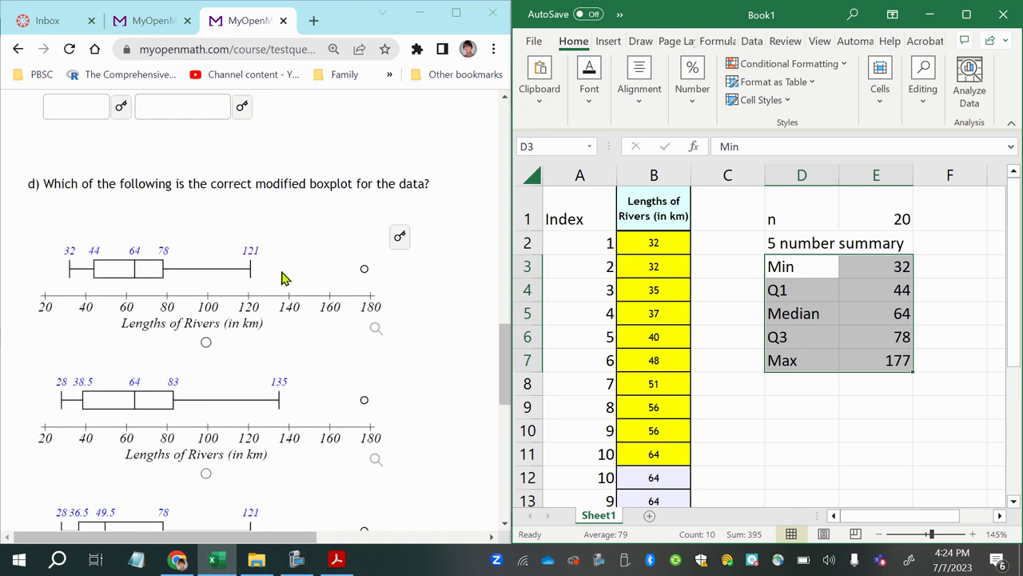
{"action": "scroll", "coordinate": [267, 336], "scroll_direction": "down", "scroll_amount": 1}
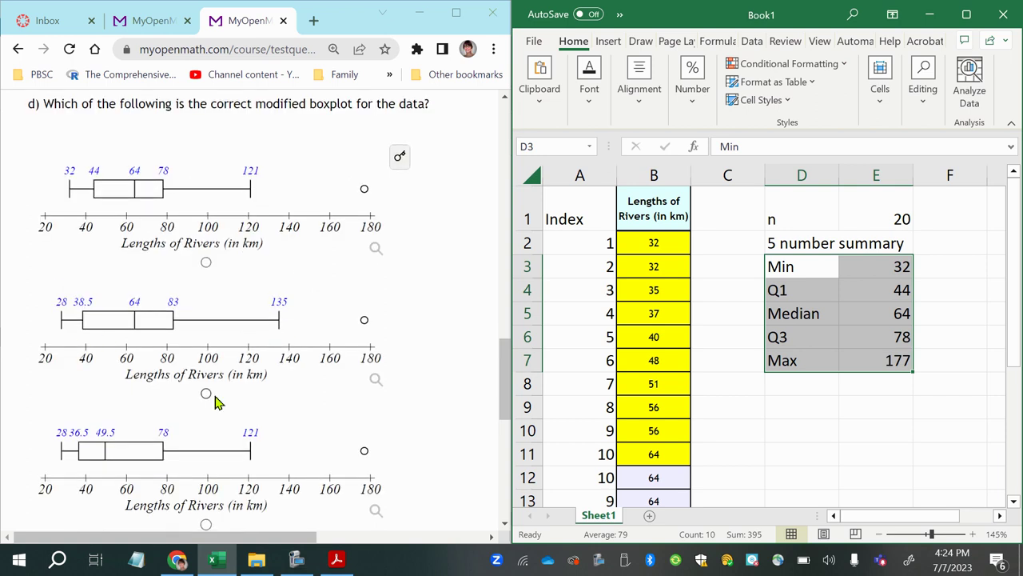
{"action": "scroll", "coordinate": [216, 400], "scroll_direction": "down", "scroll_amount": 1}
{"action": "scroll", "coordinate": [271, 425], "scroll_direction": "down", "scroll_amount": 1}
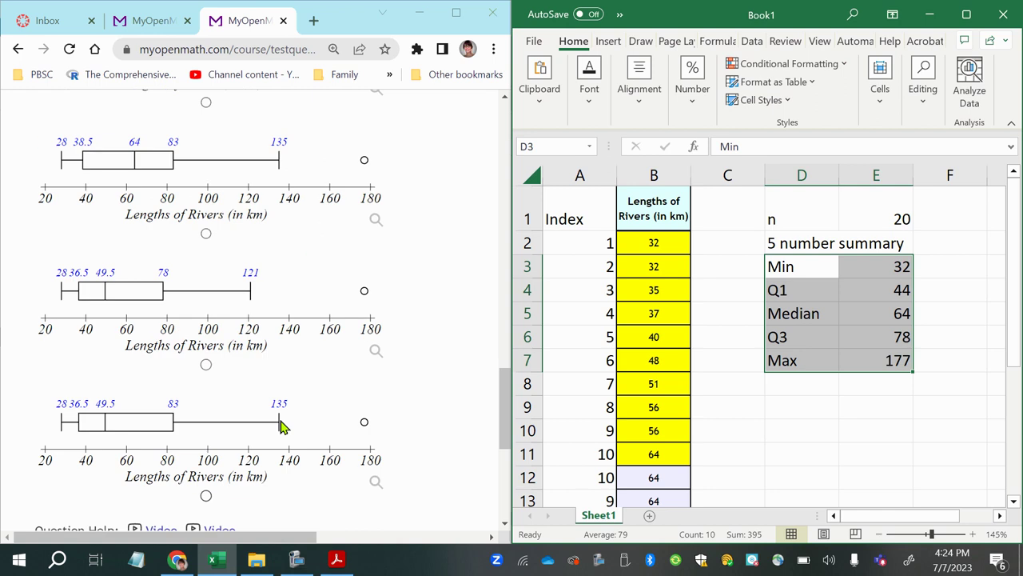
{"action": "scroll", "coordinate": [281, 421], "scroll_direction": "down", "scroll_amount": 2}
{"action": "scroll", "coordinate": [251, 406], "scroll_direction": "up", "scroll_amount": 2}
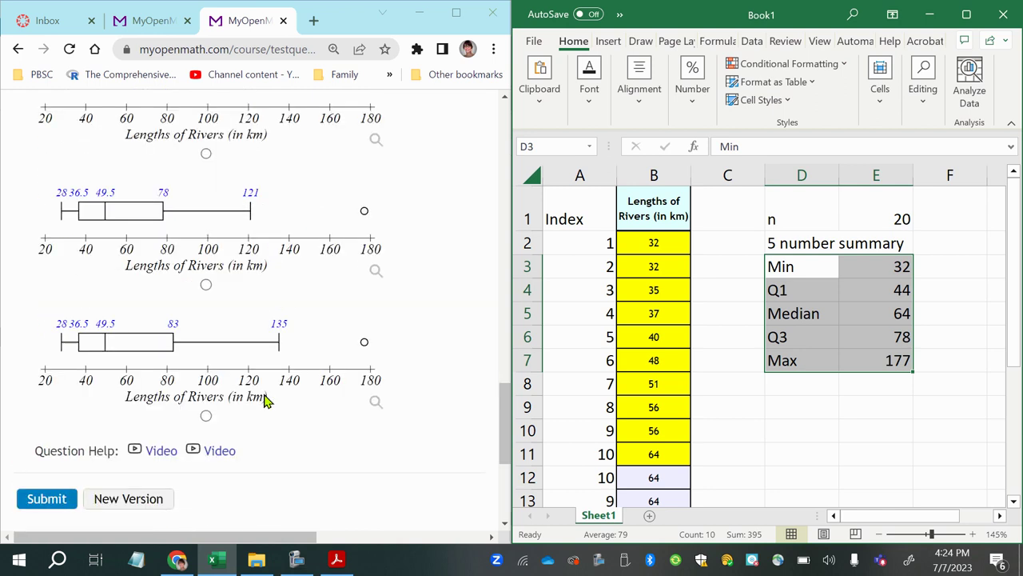
{"action": "scroll", "coordinate": [280, 382], "scroll_direction": "up", "scroll_amount": 1}
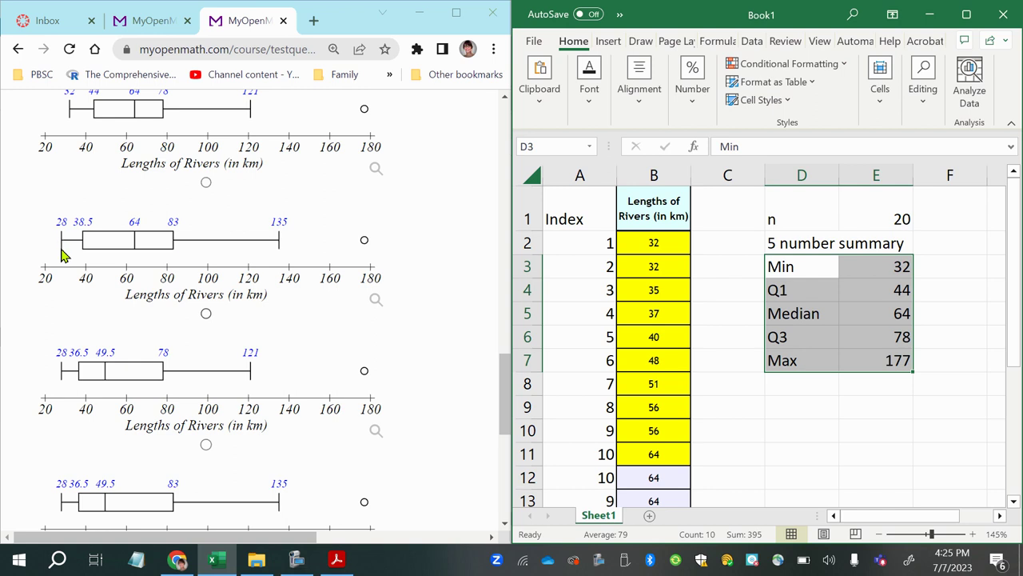
{"action": "scroll", "coordinate": [115, 423], "scroll_direction": "down", "scroll_amount": 3}
{"action": "scroll", "coordinate": [126, 440], "scroll_direction": "up", "scroll_amount": 3}
{"action": "scroll", "coordinate": [120, 160], "scroll_direction": "up", "scroll_amount": 1}
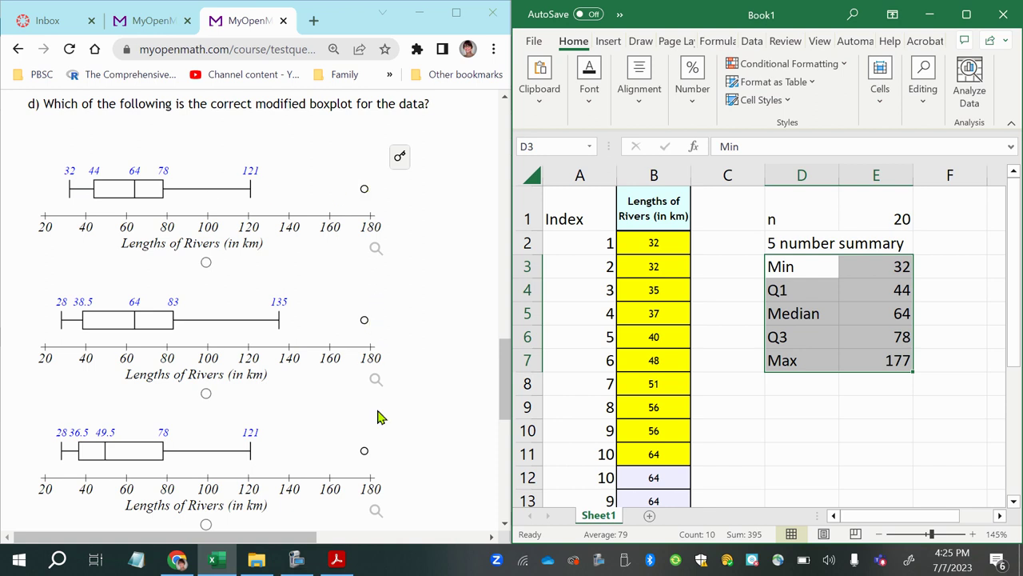
{"action": "scroll", "coordinate": [366, 456], "scroll_direction": "down", "scroll_amount": 2}
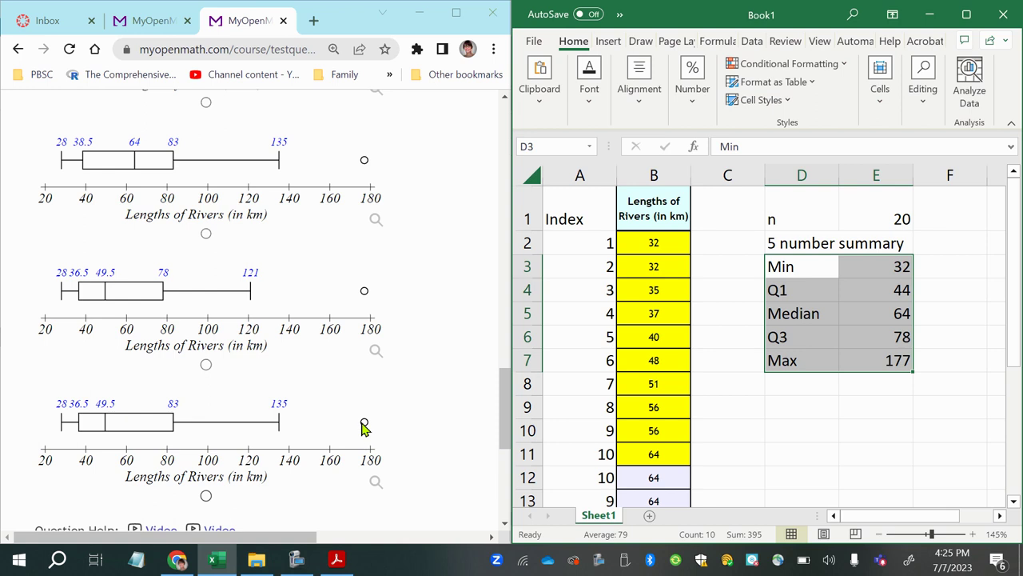
{"action": "scroll", "coordinate": [356, 440], "scroll_direction": "down", "scroll_amount": 2}
{"action": "scroll", "coordinate": [279, 352], "scroll_direction": "up", "scroll_amount": 2}
{"action": "scroll", "coordinate": [319, 347], "scroll_direction": "up", "scroll_amount": 2}
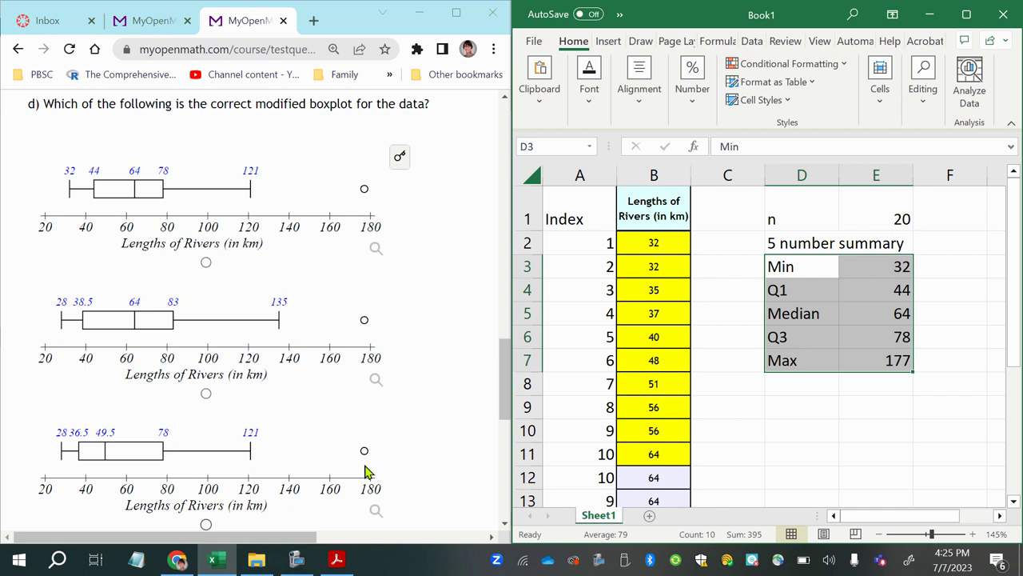
{"action": "scroll", "coordinate": [363, 492], "scroll_direction": "down", "scroll_amount": 2}
{"action": "scroll", "coordinate": [363, 492], "scroll_direction": "down", "scroll_amount": 1}
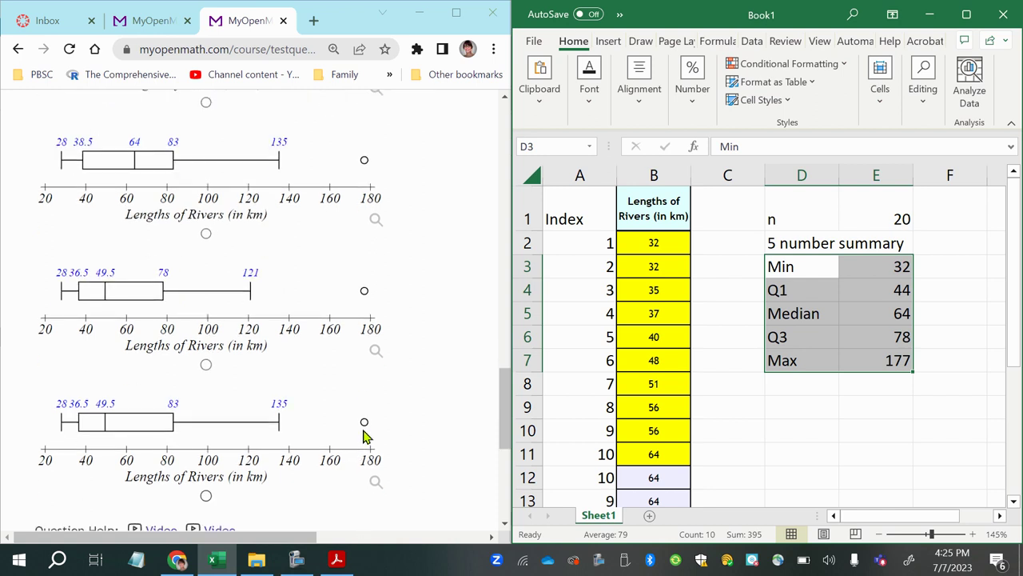
{"action": "scroll", "coordinate": [364, 435], "scroll_direction": "up", "scroll_amount": 2}
{"action": "scroll", "coordinate": [366, 503], "scroll_direction": "down", "scroll_amount": 1}
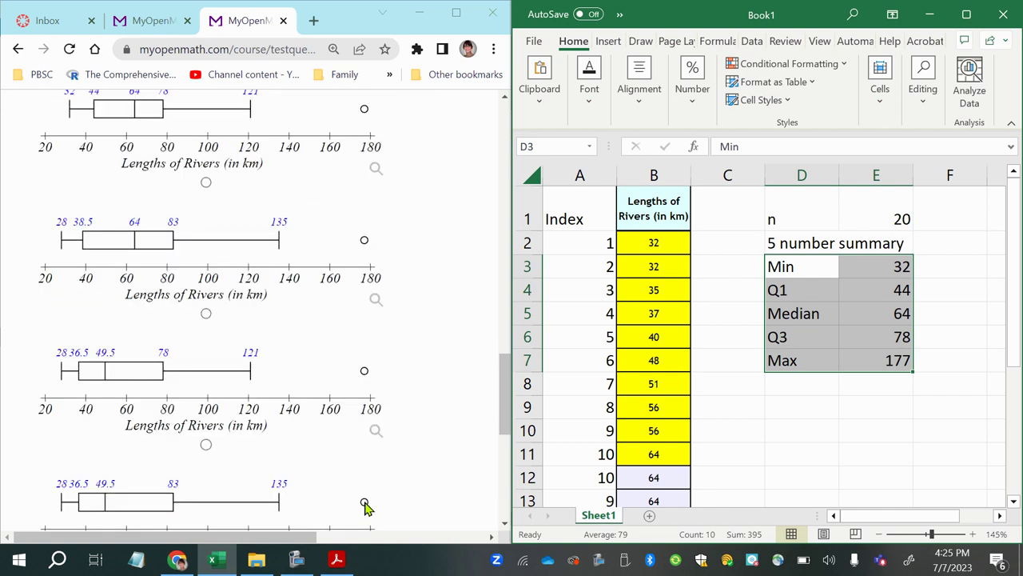
{"action": "scroll", "coordinate": [364, 503], "scroll_direction": "down", "scroll_amount": 1}
{"action": "scroll", "coordinate": [655, 399], "scroll_direction": "down", "scroll_amount": 4}
{"action": "left_click", "coordinate": [668, 427]}
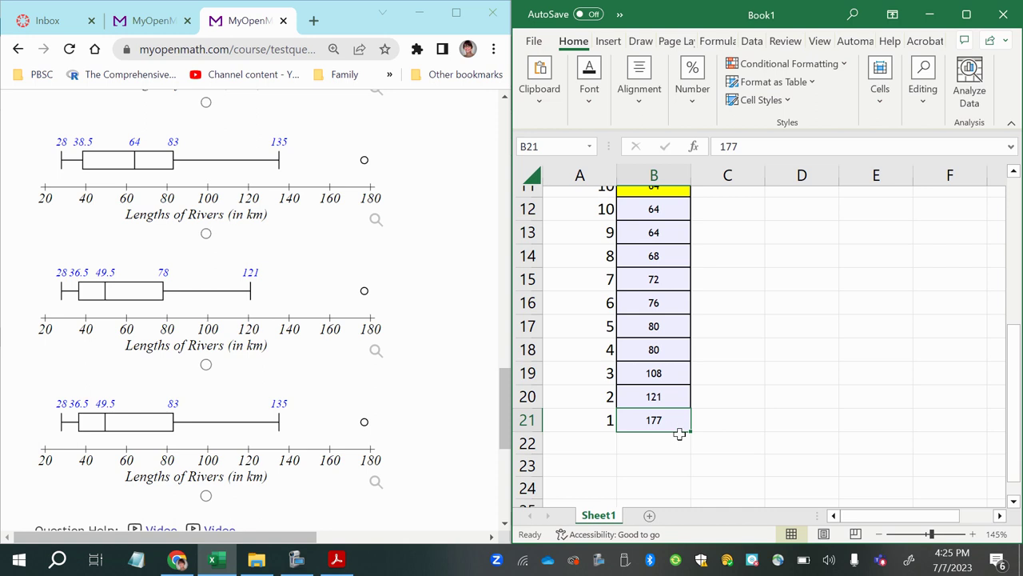
{"action": "scroll", "coordinate": [672, 276], "scroll_direction": "up", "scroll_amount": 3}
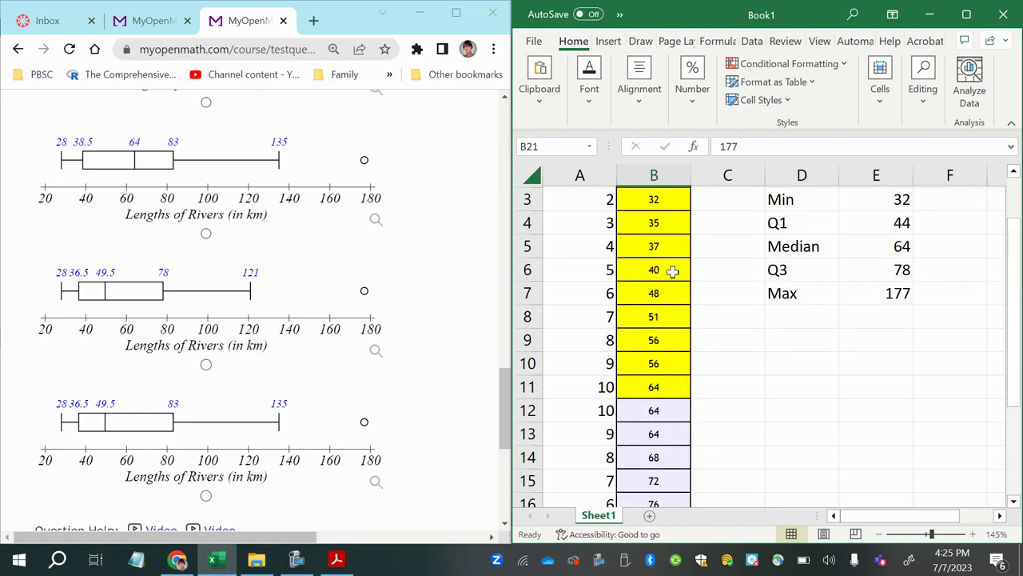
{"action": "scroll", "coordinate": [670, 300], "scroll_direction": "down", "scroll_amount": 1}
{"action": "scroll", "coordinate": [670, 298], "scroll_direction": "down", "scroll_amount": 3}
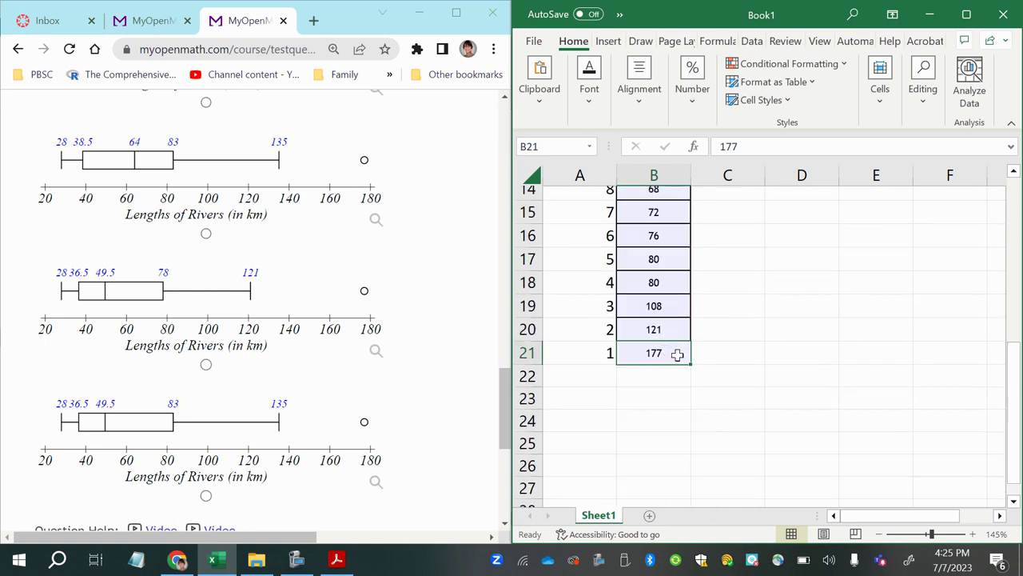
{"action": "left_click", "coordinate": [662, 327]}
{"action": "left_click", "coordinate": [666, 352]}
{"action": "scroll", "coordinate": [660, 324], "scroll_direction": "up", "scroll_amount": 1}
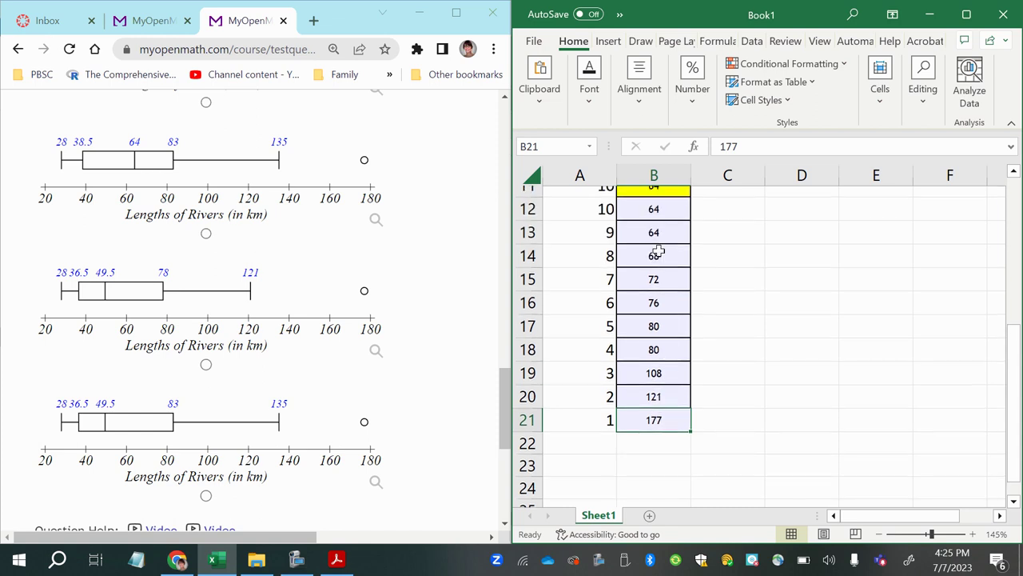
{"action": "scroll", "coordinate": [667, 406], "scroll_direction": "down", "scroll_amount": 1}
{"action": "scroll", "coordinate": [658, 393], "scroll_direction": "up", "scroll_amount": 1}
{"action": "scroll", "coordinate": [770, 406], "scroll_direction": "up", "scroll_amount": 4}
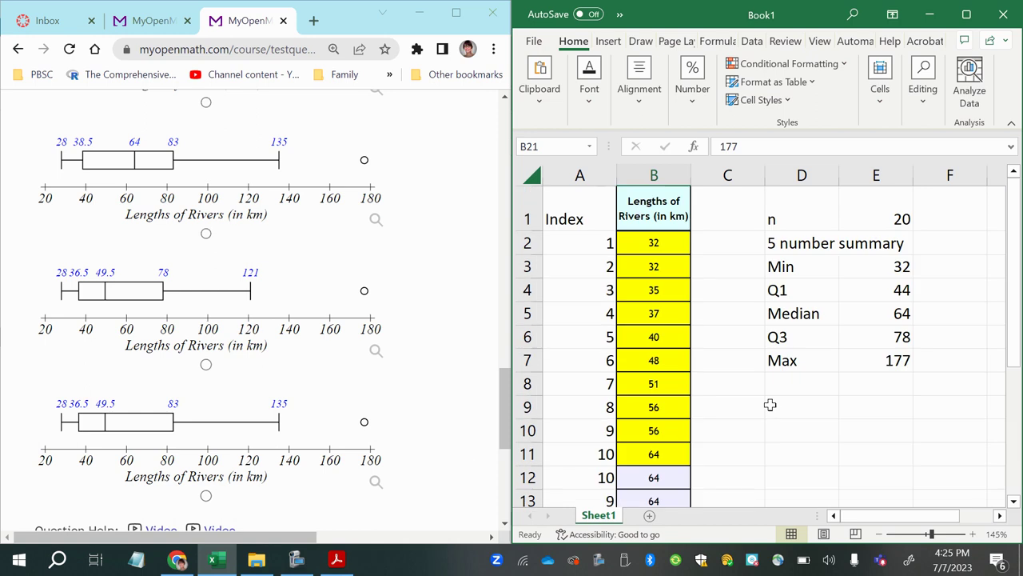
{"action": "scroll", "coordinate": [270, 417], "scroll_direction": "down", "scroll_amount": 2}
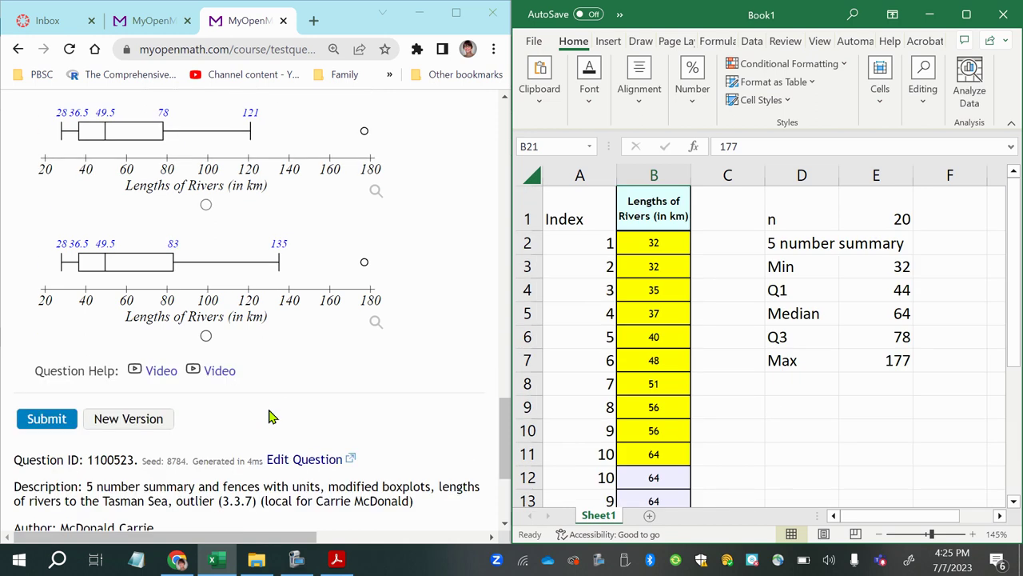
{"action": "scroll", "coordinate": [276, 413], "scroll_direction": "up", "scroll_amount": 4}
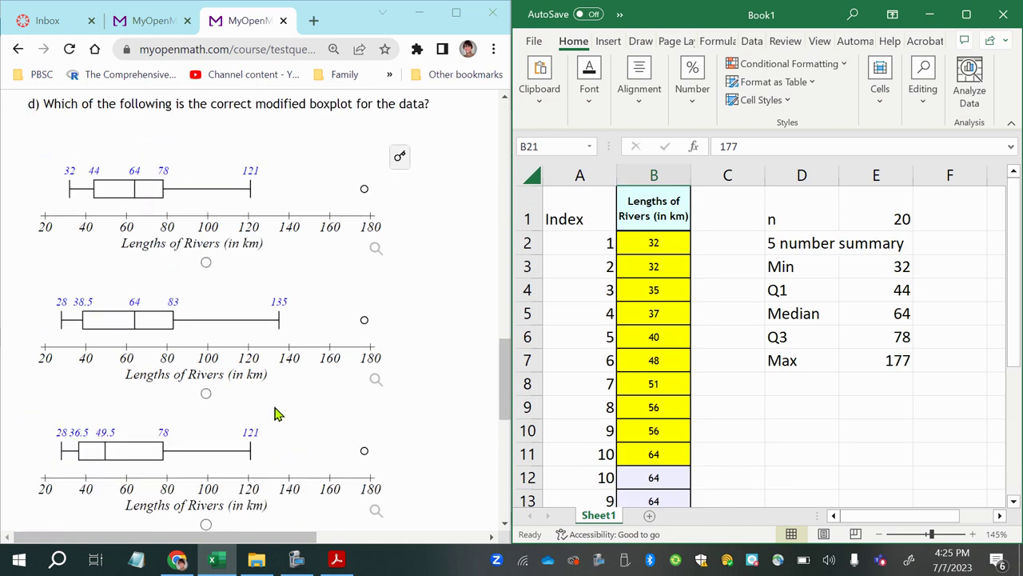
{"action": "scroll", "coordinate": [275, 414], "scroll_direction": "down", "scroll_amount": 3}
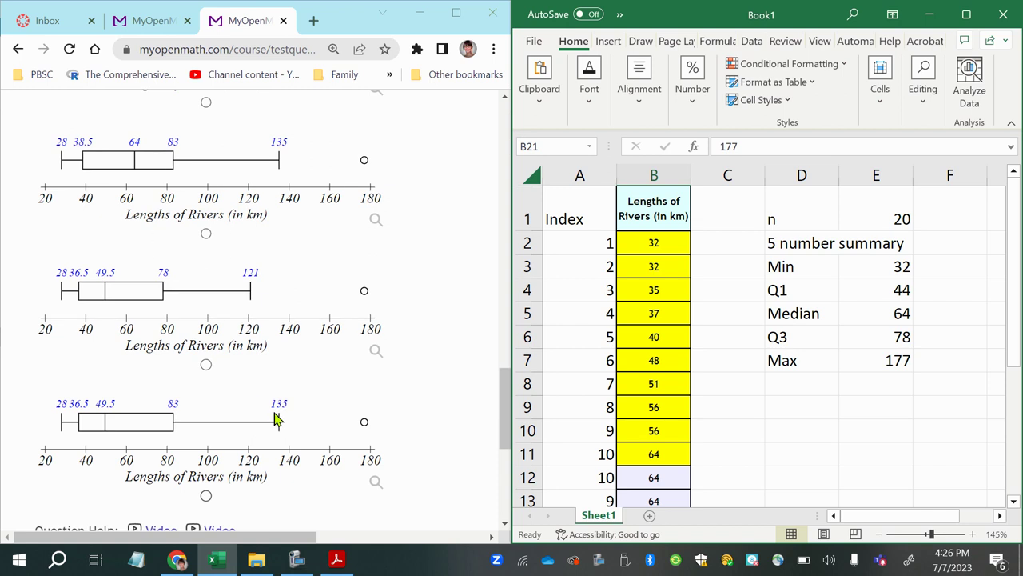
{"action": "scroll", "coordinate": [276, 414], "scroll_direction": "up", "scroll_amount": 4}
{"action": "scroll", "coordinate": [124, 403], "scroll_direction": "down", "scroll_amount": 1}
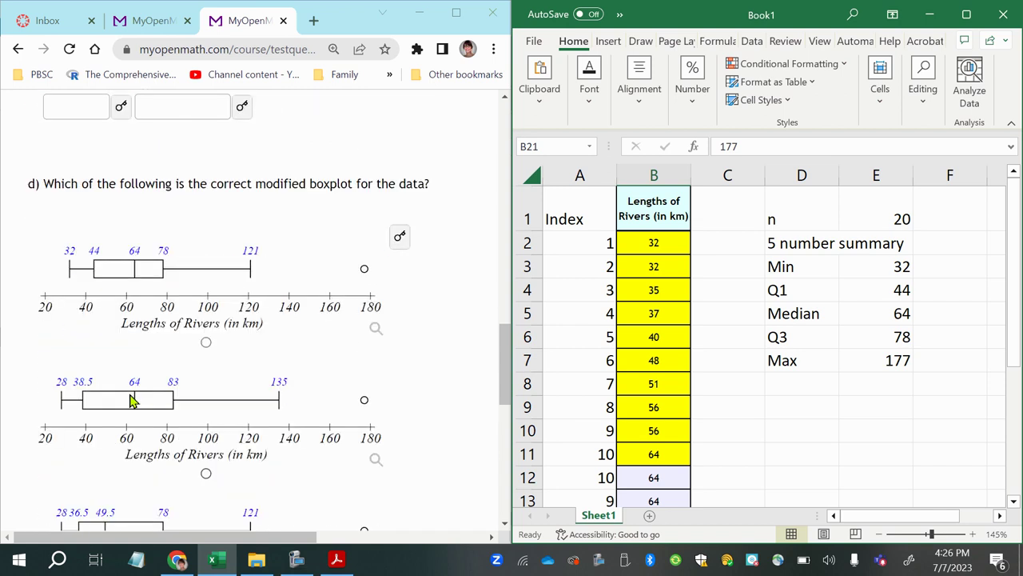
{"action": "left_click", "coordinate": [892, 267]}
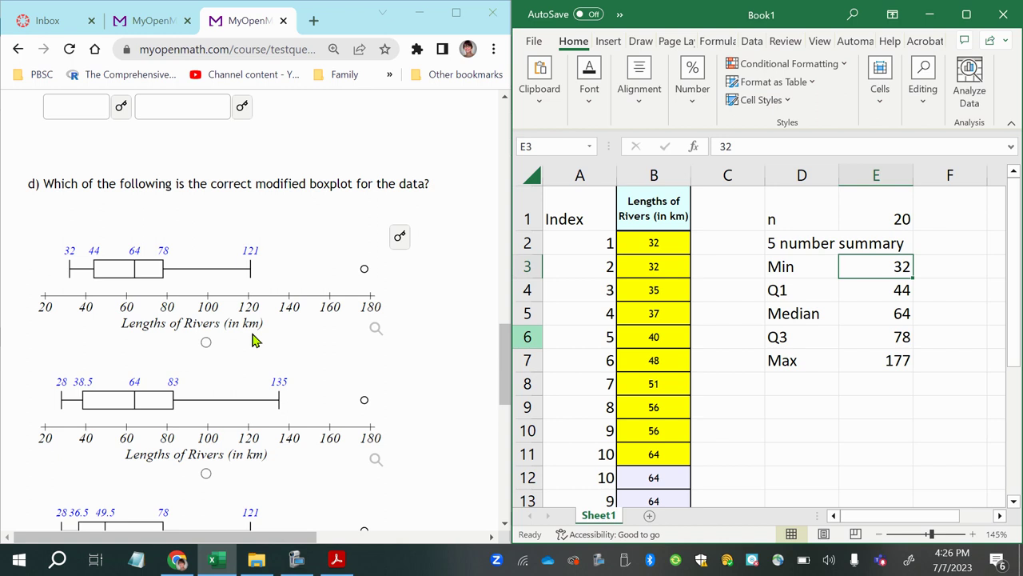
{"action": "scroll", "coordinate": [75, 384], "scroll_direction": "down", "scroll_amount": 3}
{"action": "scroll", "coordinate": [72, 396], "scroll_direction": "down", "scroll_amount": 2}
{"action": "scroll", "coordinate": [82, 361], "scroll_direction": "up", "scroll_amount": 4}
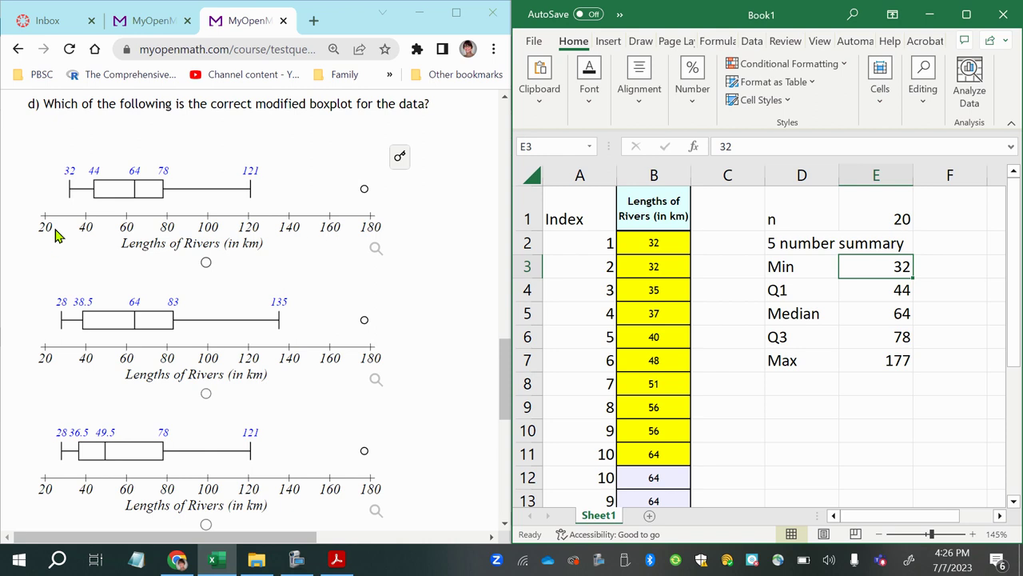
Choose the first boxplot, with the outlier at 177, as the part d answer.
{"action": "left_click", "coordinate": [206, 262]}
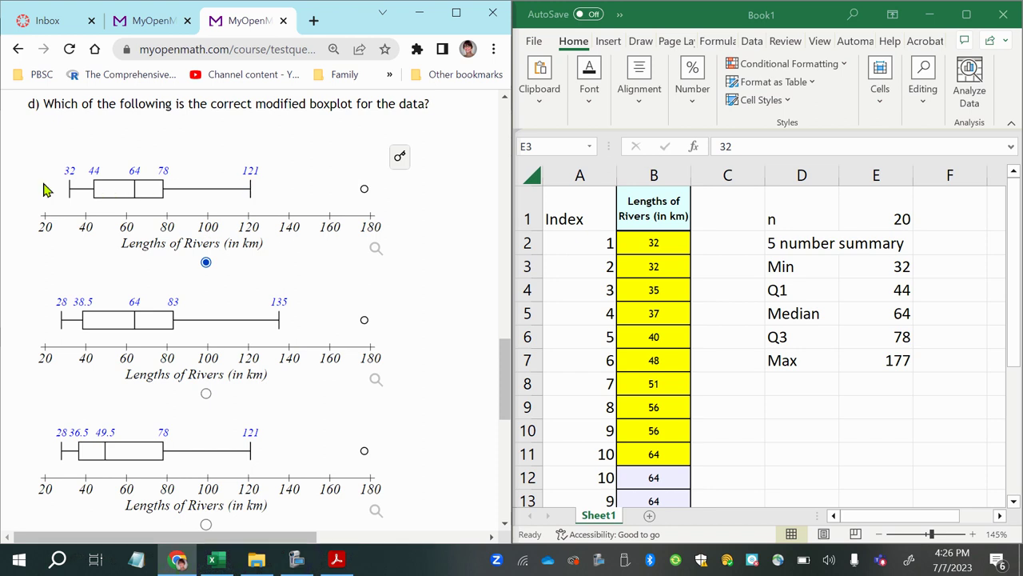
{"action": "scroll", "coordinate": [66, 422], "scroll_direction": "down", "scroll_amount": 2}
{"action": "scroll", "coordinate": [62, 420], "scroll_direction": "down", "scroll_amount": 2}
{"action": "scroll", "coordinate": [64, 399], "scroll_direction": "up", "scroll_amount": 5}
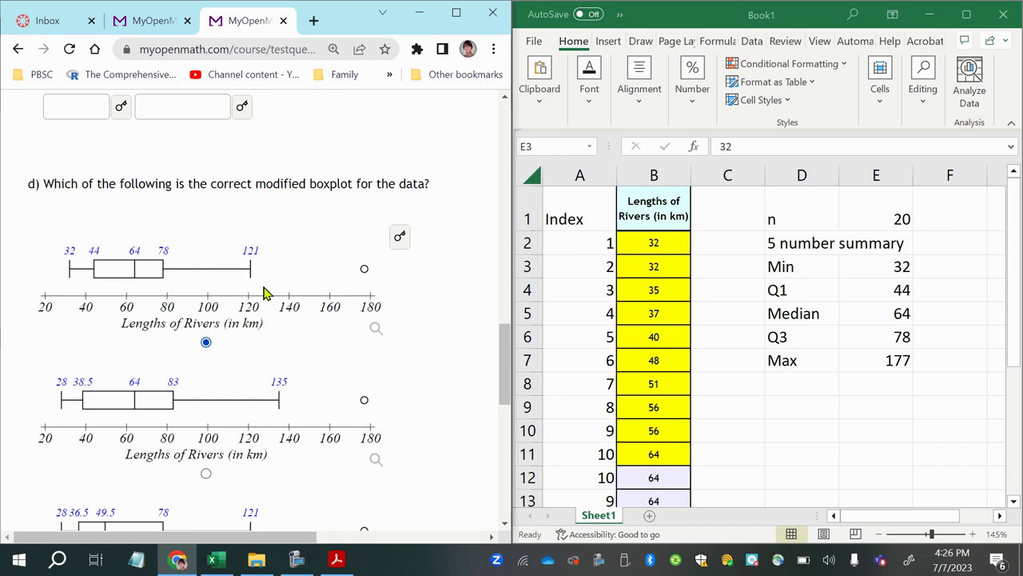
{"action": "scroll", "coordinate": [666, 363], "scroll_direction": "down", "scroll_amount": 1}
{"action": "scroll", "coordinate": [666, 363], "scroll_direction": "down", "scroll_amount": 1}
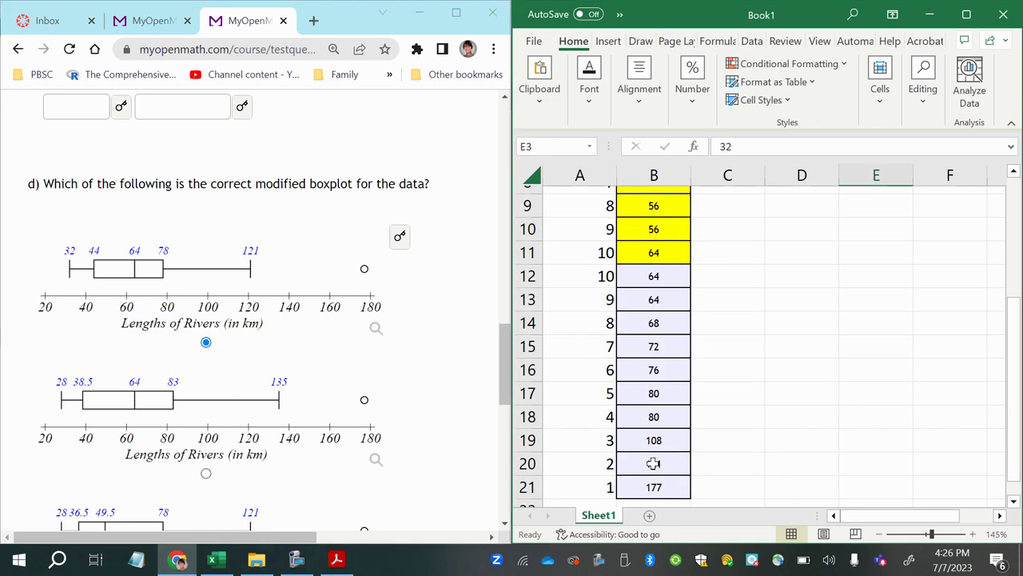
Compare the river lengths 121 and 177, then highlight part b's Compute the IQR question.
{"action": "left_click", "coordinate": [654, 466]}
{"action": "left_click", "coordinate": [660, 487]}
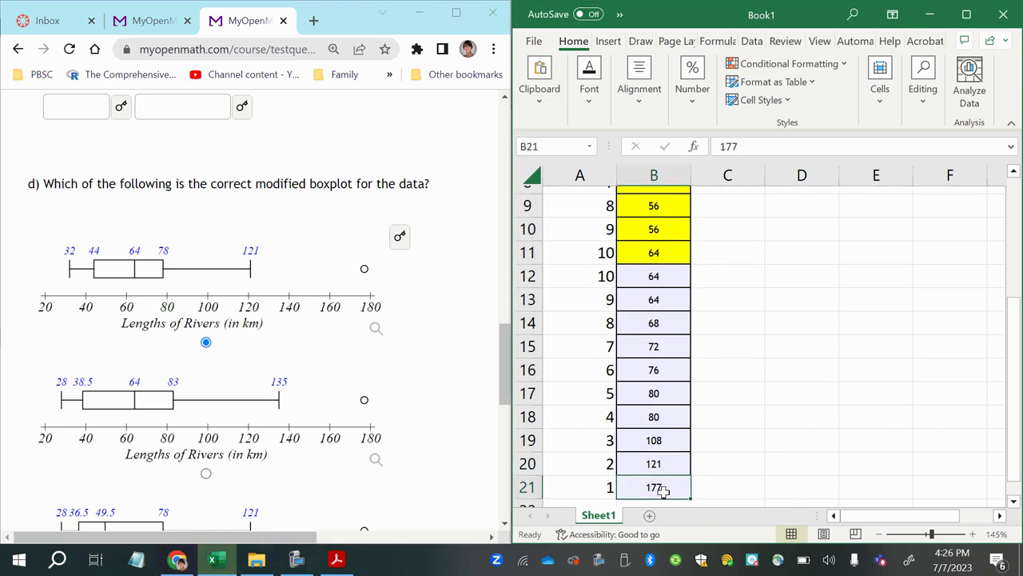
{"action": "left_click", "coordinate": [652, 463]}
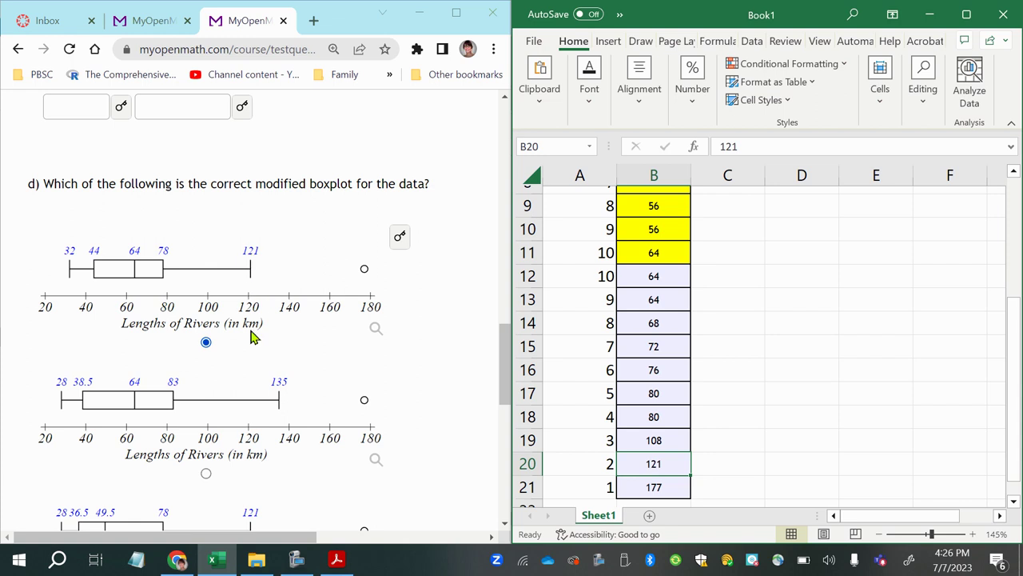
{"action": "scroll", "coordinate": [253, 344], "scroll_direction": "down", "scroll_amount": 2}
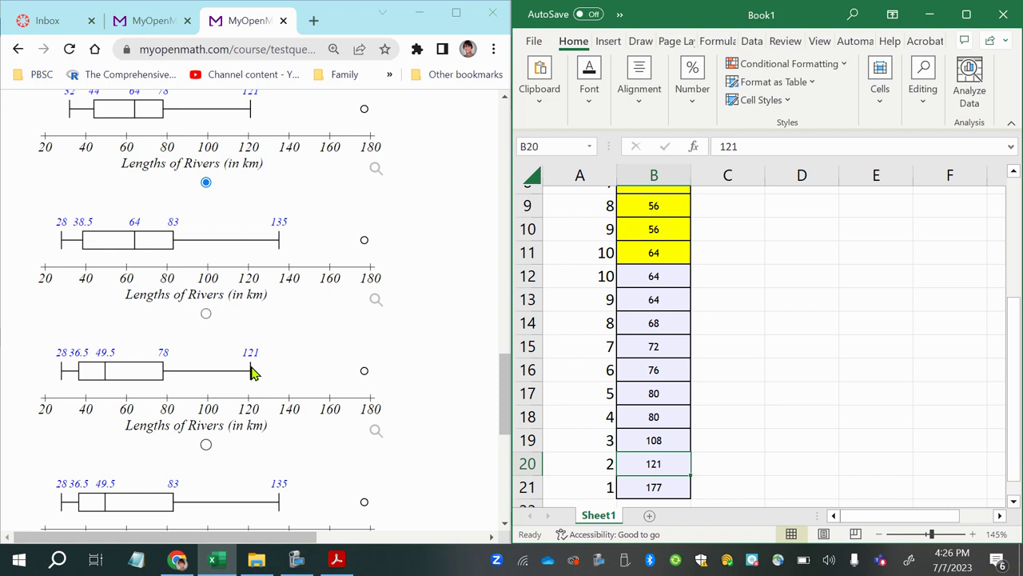
{"action": "scroll", "coordinate": [252, 391], "scroll_direction": "up", "scroll_amount": 3}
{"action": "scroll", "coordinate": [253, 403], "scroll_direction": "down", "scroll_amount": 1}
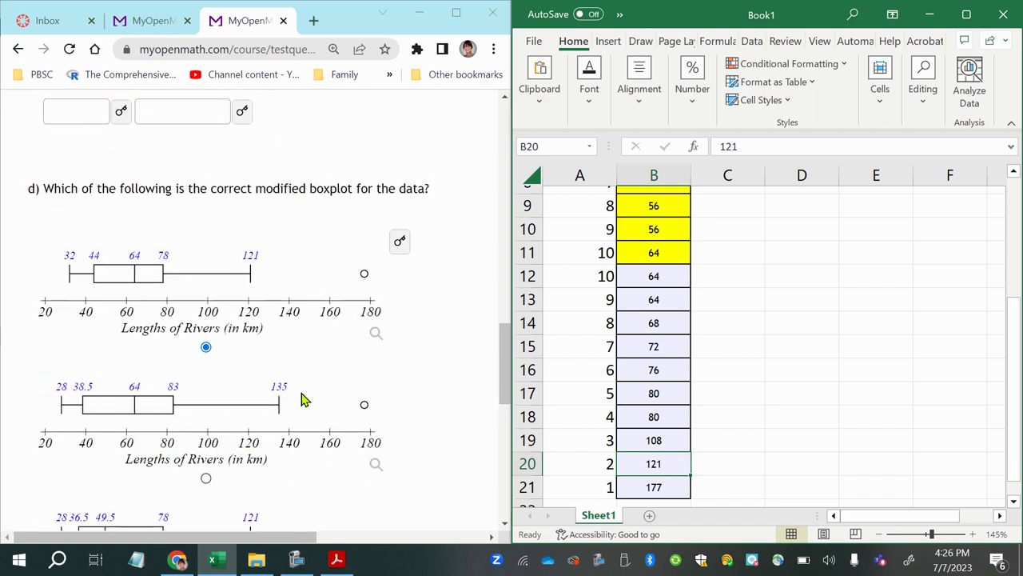
{"action": "scroll", "coordinate": [251, 392], "scroll_direction": "up", "scroll_amount": 4}
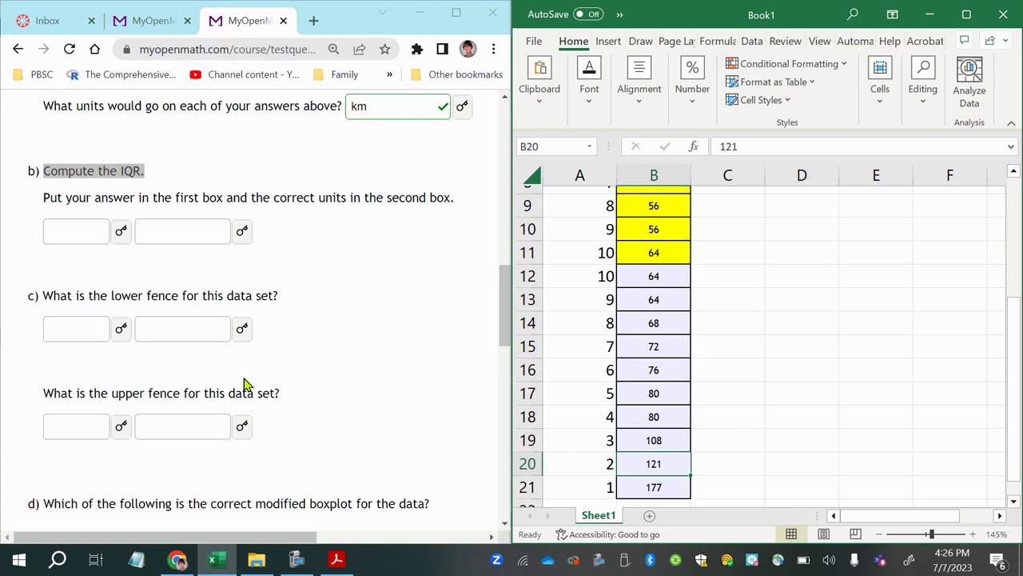
{"action": "left_click", "coordinate": [46, 172]}
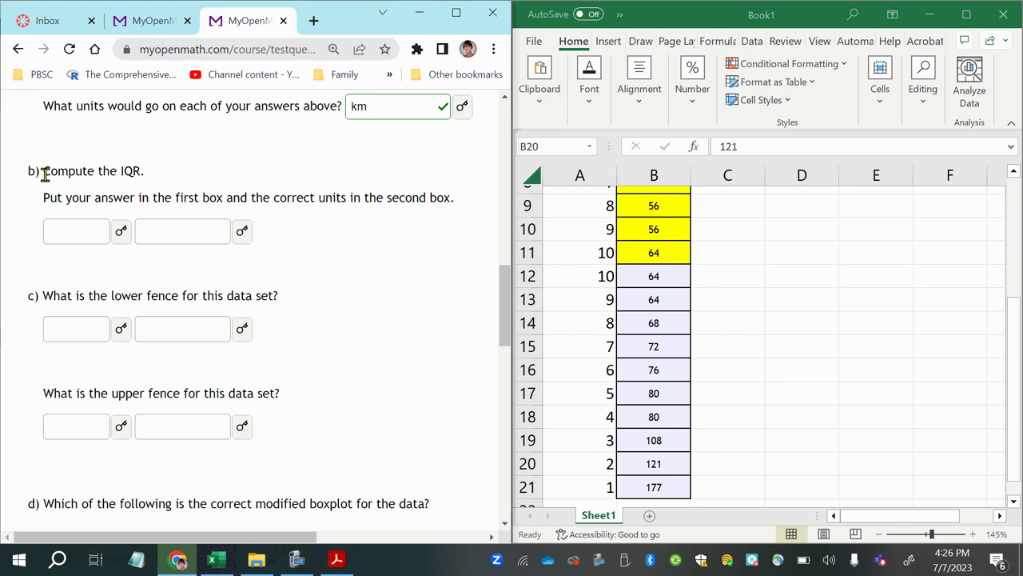
{"action": "left_click_drag", "start_coordinate": [43, 171], "coordinate": [192, 182]}
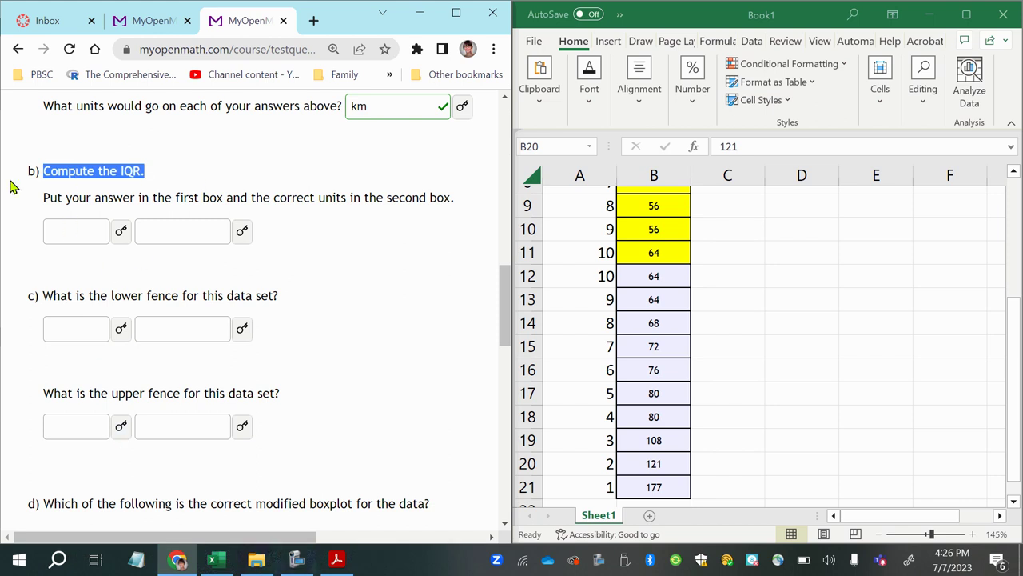
Look up the outlier fence formulas on the reference packet's Test 1 Reference page, then return to the quiz.
{"action": "left_click", "coordinate": [336, 558]}
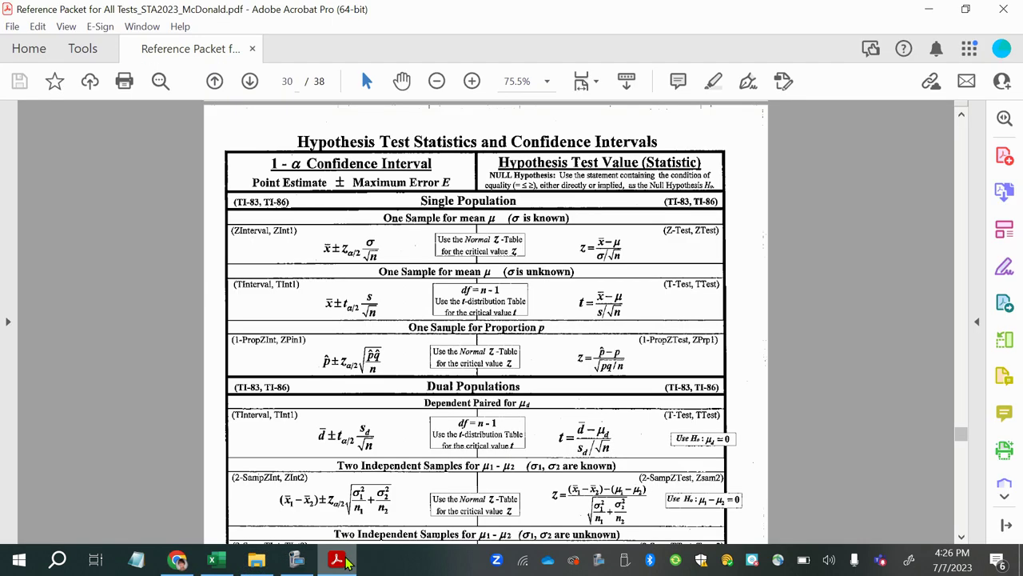
{"action": "scroll", "coordinate": [560, 389], "scroll_direction": "up", "scroll_amount": 5}
{"action": "left_click_drag", "start_coordinate": [964, 427], "coordinate": [964, 140]}
{"action": "scroll", "coordinate": [612, 388], "scroll_direction": "down", "scroll_amount": 3}
{"action": "scroll", "coordinate": [582, 428], "scroll_direction": "down", "scroll_amount": 8}
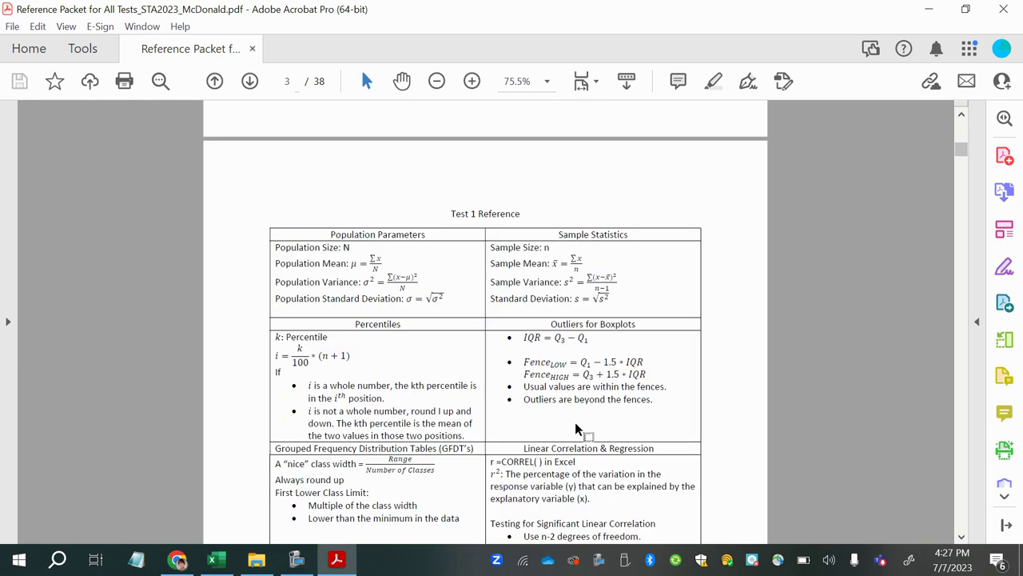
{"action": "scroll", "coordinate": [581, 429], "scroll_direction": "up", "scroll_amount": 4}
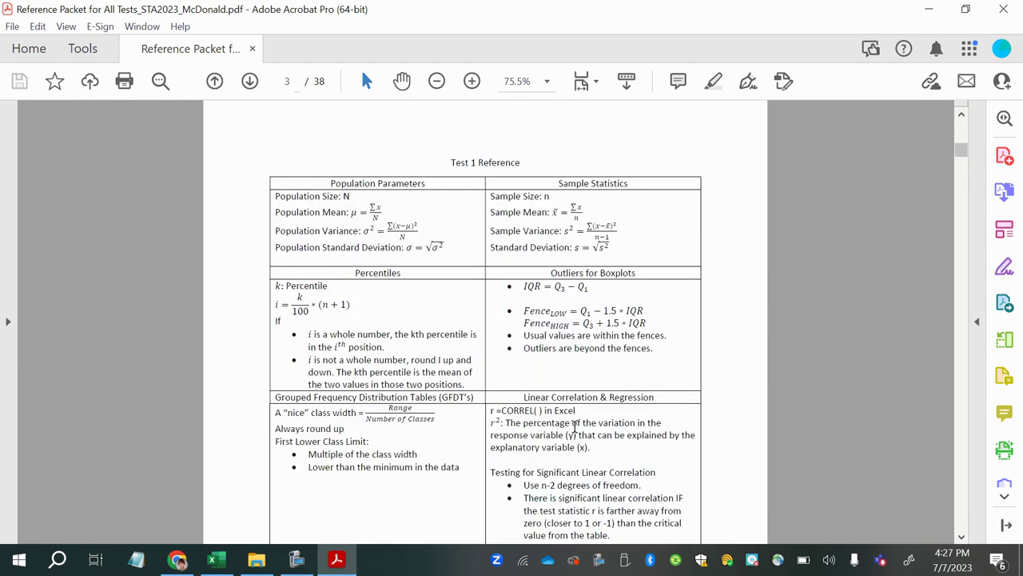
{"action": "left_click", "coordinate": [293, 80]}
{"action": "left_click", "coordinate": [564, 284]}
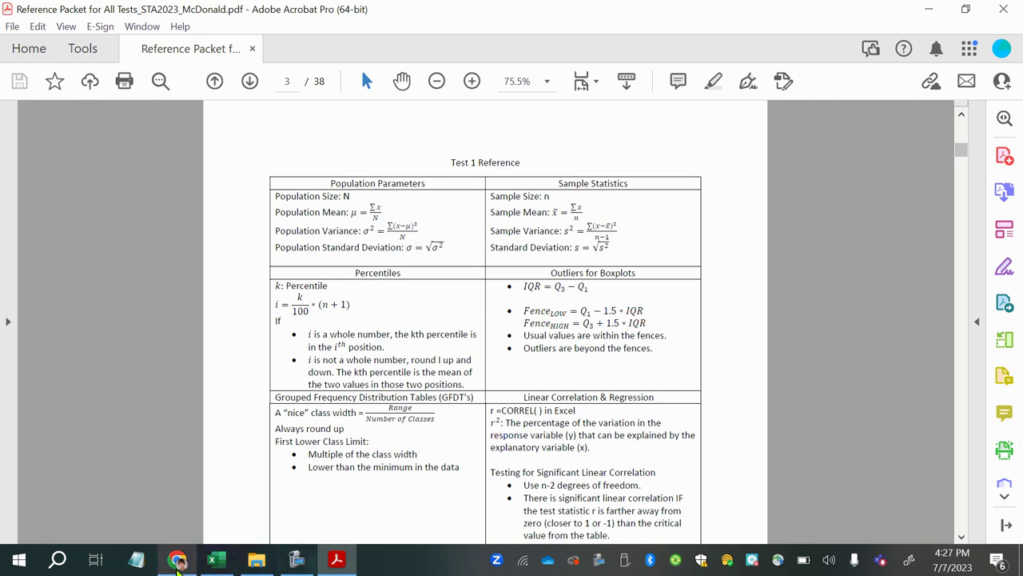
{"action": "left_click", "coordinate": [177, 560]}
{"action": "scroll", "coordinate": [149, 473], "scroll_direction": "down", "scroll_amount": 5}
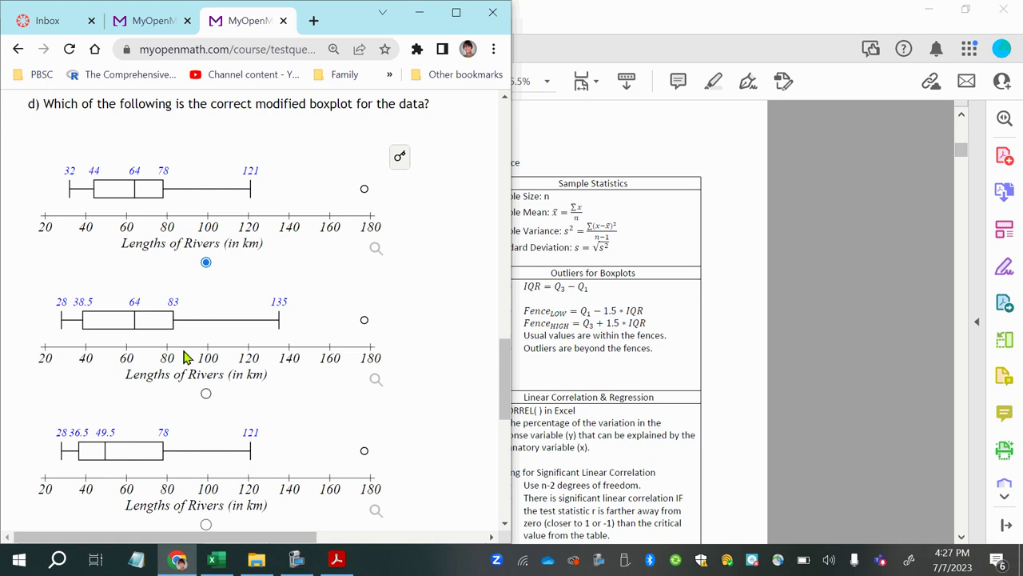
Locate Q1 (44) and Q3 (78) in the Excel summary table.
{"action": "scroll", "coordinate": [184, 369], "scroll_direction": "up", "scroll_amount": 4}
{"action": "scroll", "coordinate": [184, 369], "scroll_direction": "up", "scroll_amount": 4}
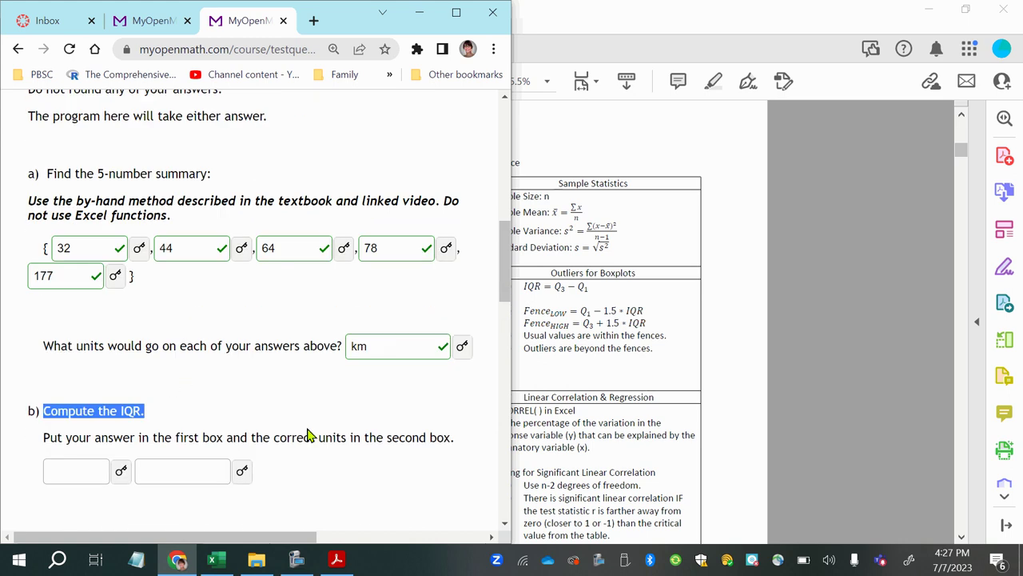
{"action": "left_click", "coordinate": [70, 469]}
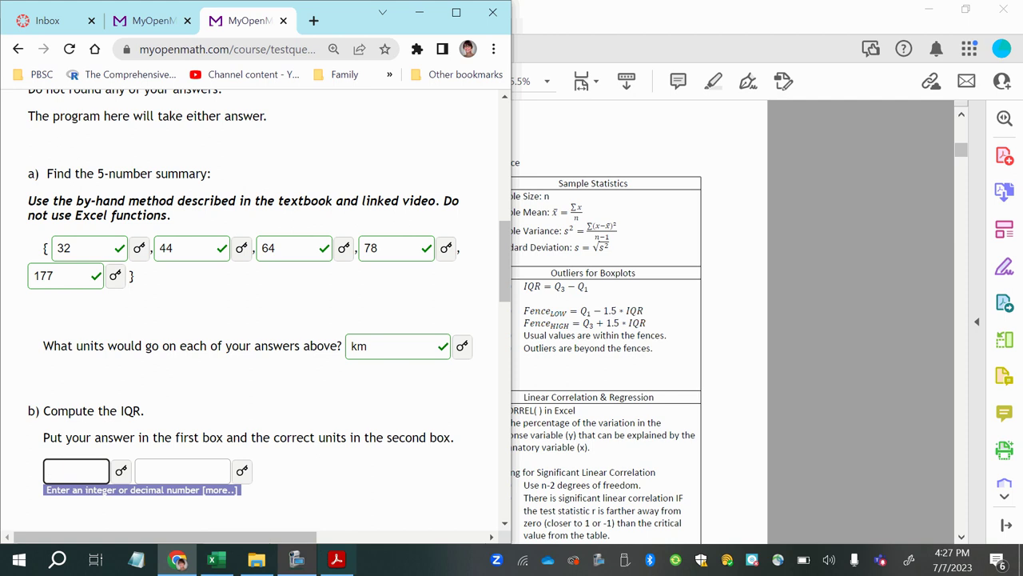
{"action": "left_click", "coordinate": [212, 561]}
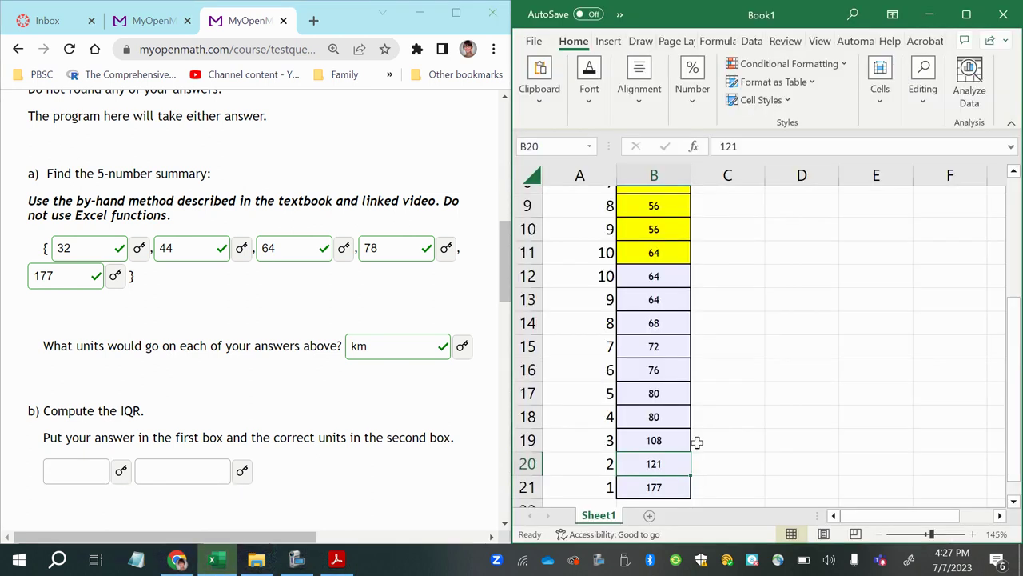
{"action": "scroll", "coordinate": [749, 411], "scroll_direction": "up", "scroll_amount": 3}
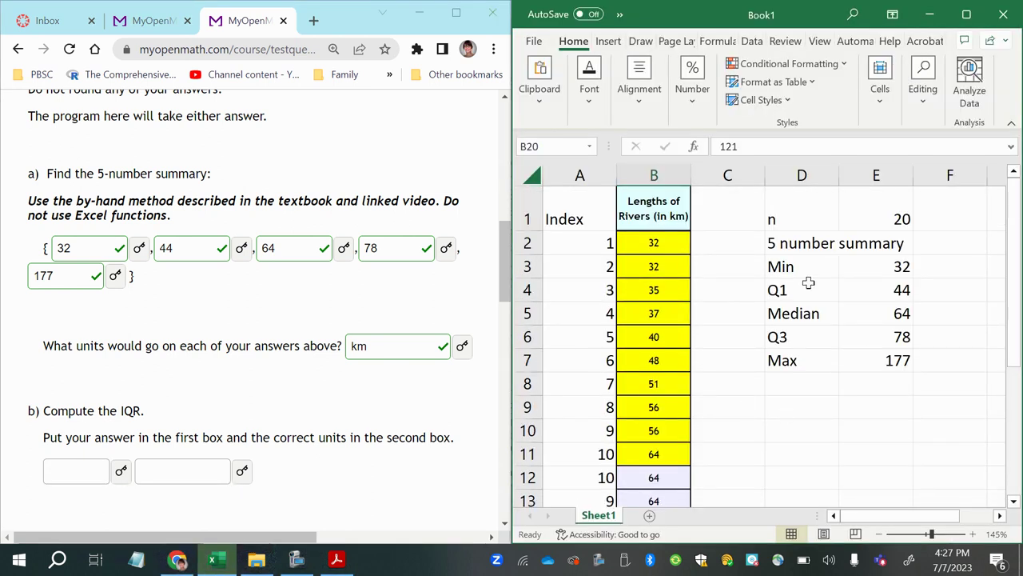
{"action": "left_click_drag", "start_coordinate": [814, 291], "coordinate": [912, 291]}
{"action": "left_click_drag", "start_coordinate": [815, 338], "coordinate": [865, 339]}
Label D9 as IQR and compute E9 as =E6-E4, giving 34.
{"action": "left_click", "coordinate": [820, 409]}
{"action": "type", "text": "IQR"}
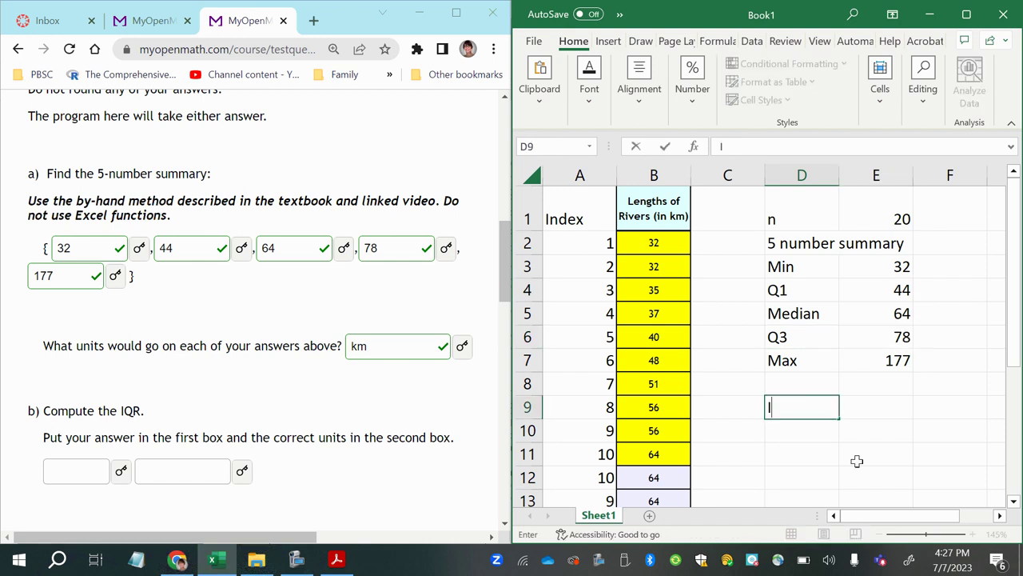
{"action": "key", "text": "Tab"}
{"action": "type", "text": "="}
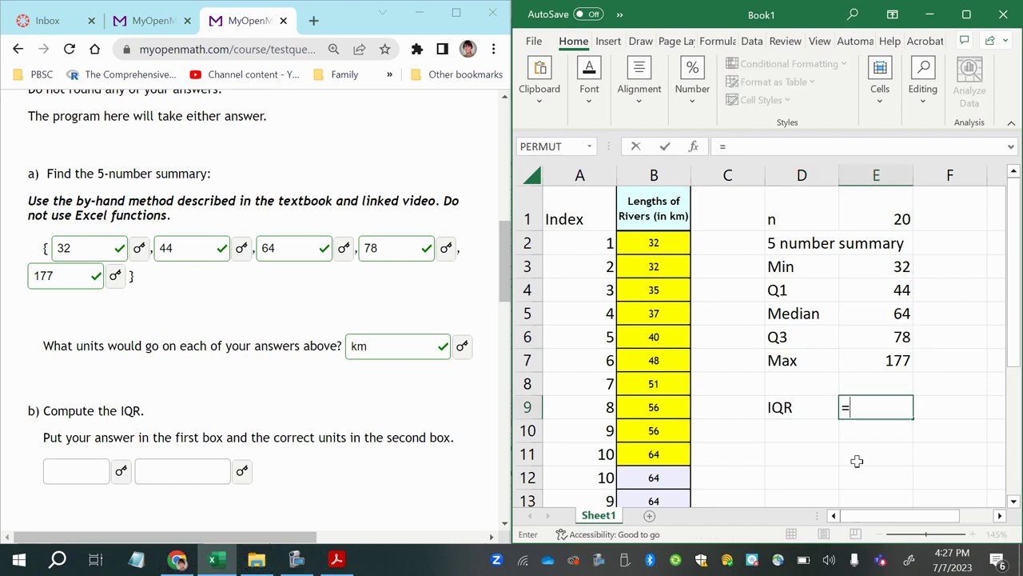
{"action": "left_click", "coordinate": [895, 339]}
{"action": "type", "text": "-"}
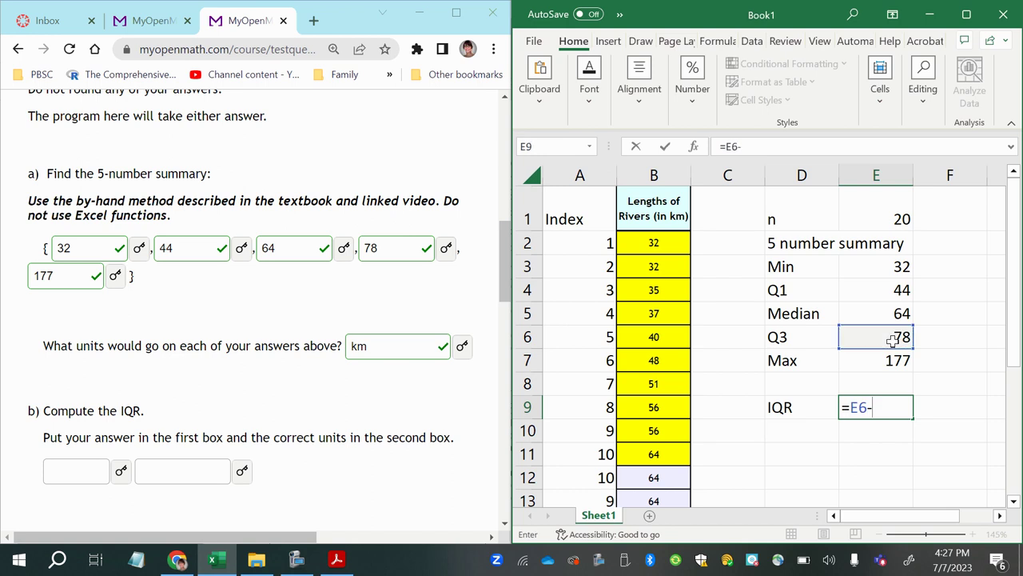
{"action": "left_click", "coordinate": [898, 290]}
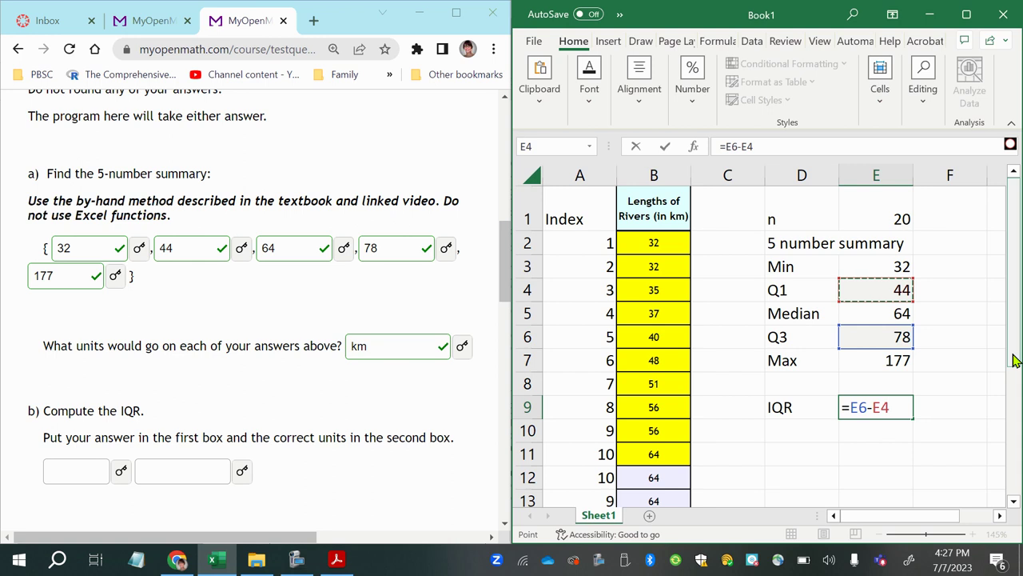
{"action": "key", "text": "Return"}
Submit 34 km as the IQR answer in MyOpenMath.
{"action": "left_click", "coordinate": [892, 409]}
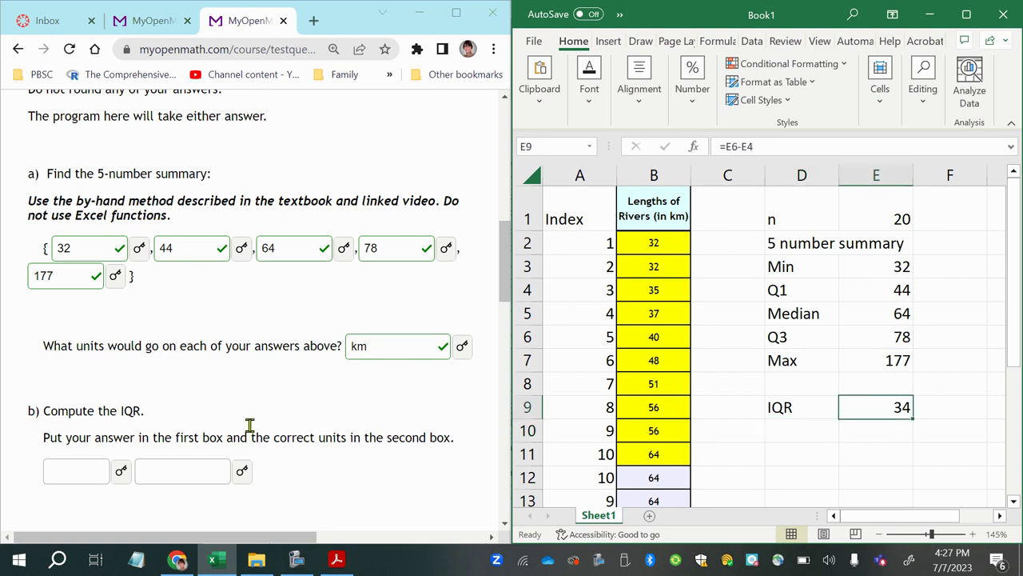
{"action": "left_click", "coordinate": [75, 470]}
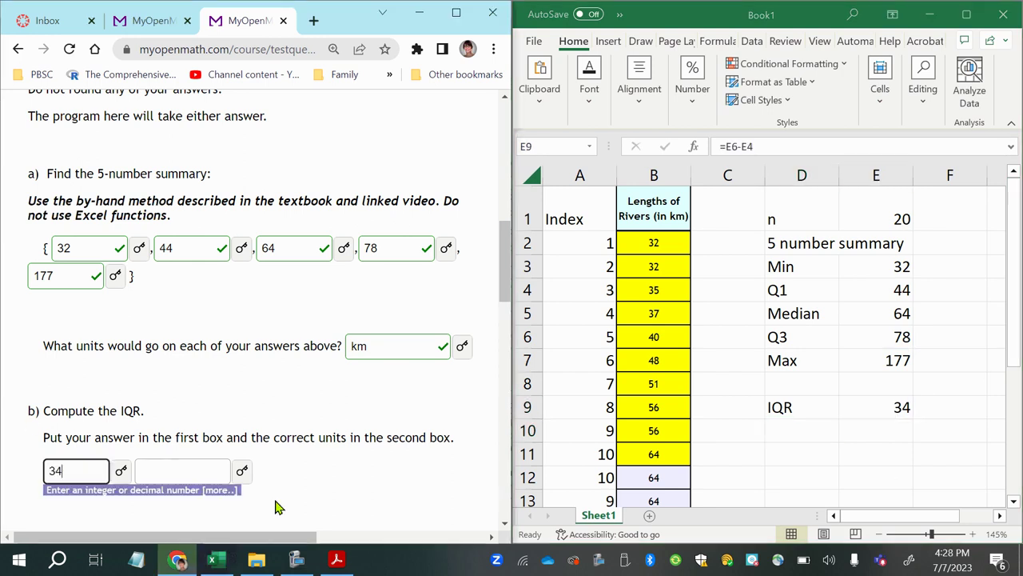
{"action": "left_click", "coordinate": [184, 469]}
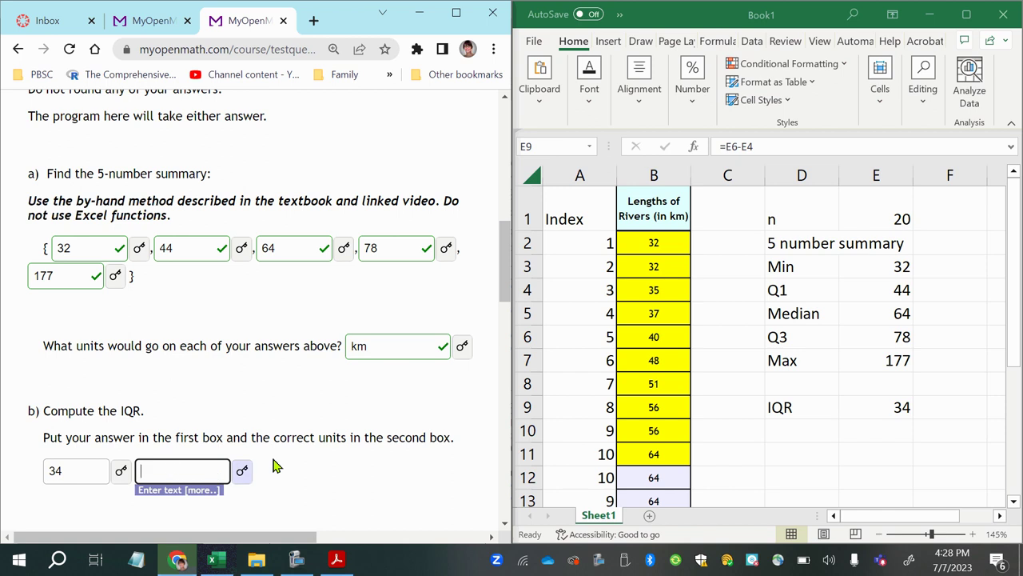
{"action": "left_click_drag", "start_coordinate": [310, 437], "coordinate": [457, 442]}
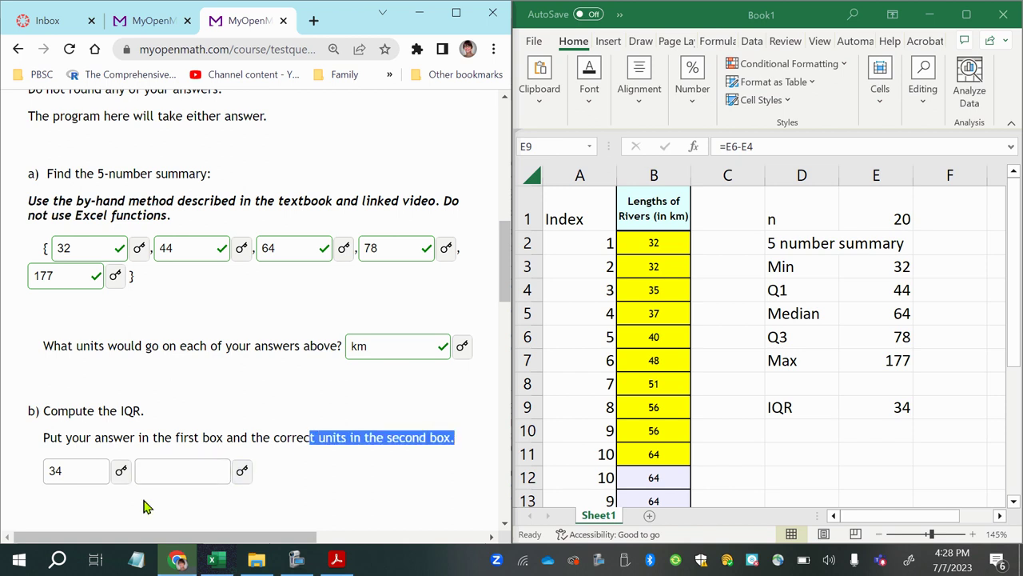
{"action": "left_click", "coordinate": [196, 466]}
{"action": "type", "text": "km"}
{"action": "key", "text": "Return"}
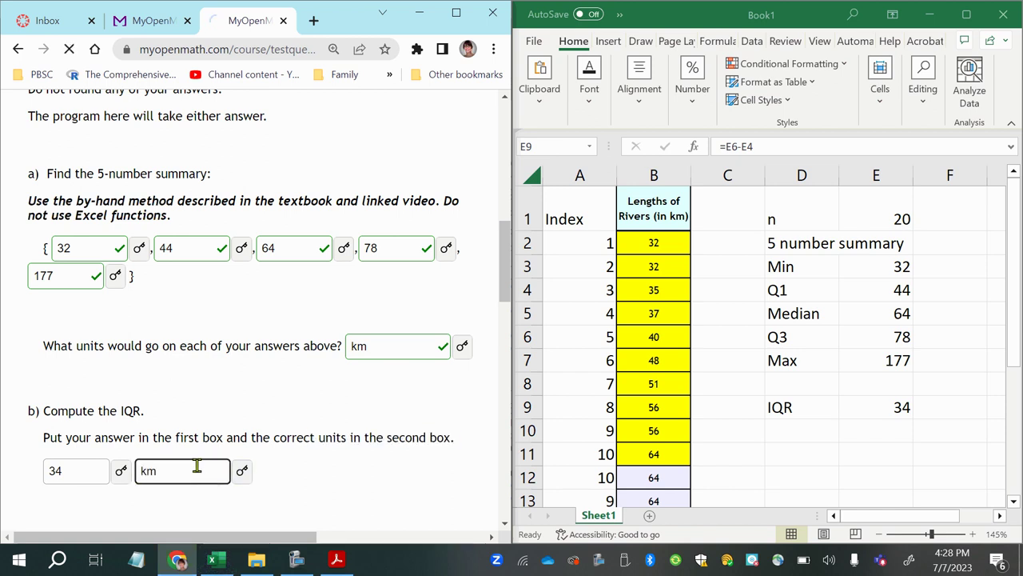
{"action": "scroll", "coordinate": [230, 485], "scroll_direction": "down", "scroll_amount": 10}
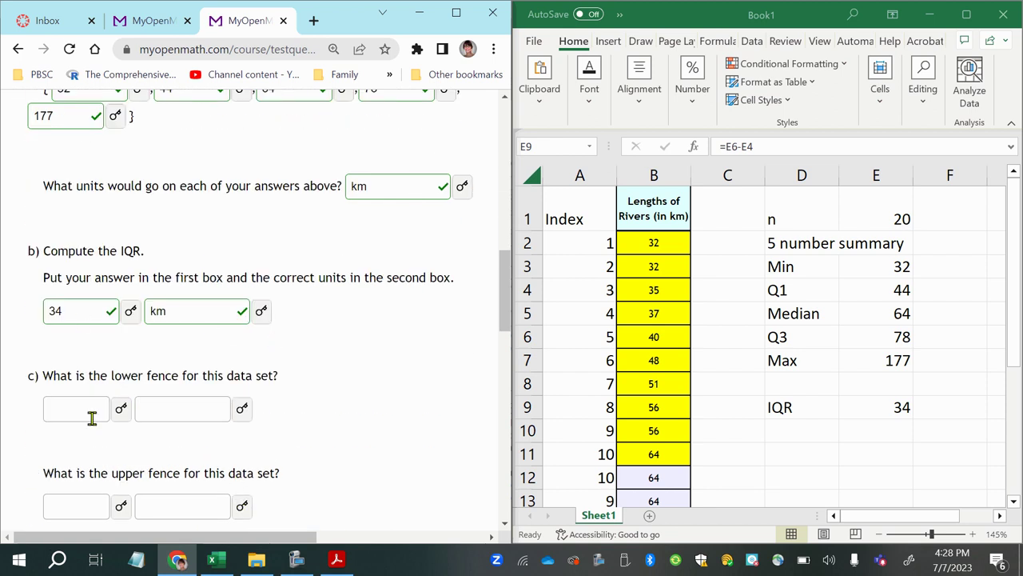
Scroll to part c's lower fence question and bring up the reference packet's fence formulas.
{"action": "scroll", "coordinate": [46, 414], "scroll_direction": "down", "scroll_amount": 1}
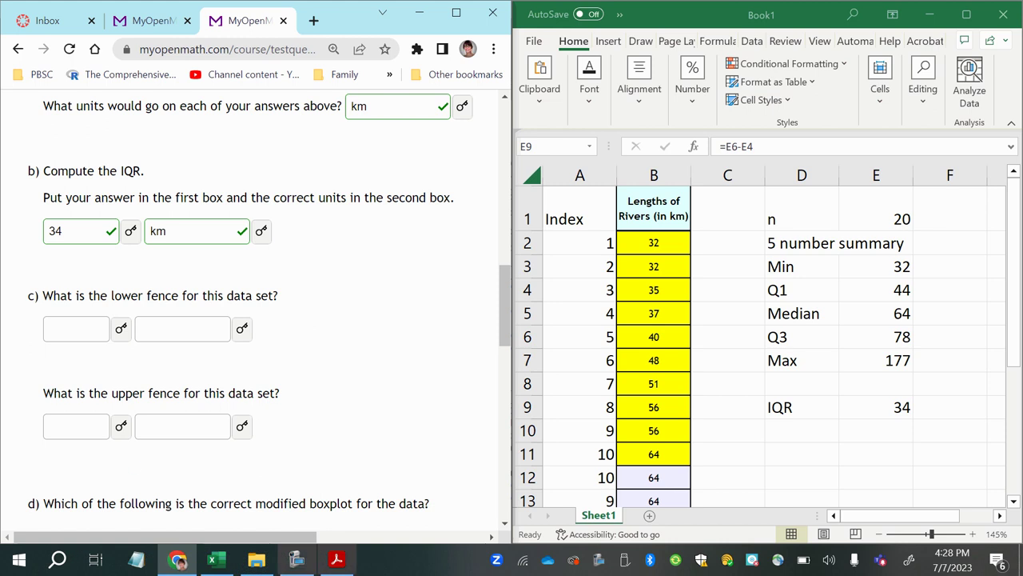
{"action": "mouse_move", "coordinate": [217, 563]}
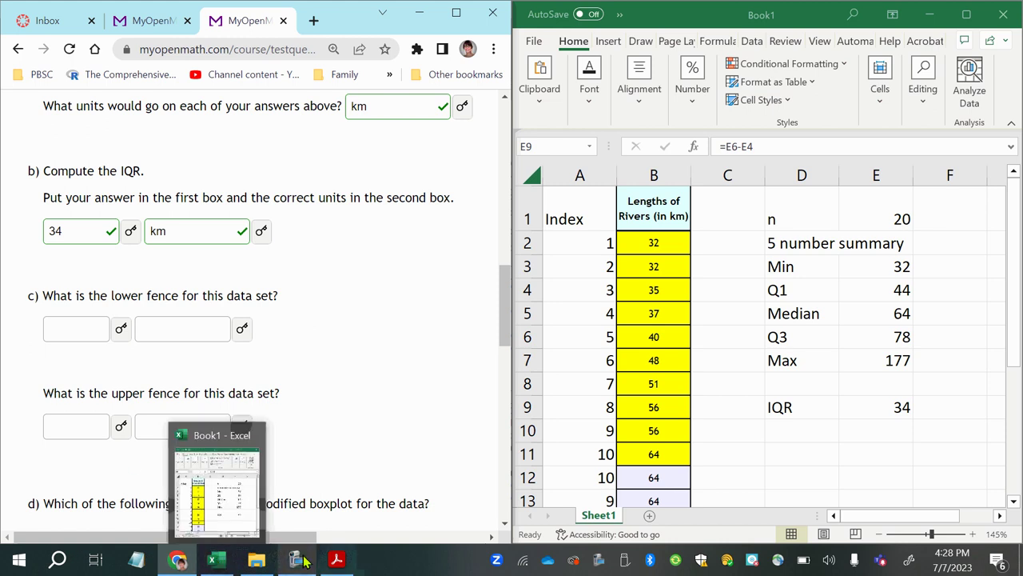
{"action": "left_click", "coordinate": [337, 560]}
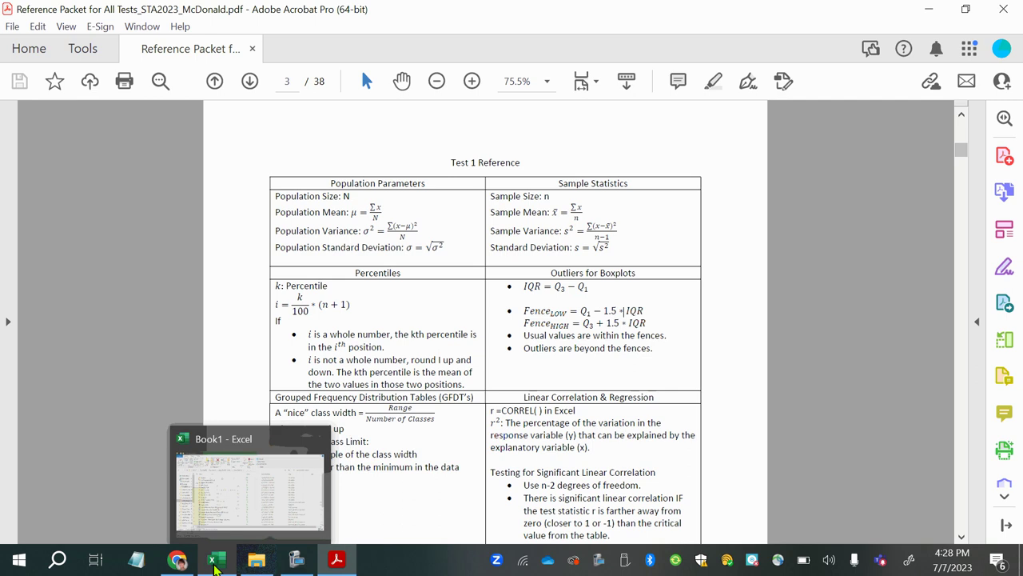
Label D10 as 1.5*IQR and compute 51 in E10, finally entered as =34*1.5.
{"action": "left_click", "coordinate": [264, 488]}
{"action": "left_click", "coordinate": [808, 432]}
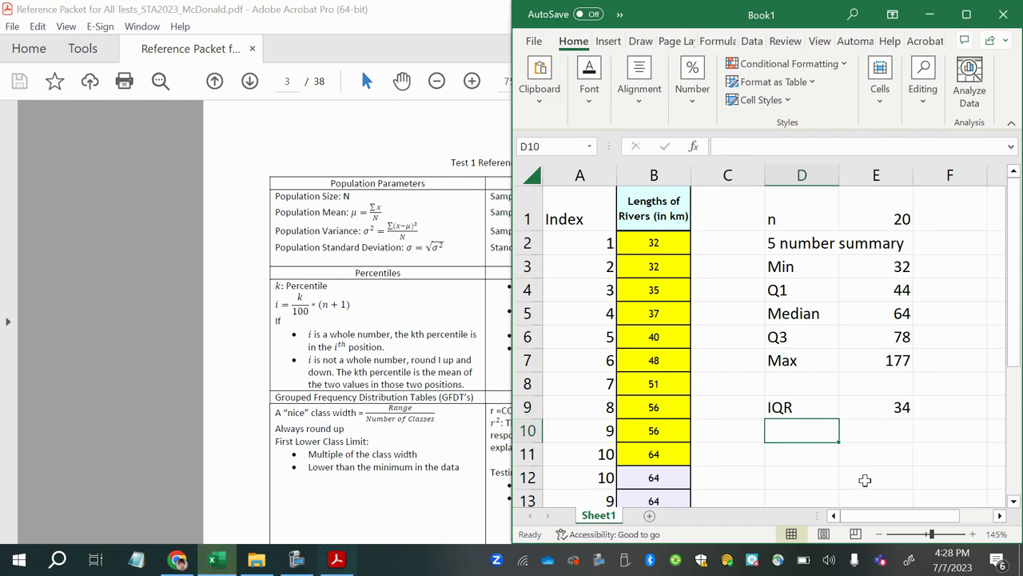
{"action": "type", "text": "1.5"}
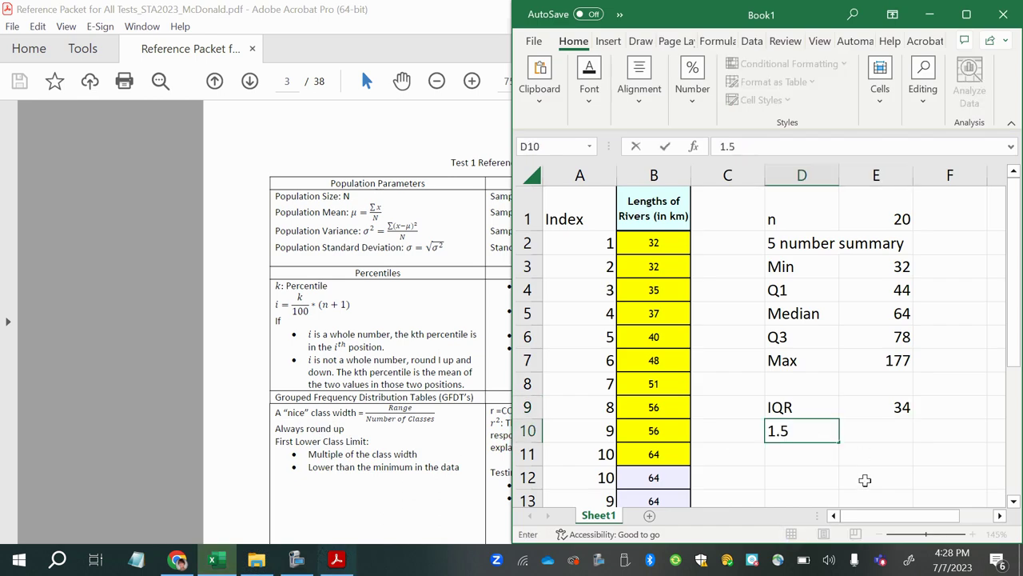
{"action": "type", "text": "*IQR"}
{"action": "key", "text": "Tab"}
{"action": "type", "text": "="}
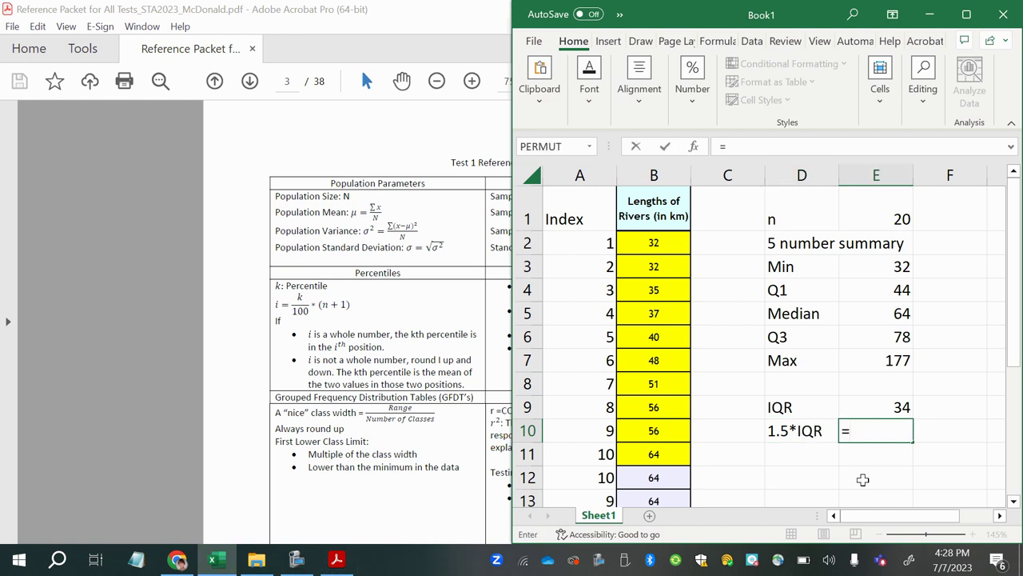
{"action": "left_click", "coordinate": [891, 408]}
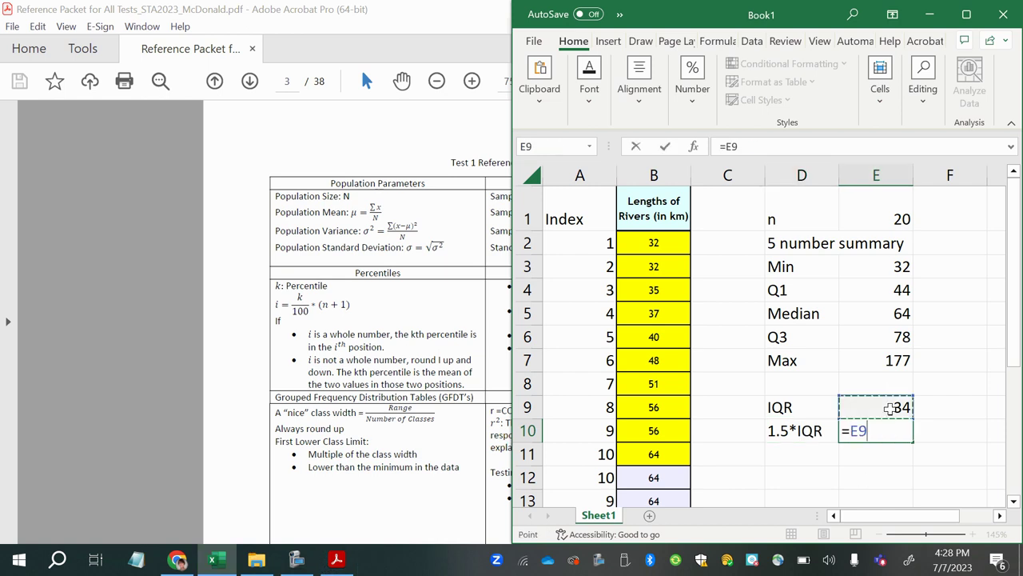
{"action": "type", "text": "*"}
{"action": "key", "text": "Return"}
{"action": "left_click", "coordinate": [886, 434]}
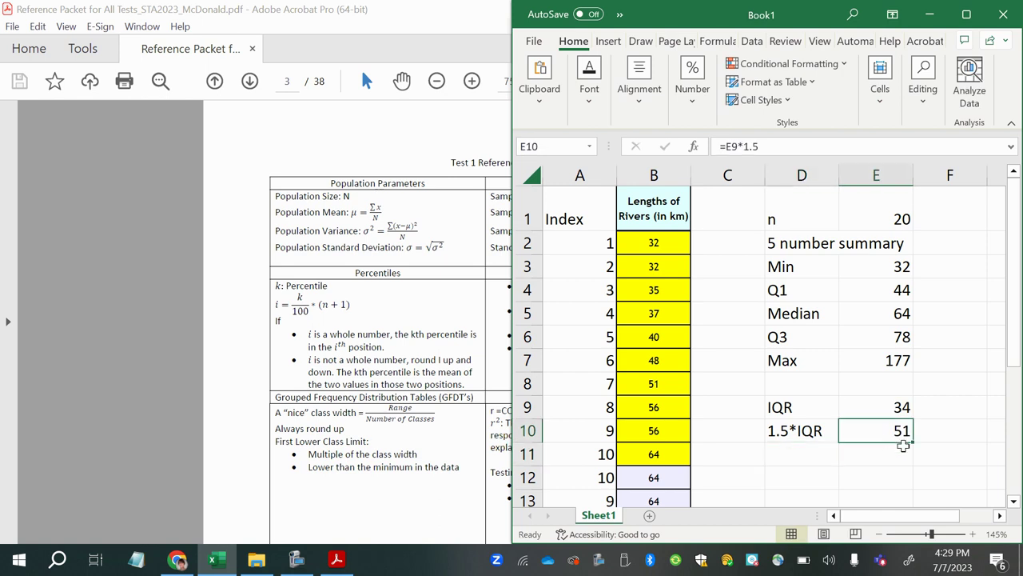
{"action": "type", "text": "="}
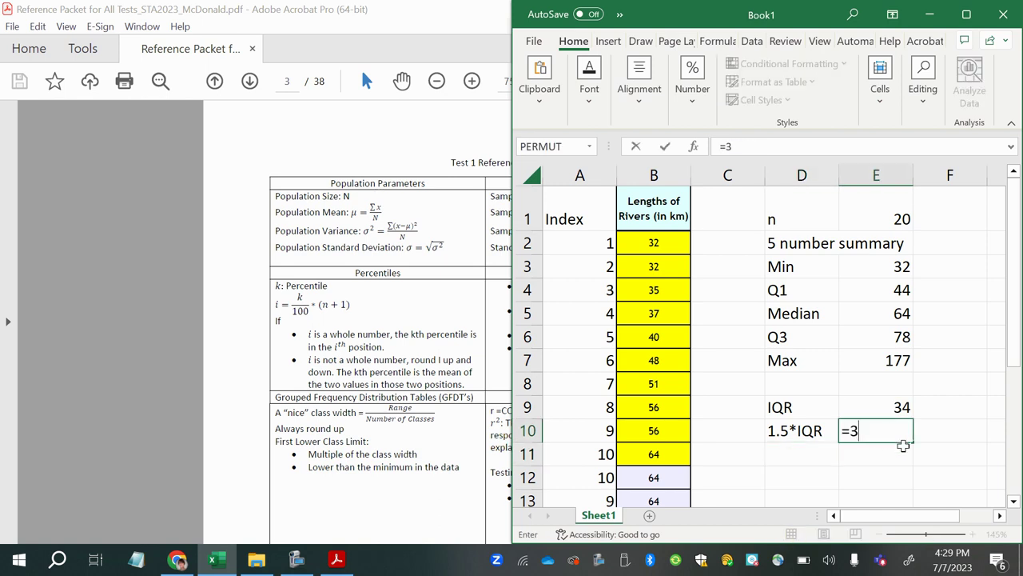
{"action": "type", "text": "34*1.5"}
{"action": "key", "text": "Return"}
{"action": "left_click", "coordinate": [885, 429]}
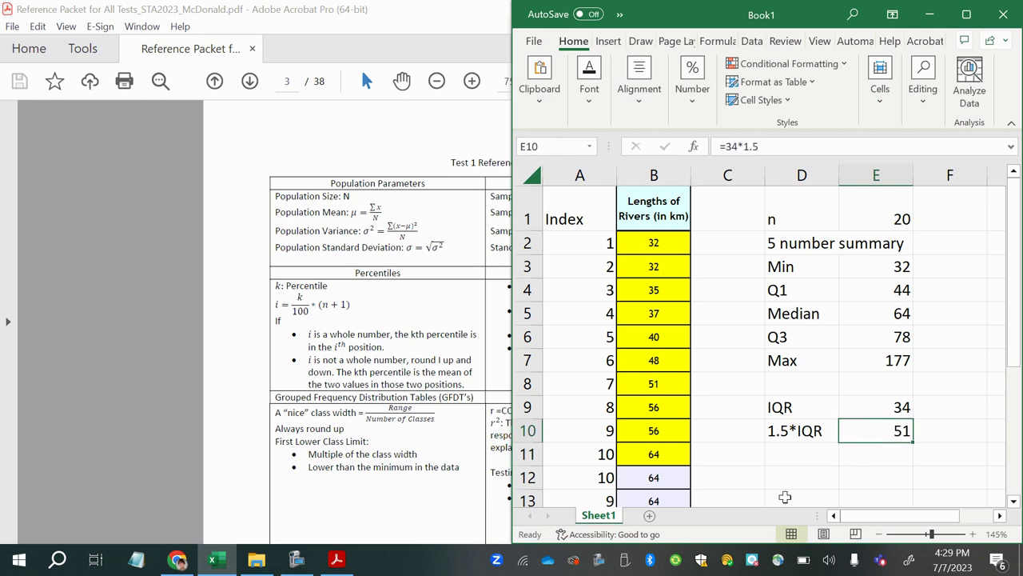
Label D11 as LowFence and compute E11 as =E4-E10, giving -7.
{"action": "left_click", "coordinate": [815, 458]}
{"action": "type", "text": "LowFence"}
{"action": "key", "text": "Tab"}
{"action": "type", "text": "="}
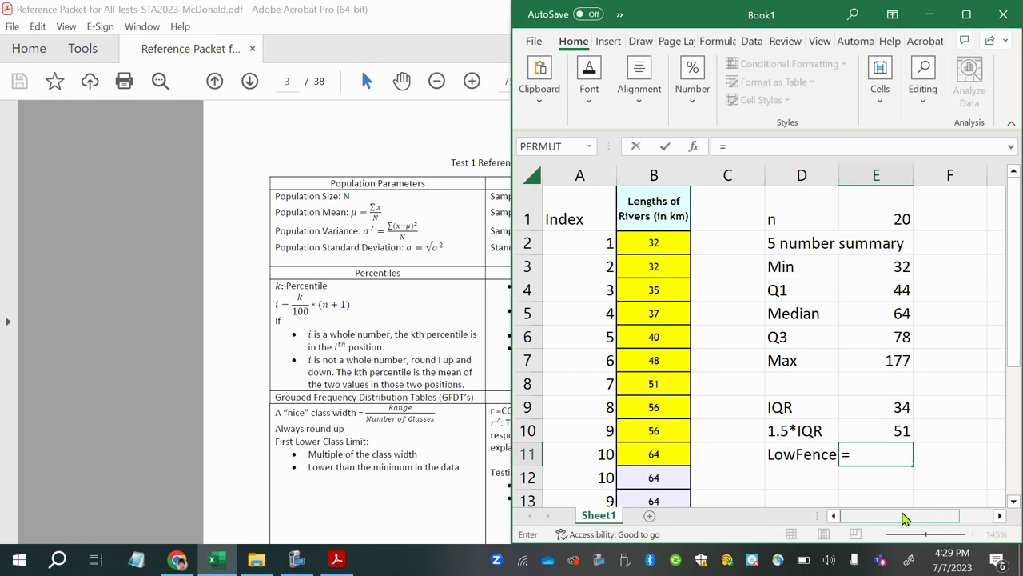
{"action": "left_click", "coordinate": [871, 292]}
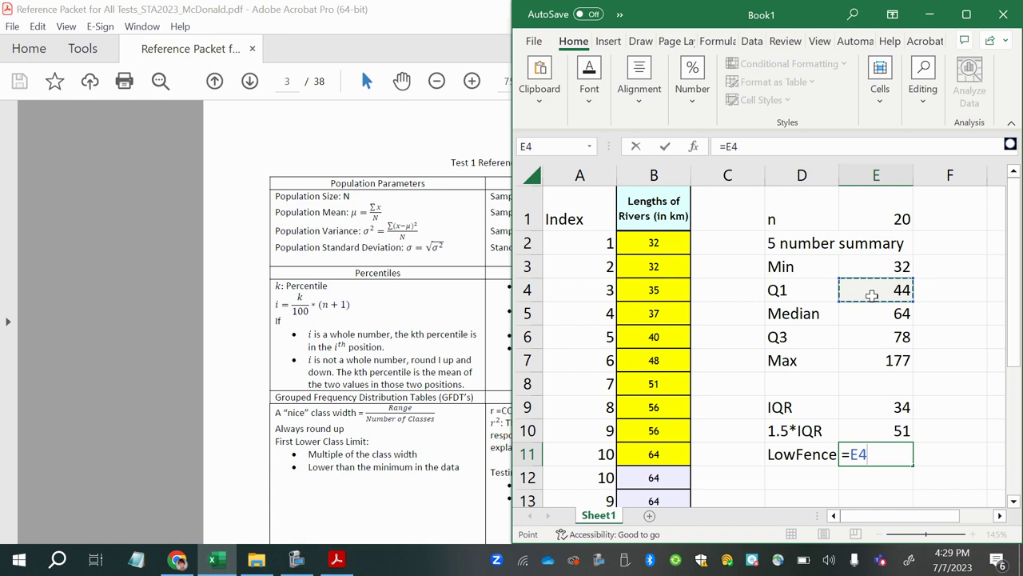
{"action": "type", "text": "-"}
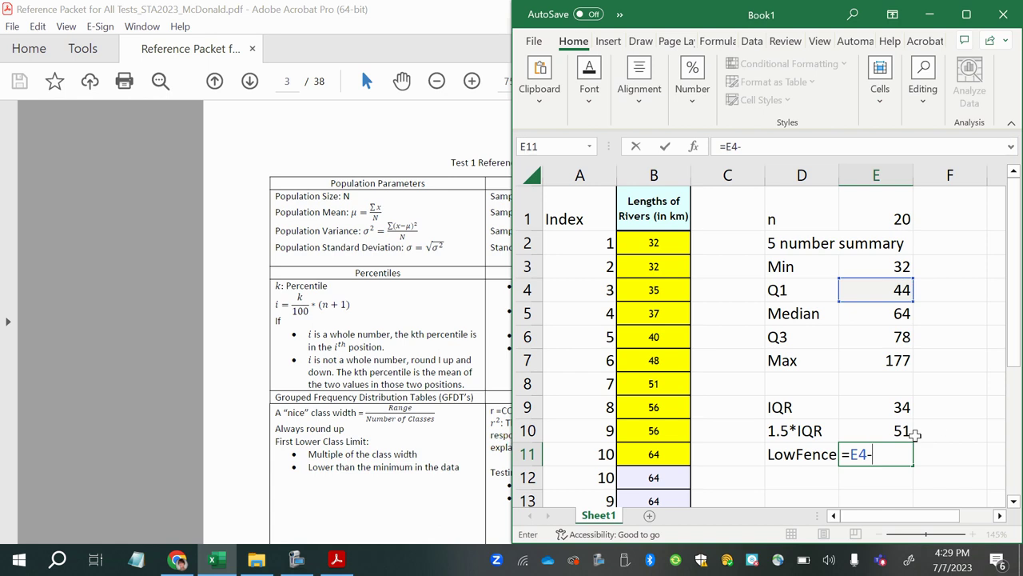
{"action": "left_click", "coordinate": [889, 432]}
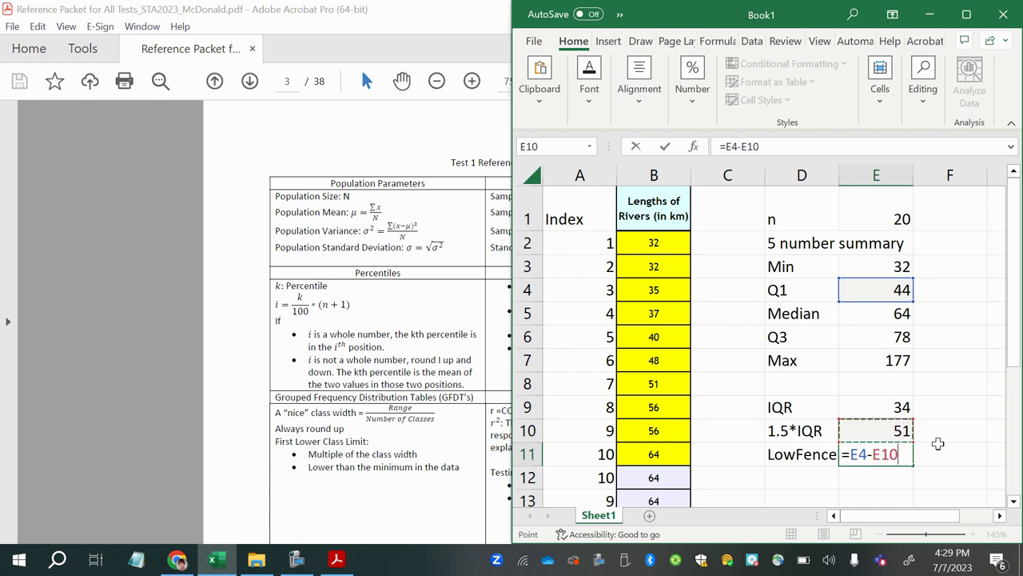
{"action": "key", "text": "Return"}
{"action": "left_click", "coordinate": [890, 455]}
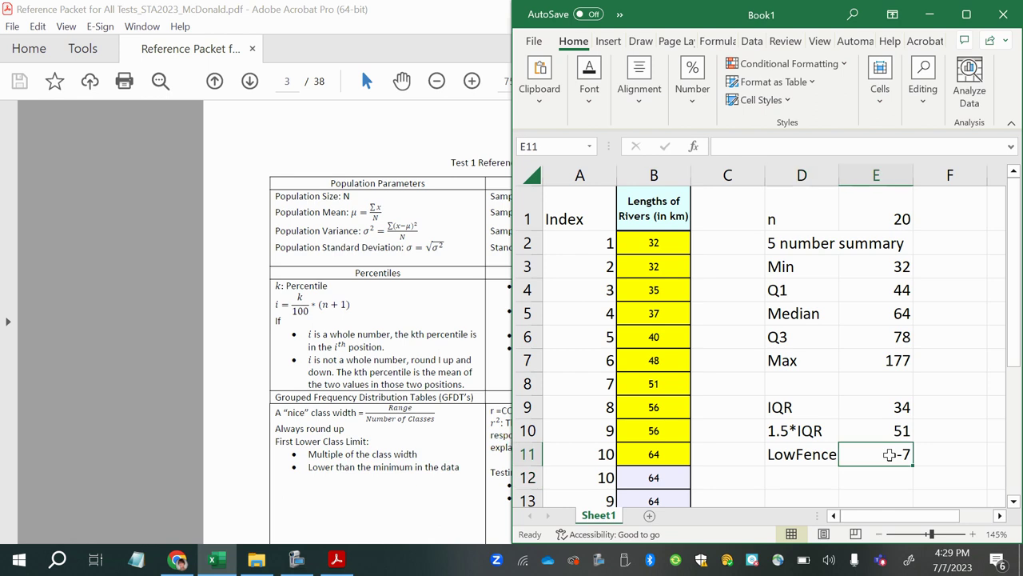
{"action": "mouse_move", "coordinate": [631, 252]}
{"action": "left_mouse_down"}
{"action": "mouse_move", "coordinate": [646, 313]}
{"action": "mouse_move", "coordinate": [628, 244]}
{"action": "left_mouse_up"}
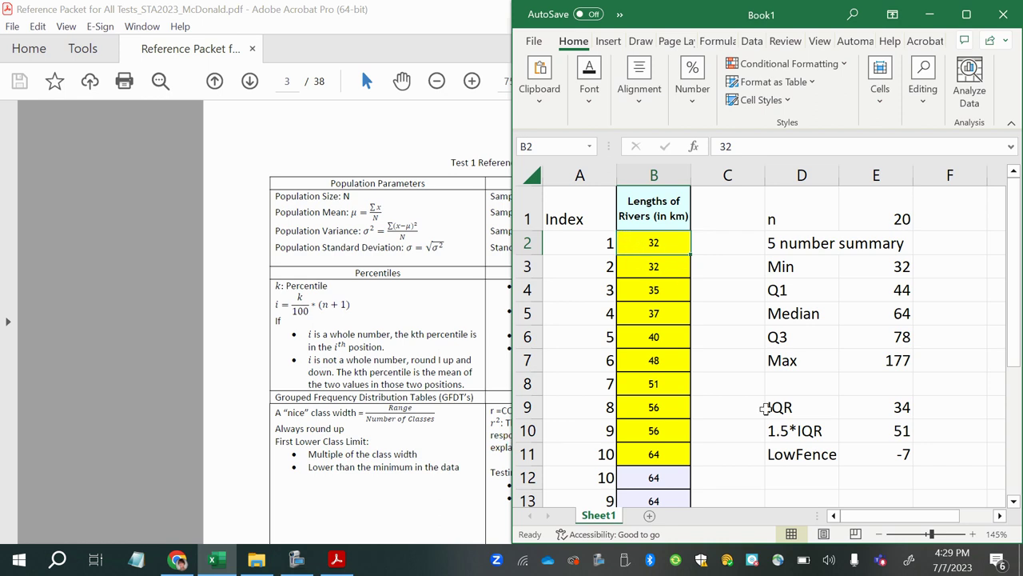
Add an UpperFence label below LowFence with the formula Q3 + 1.5*IQR, giving 129.
{"action": "left_click", "coordinate": [795, 477]}
{"action": "type", "text": "Hi"}
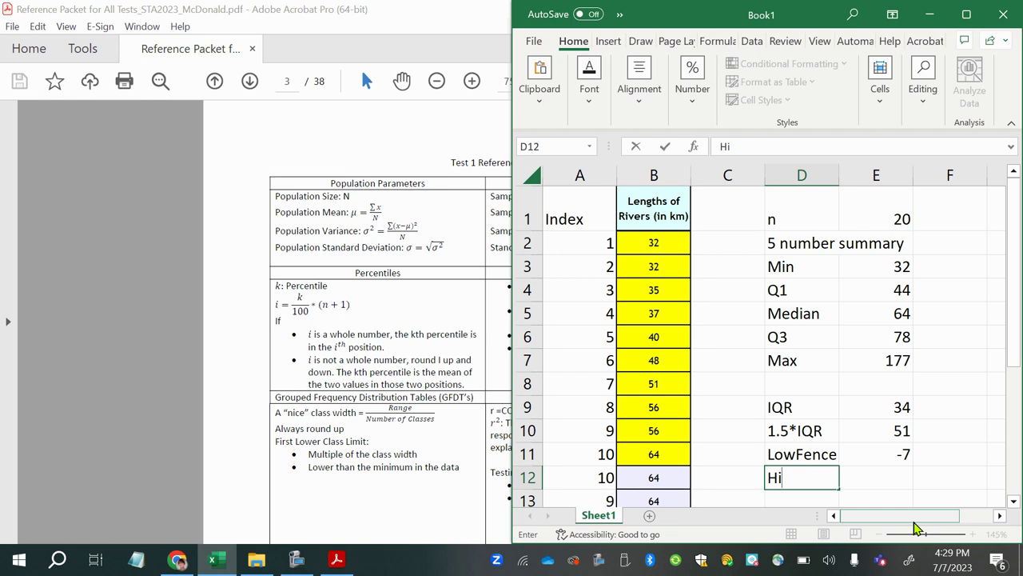
{"action": "key", "text": "BackSpace"}
{"action": "key", "text": "BackSpace"}
{"action": "key", "text": "BackSpace"}
{"action": "key", "text": "BackSpace"}
{"action": "type", "text": "UpperFenc"}
{"action": "key", "text": "Tab"}
{"action": "type", "text": "="}
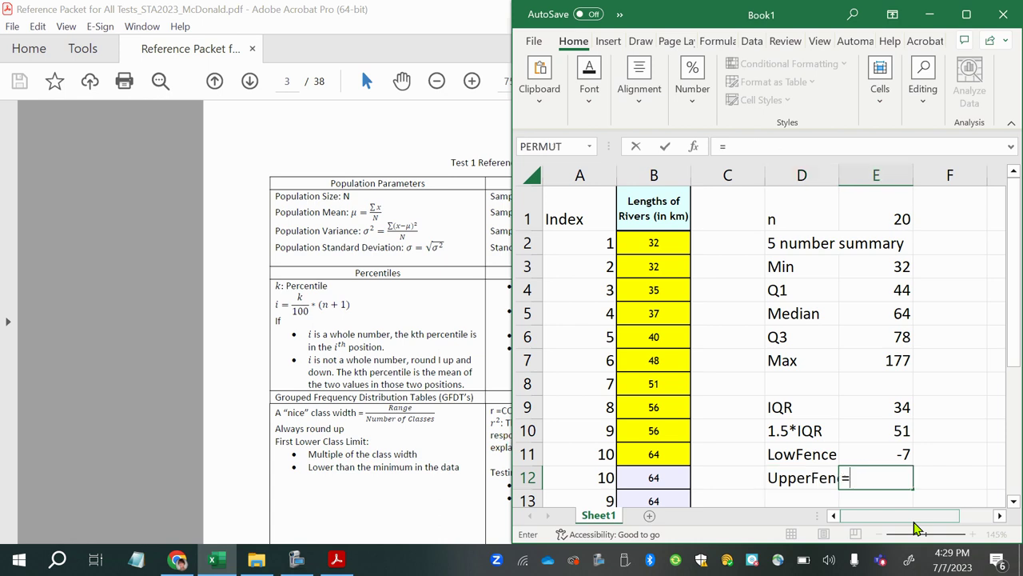
{"action": "left_click", "coordinate": [894, 336]}
{"action": "type", "text": "+"}
{"action": "left_click", "coordinate": [885, 432]}
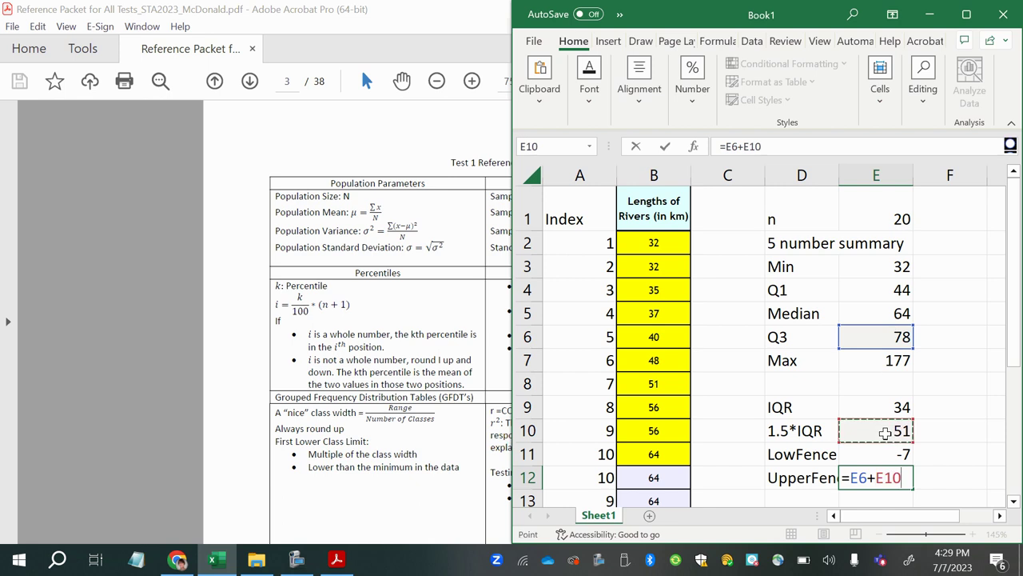
{"action": "key", "text": "Return"}
Check the upper fence formula against the largest river lengths, 121 and 177, then return to the quiz.
{"action": "left_click", "coordinate": [883, 434]}
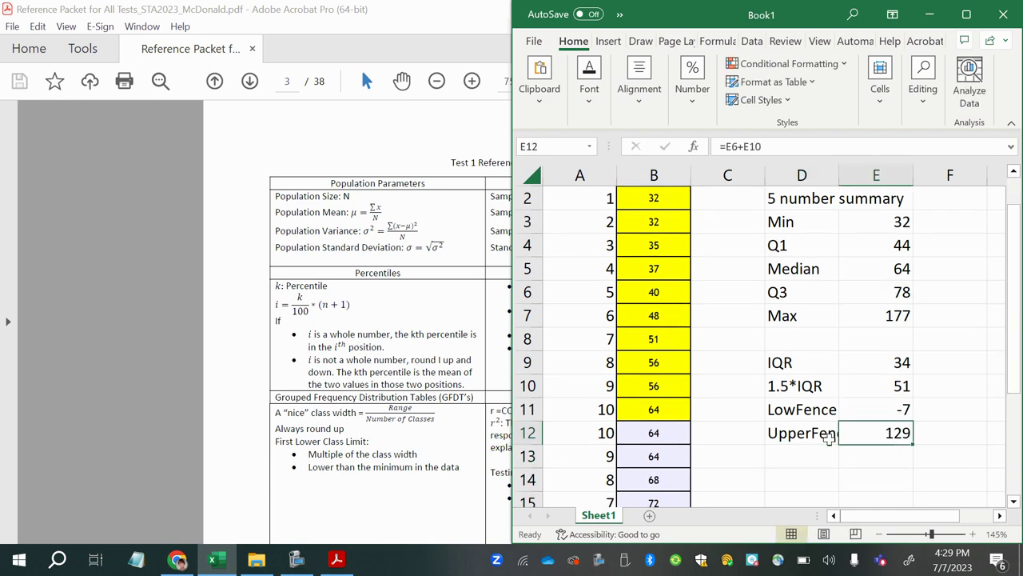
{"action": "scroll", "coordinate": [644, 461], "scroll_direction": "down", "scroll_amount": 3}
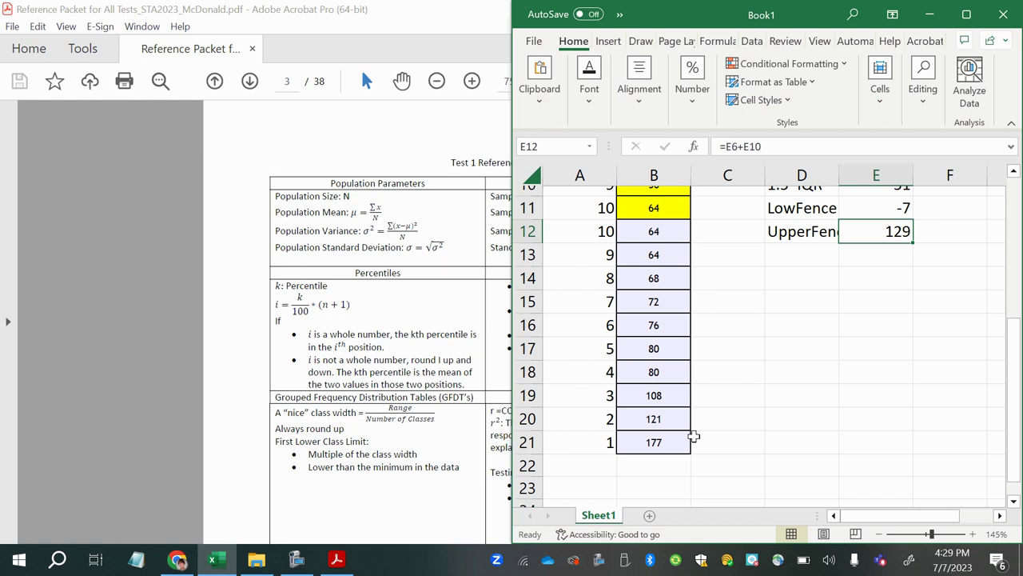
{"action": "left_click", "coordinate": [659, 422]}
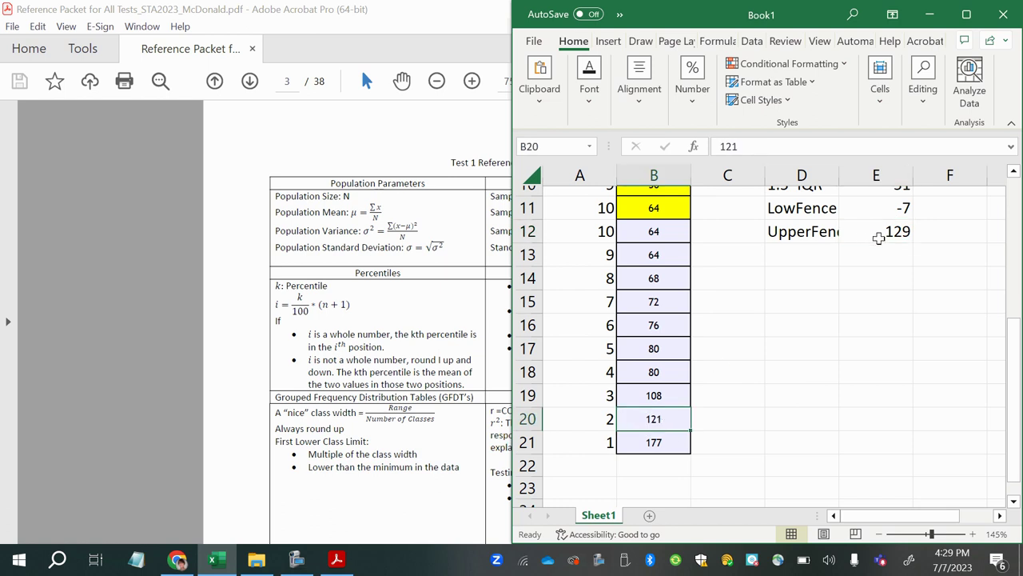
{"action": "left_click", "coordinate": [643, 442]}
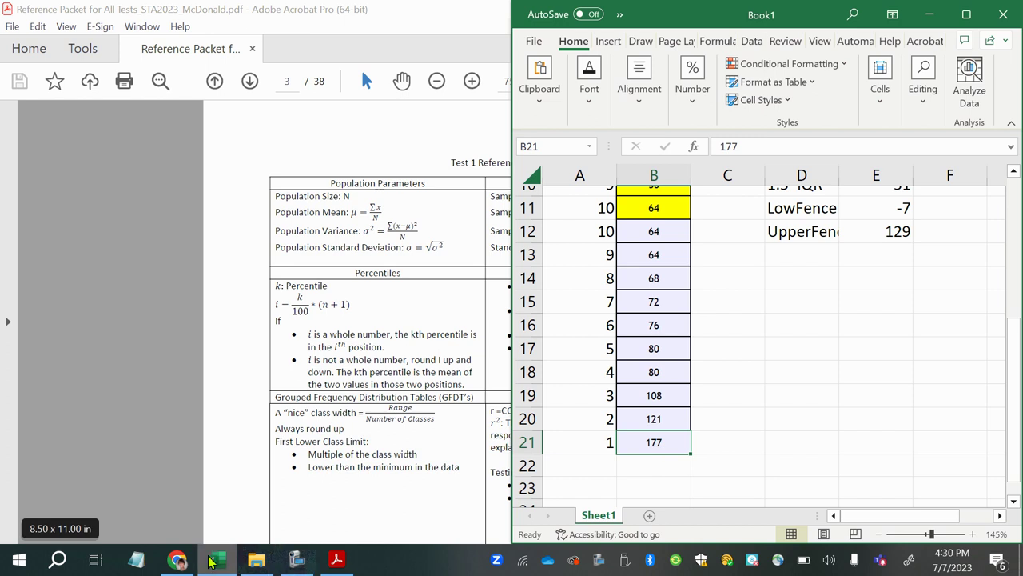
{"action": "left_click", "coordinate": [177, 560]}
Answer the lower fence as -7 km in MyOpenMath and submit it.
{"action": "left_click", "coordinate": [78, 332]}
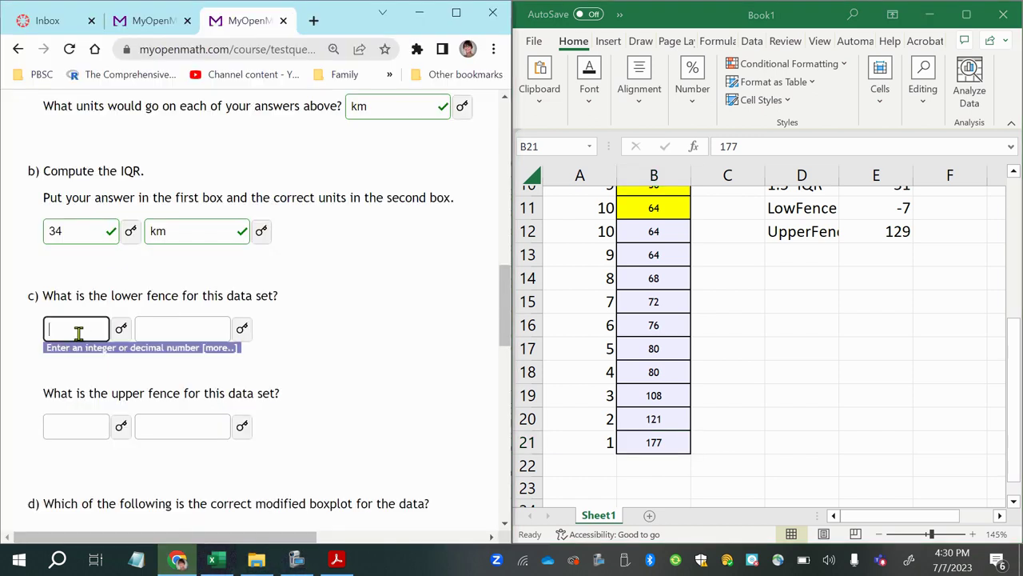
{"action": "key", "text": "Tab"}
{"action": "key", "text": "Tab"}
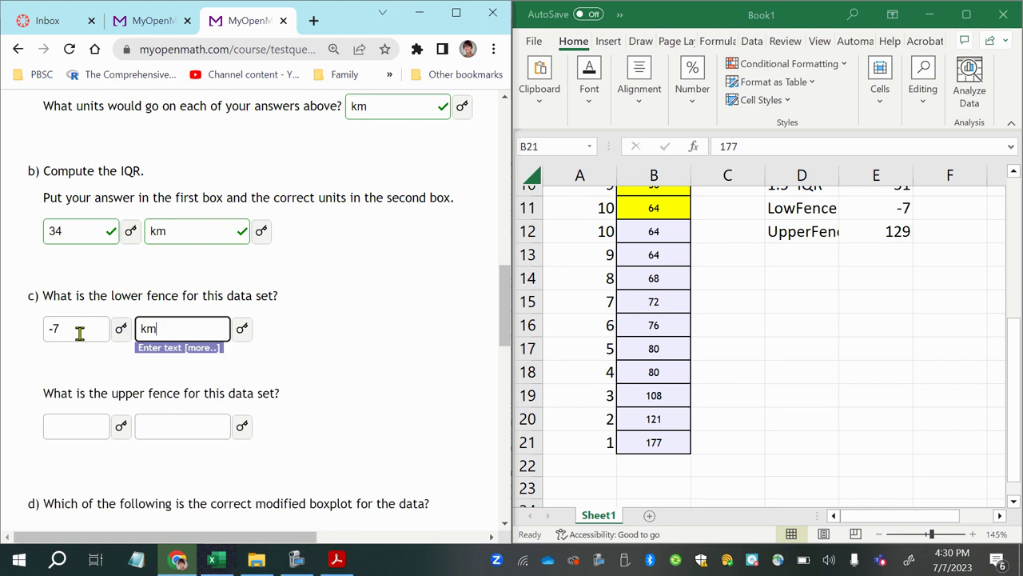
{"action": "key", "text": "Return"}
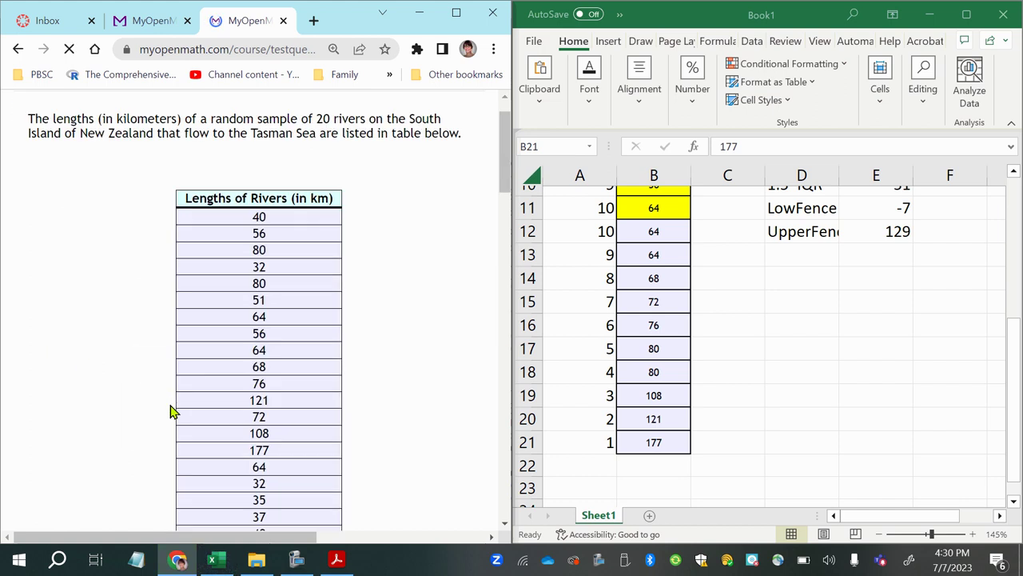
Answer the upper fence as 129 km and submit it.
{"action": "left_click", "coordinate": [76, 349]}
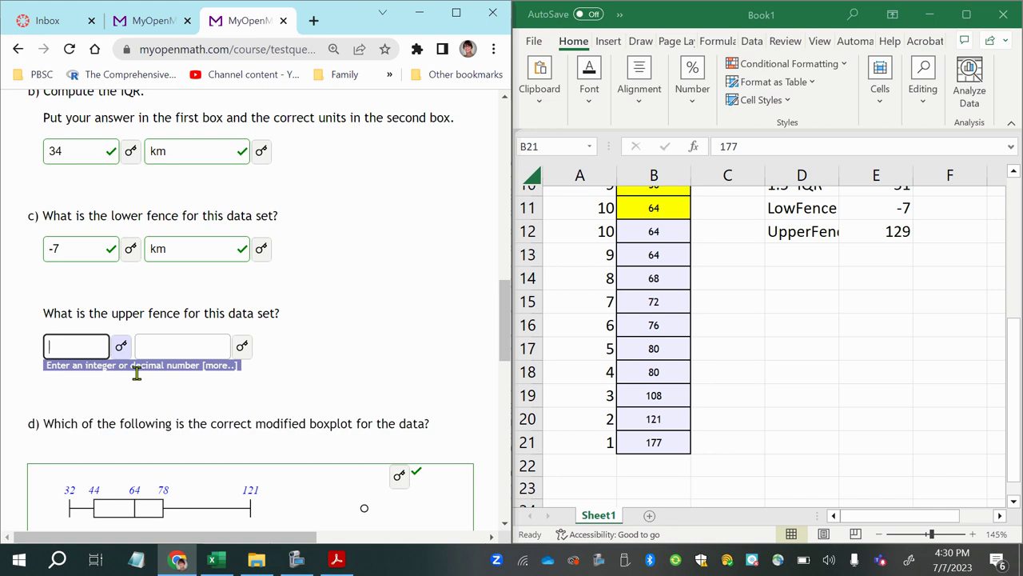
{"action": "scroll", "coordinate": [985, 452], "scroll_direction": "up", "scroll_amount": 1}
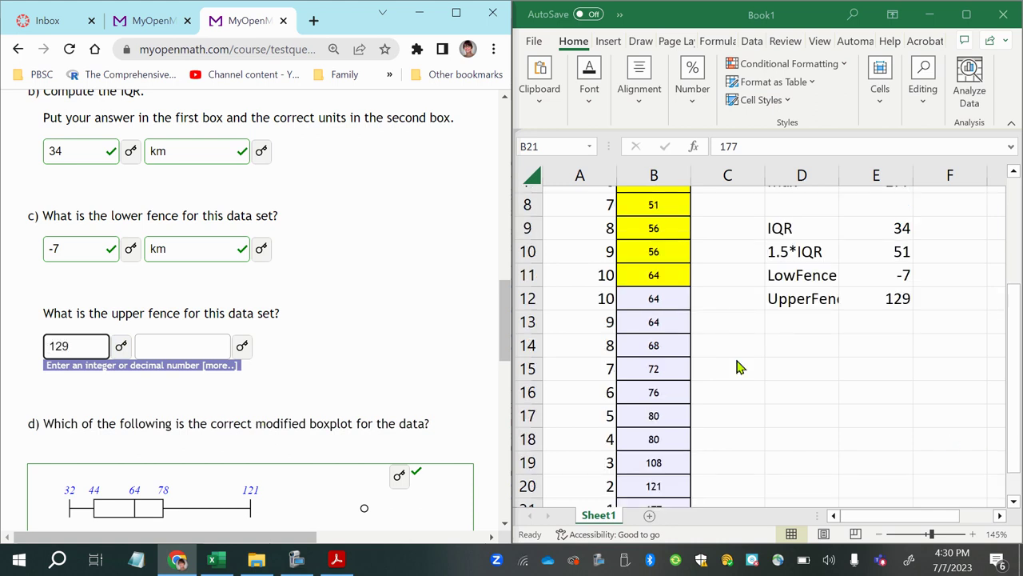
{"action": "left_click", "coordinate": [169, 345]}
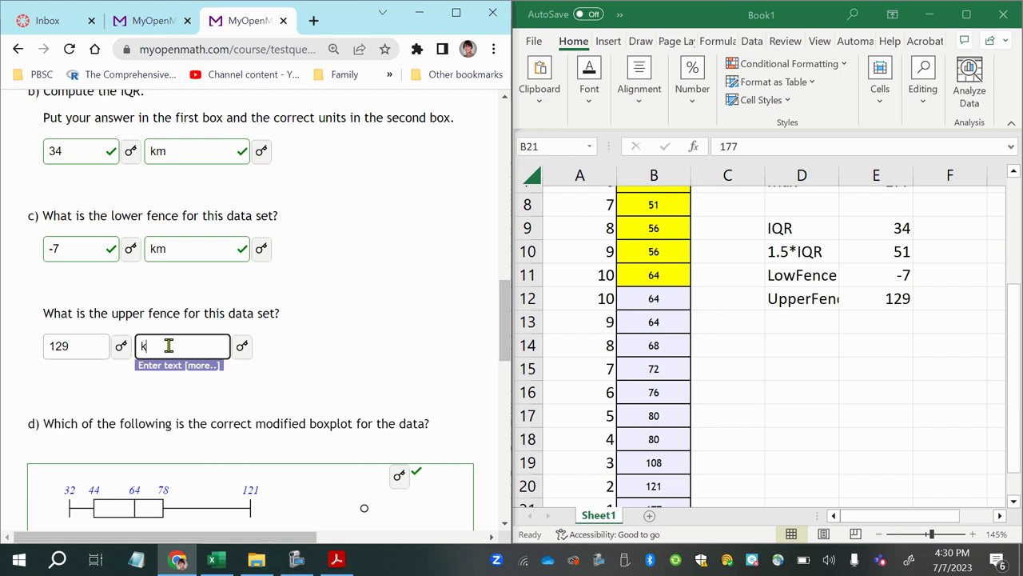
{"action": "type", "text": "km"}
{"action": "key", "text": "Return"}
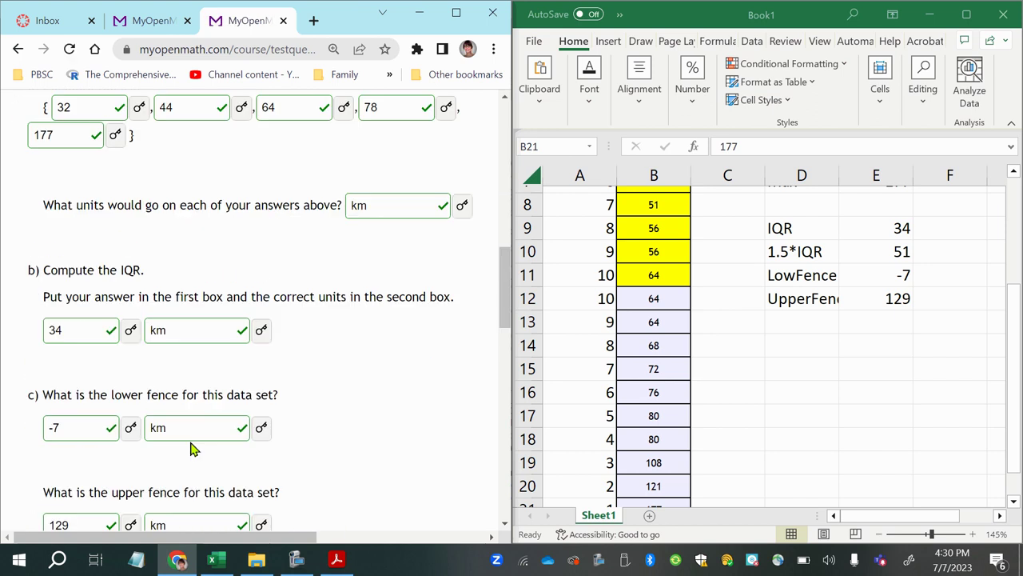
{"action": "scroll", "coordinate": [190, 470], "scroll_direction": "down", "scroll_amount": 2}
{"action": "scroll", "coordinate": [190, 477], "scroll_direction": "down", "scroll_amount": 1}
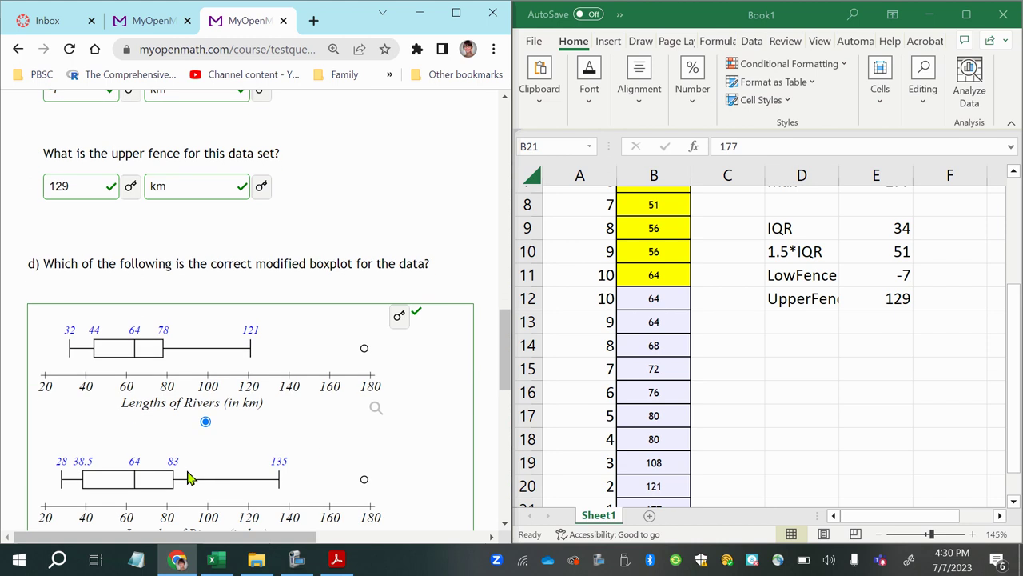
{"action": "scroll", "coordinate": [199, 473], "scroll_direction": "down", "scroll_amount": 1}
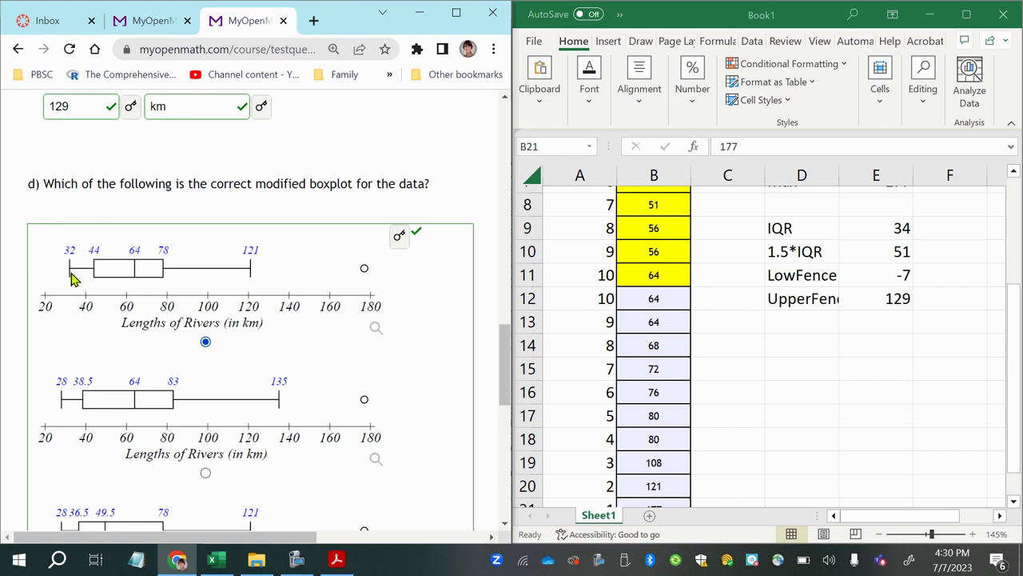
{"action": "scroll", "coordinate": [703, 360], "scroll_direction": "up", "scroll_amount": 3}
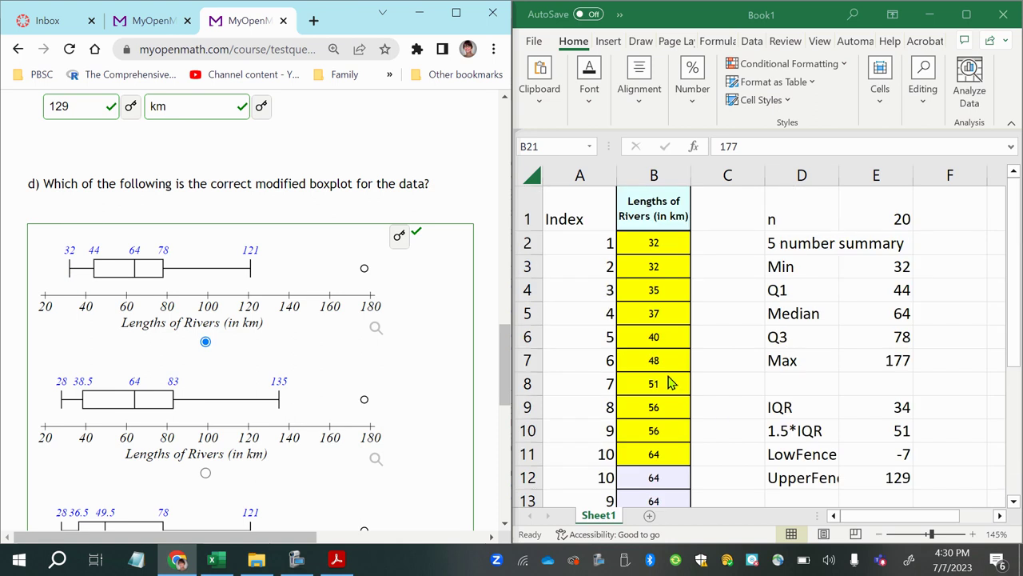
{"action": "left_click", "coordinate": [652, 244]}
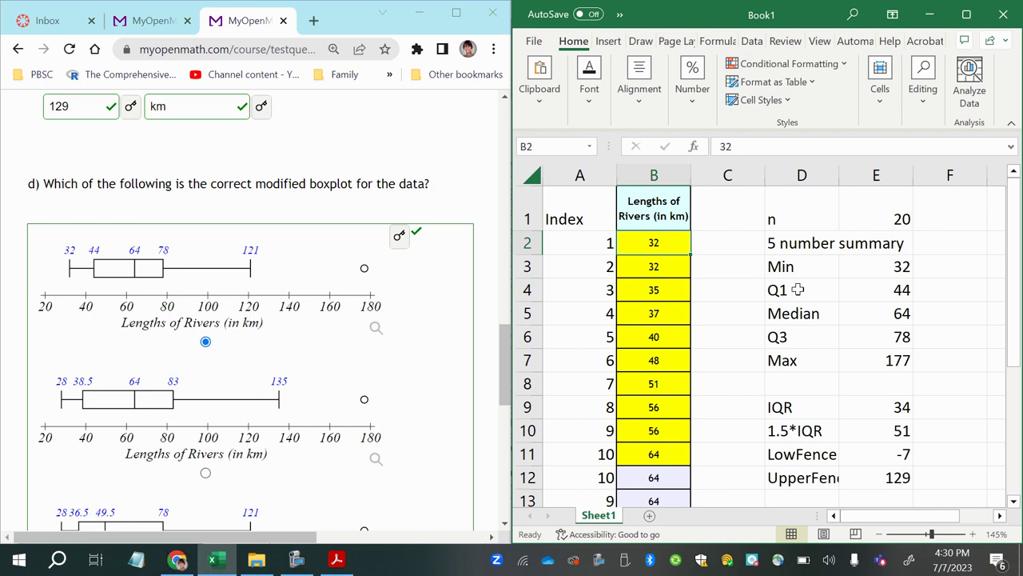
{"action": "left_click", "coordinate": [885, 297]}
{"action": "left_click_drag", "start_coordinate": [789, 294], "coordinate": [867, 294]}
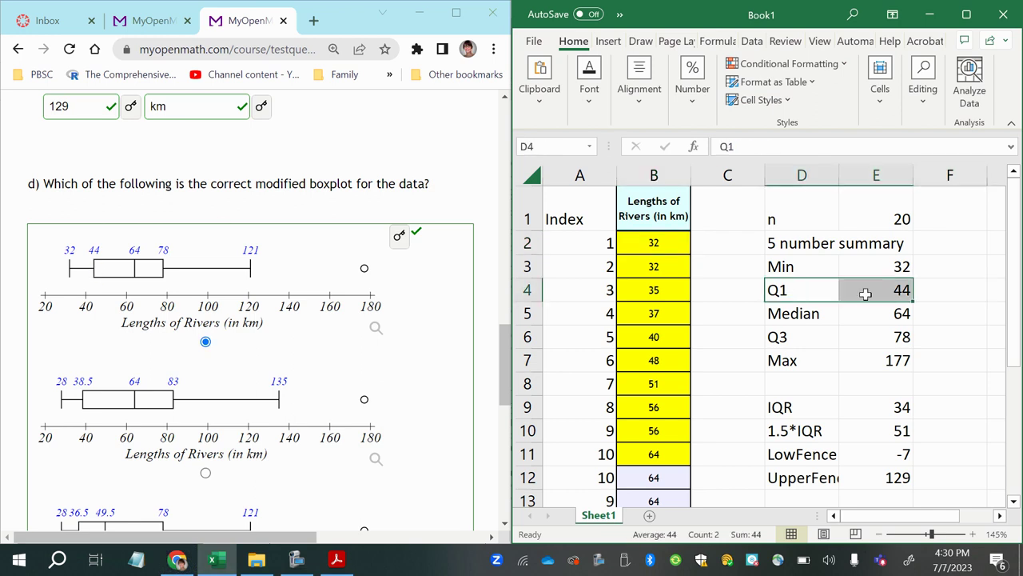
{"action": "left_click", "coordinate": [783, 316]}
{"action": "left_click_drag", "start_coordinate": [803, 314], "coordinate": [882, 315]}
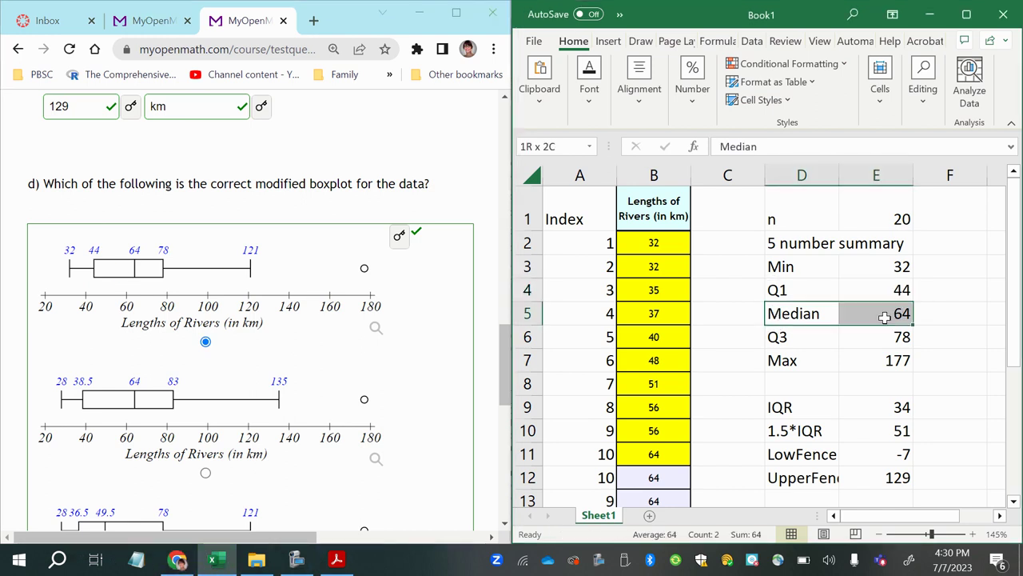
{"action": "left_click_drag", "start_coordinate": [779, 342], "coordinate": [864, 340]}
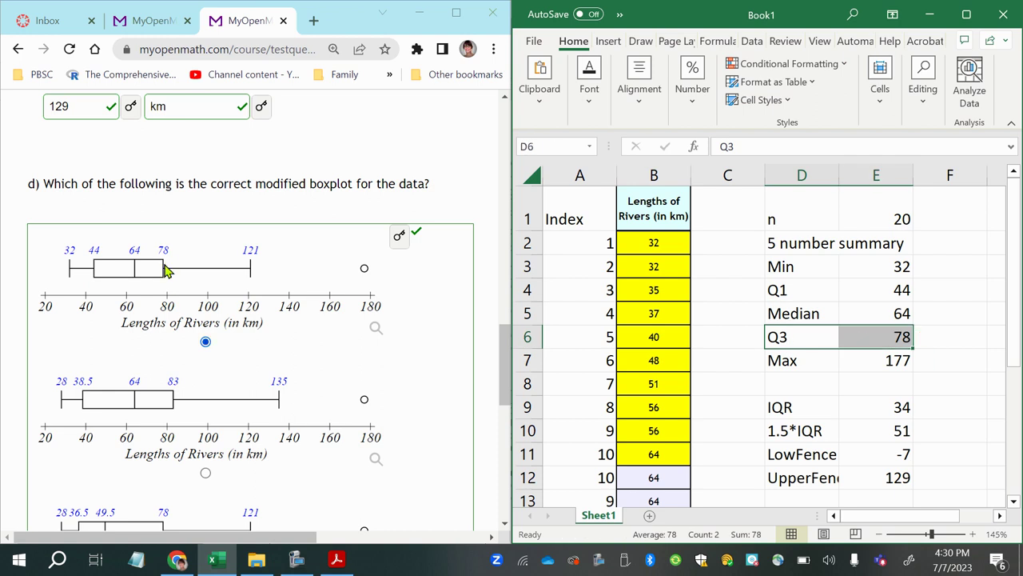
{"action": "left_click_drag", "start_coordinate": [785, 361], "coordinate": [849, 363]}
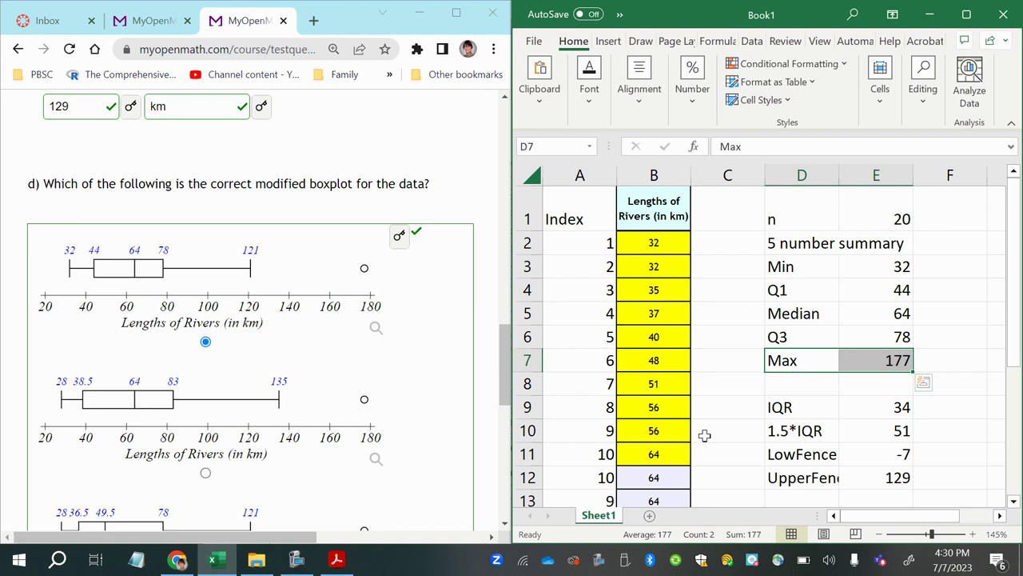
{"action": "scroll", "coordinate": [708, 434], "scroll_direction": "down", "scroll_amount": 3}
{"action": "left_click", "coordinate": [654, 487]}
{"action": "left_click", "coordinate": [664, 463]}
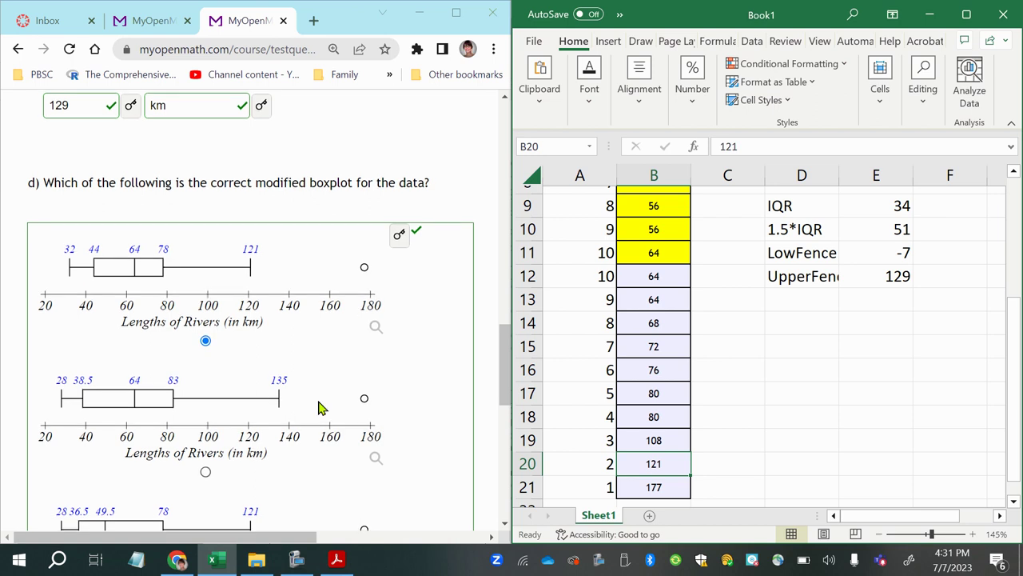
{"action": "scroll", "coordinate": [320, 407], "scroll_direction": "down", "scroll_amount": 4}
{"action": "scroll", "coordinate": [276, 420], "scroll_direction": "up", "scroll_amount": 20}
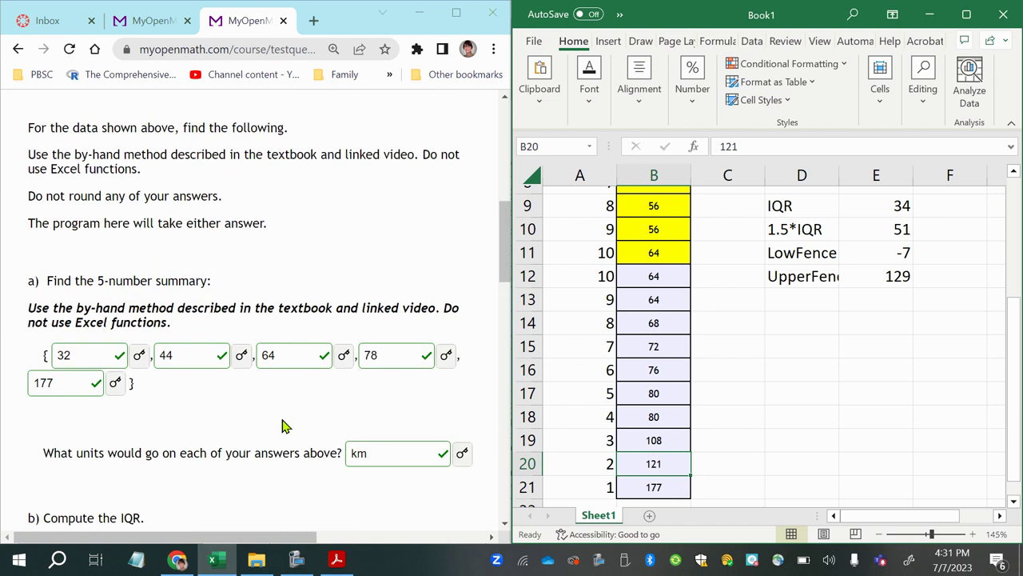
{"action": "scroll", "coordinate": [303, 427], "scroll_direction": "down", "scroll_amount": 9}
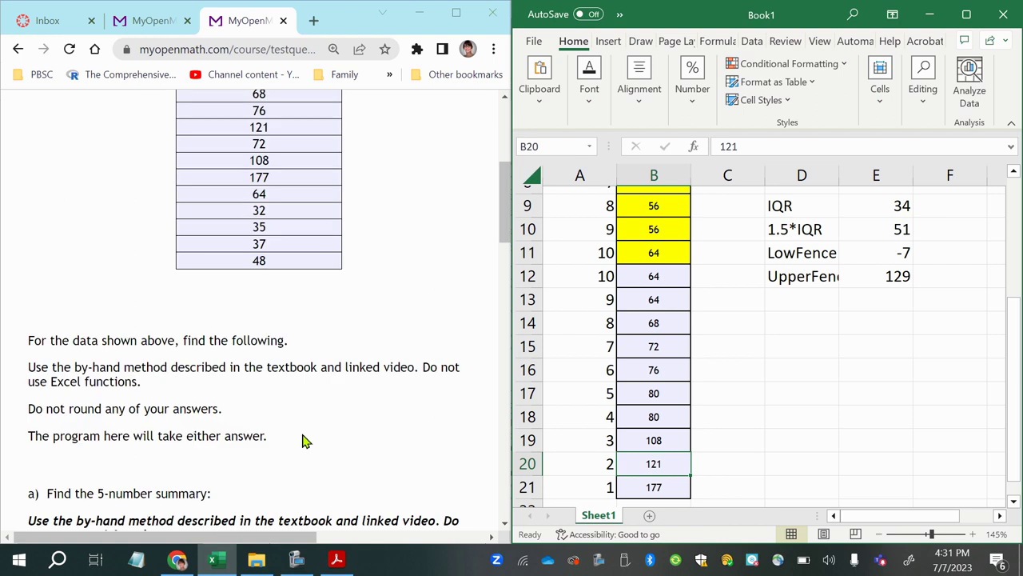